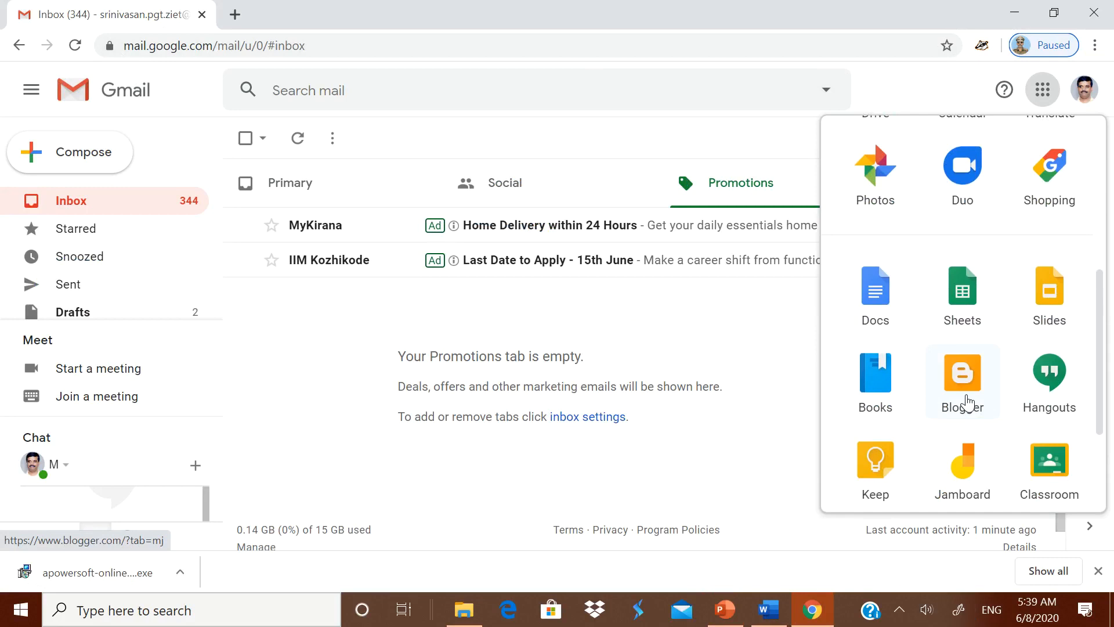
- Open Blogger and sign in with the school Google account to start a new blog
click(966, 399)
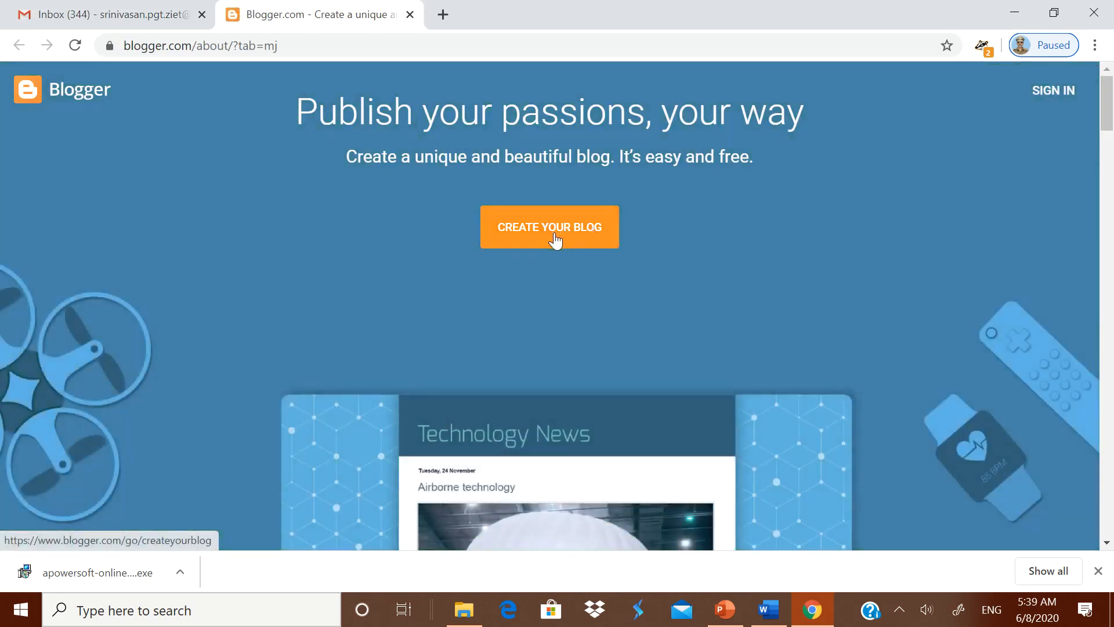
click(554, 238)
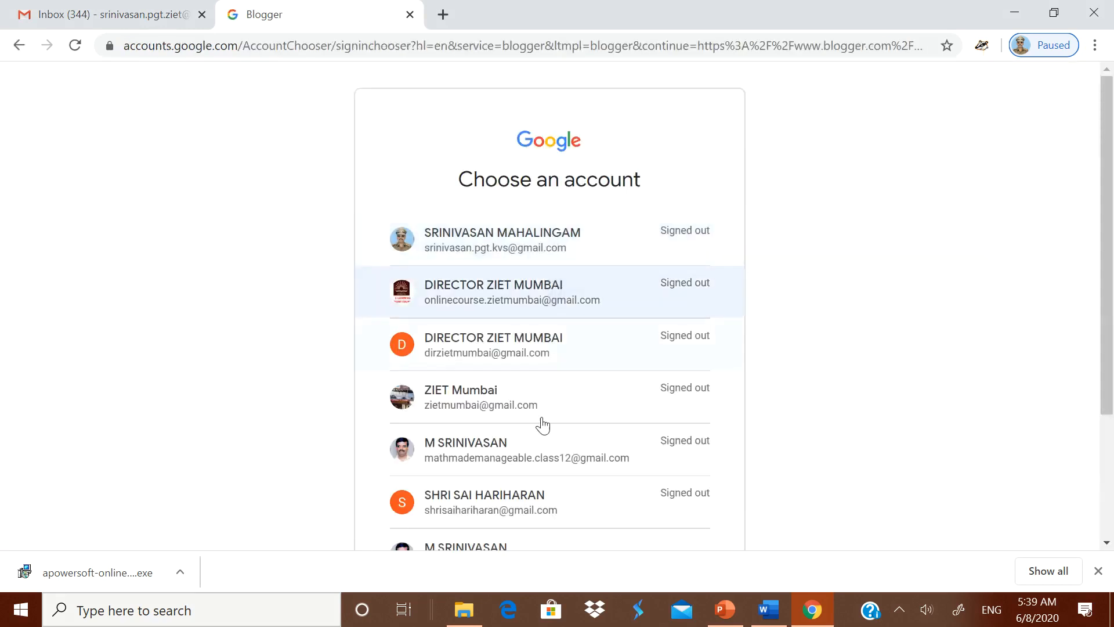
scroll(540, 464, down, 3)
click(499, 400)
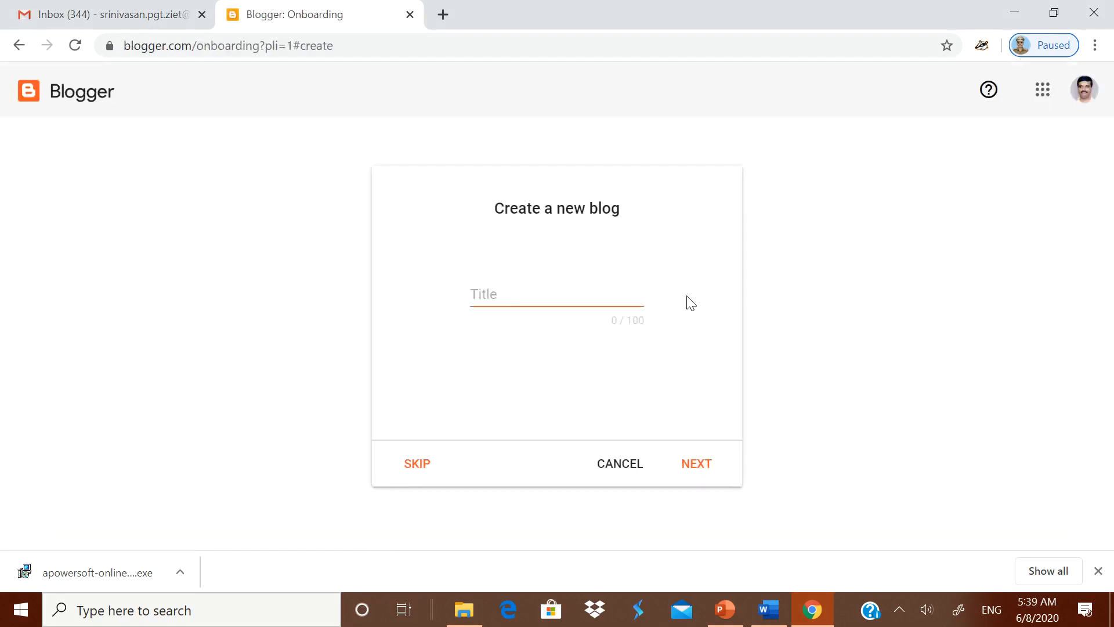
- Title the new blog 'ONLINE COURSES FOR KV TEACHRES' and give it a blogspot address
click(502, 296)
text(ONLINE CO)
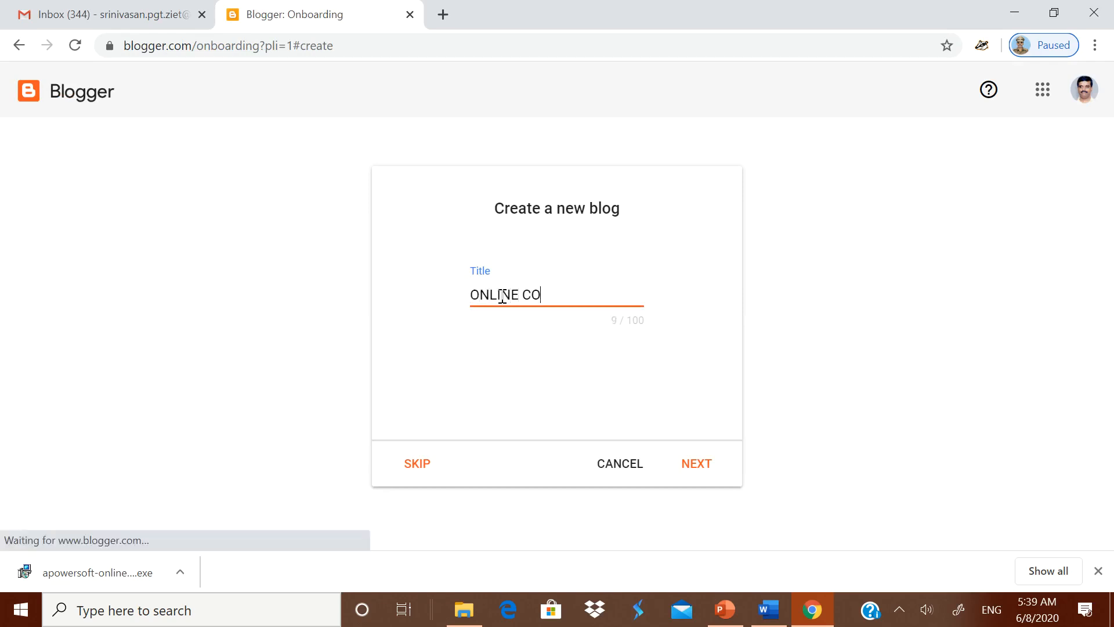
text(URSEES FOR KV TEACHRES)
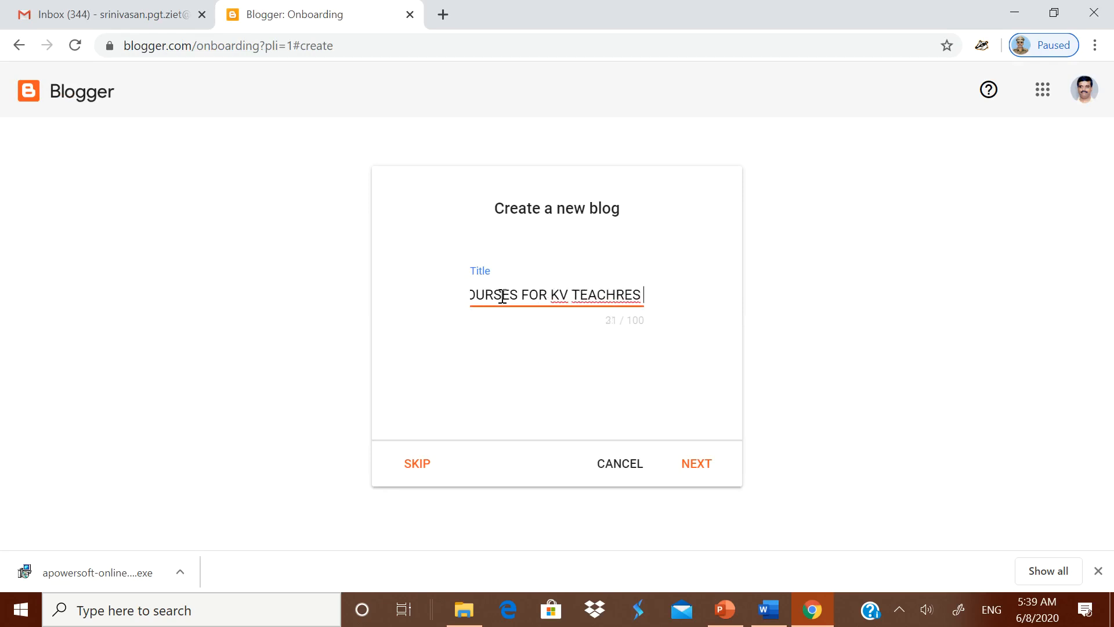
click(711, 466)
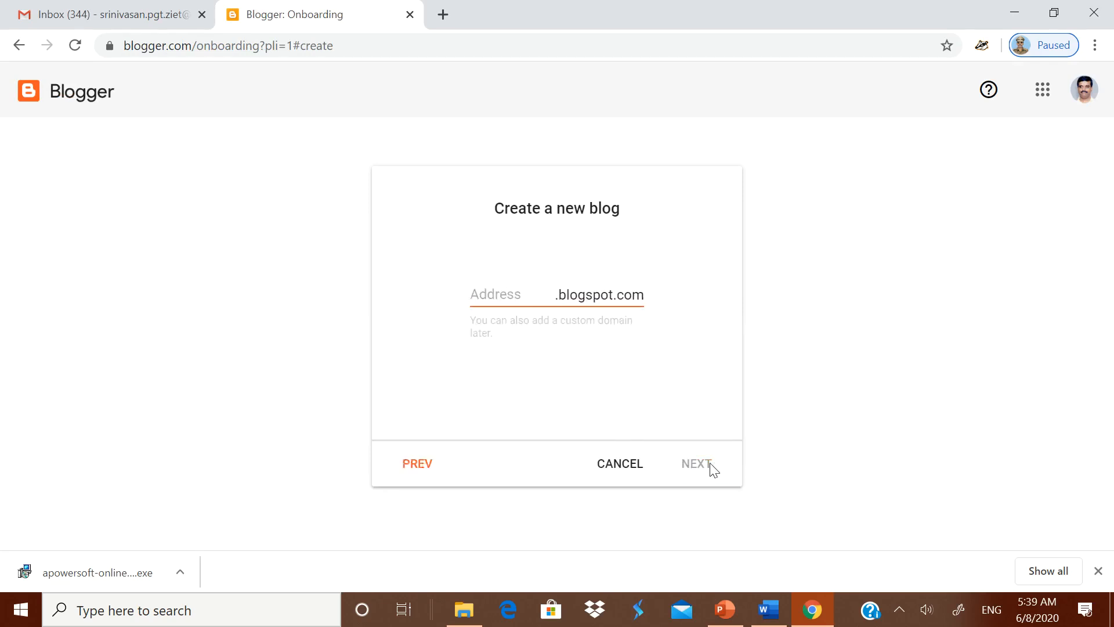
click(477, 297)
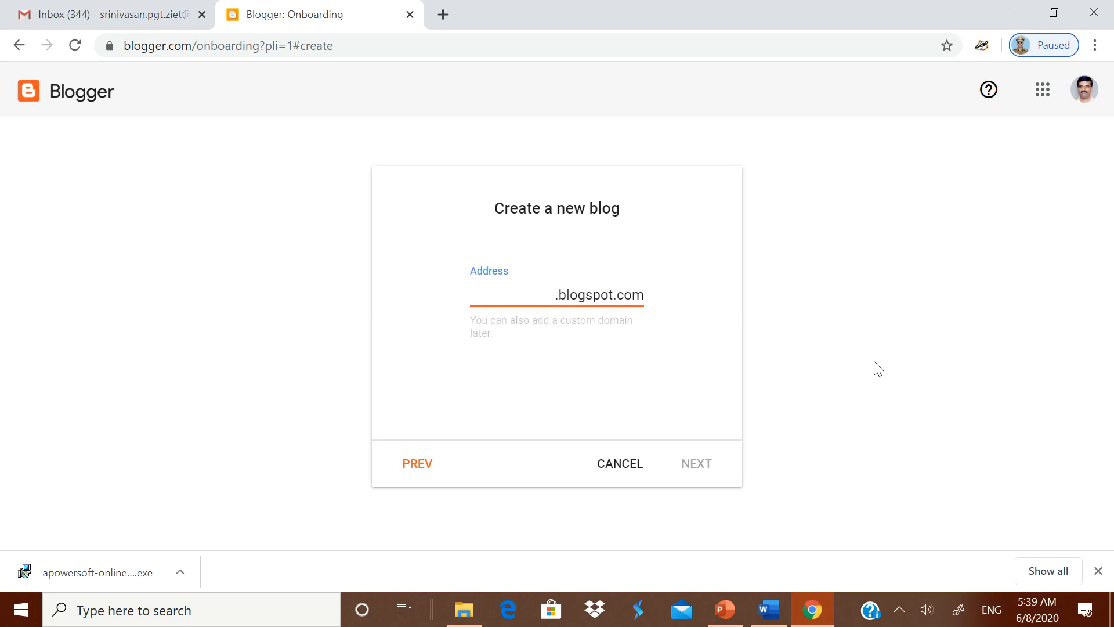
text(oninecourse)
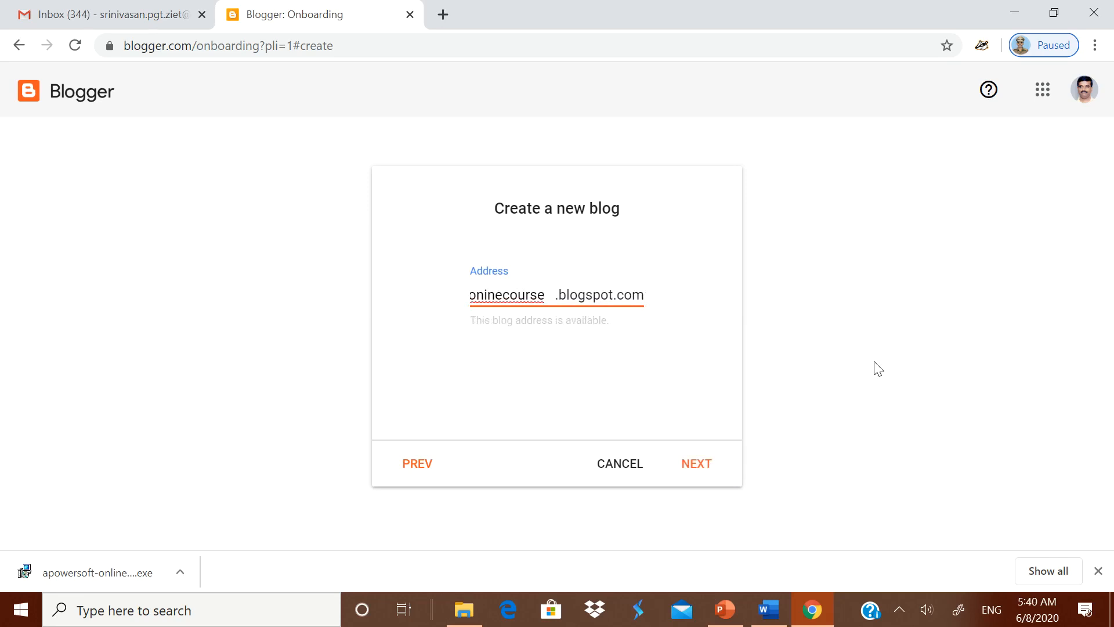
text(srinivasan)
click(697, 468)
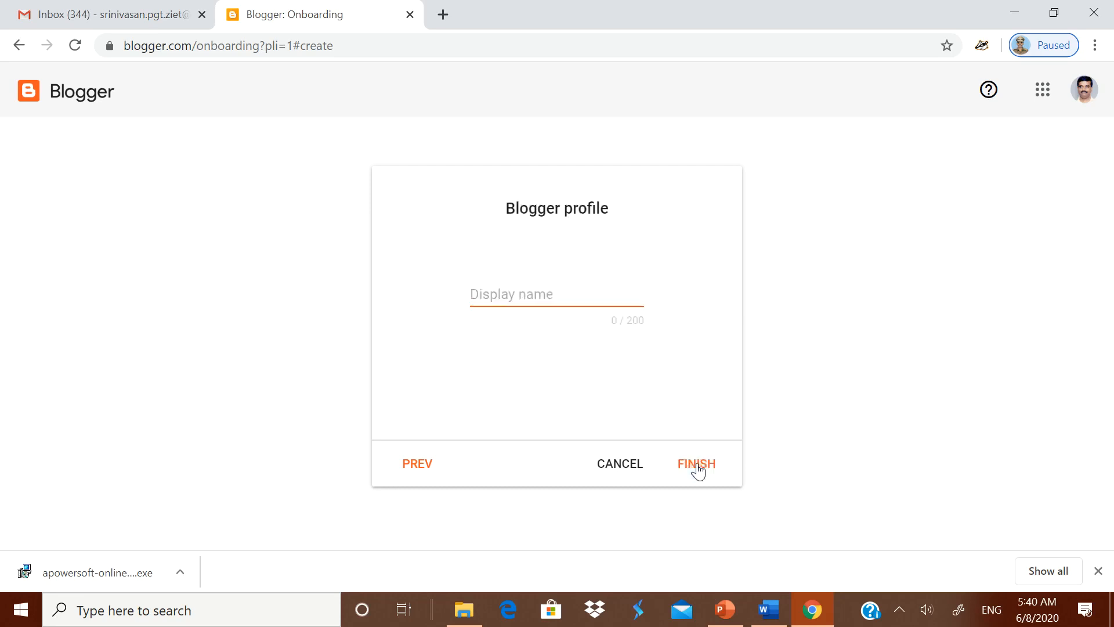
- Enter the author's display name, finish creating the blog, and bring up Word's 'LINK TO FILES.docx'
click(509, 295)
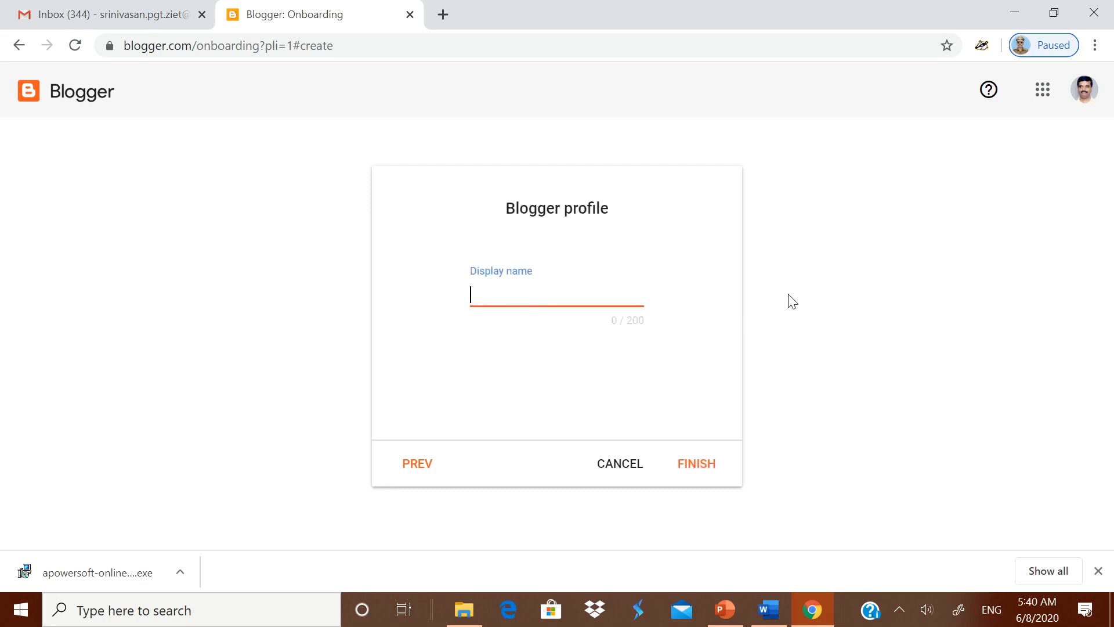
text(M SRINVIASAN)
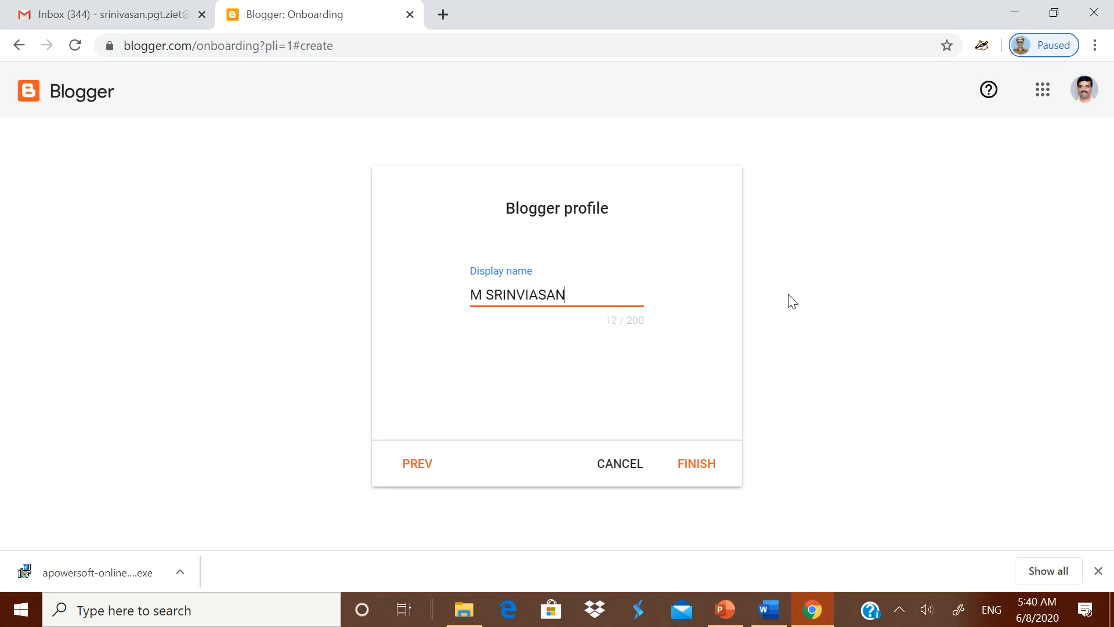
key(BackSpace)
key(BackSpace)
key(BackSpace)
key(BackSpace)
key(BackSpace)
text(AA)
key(BackSpace)
text(SAN)
click(685, 473)
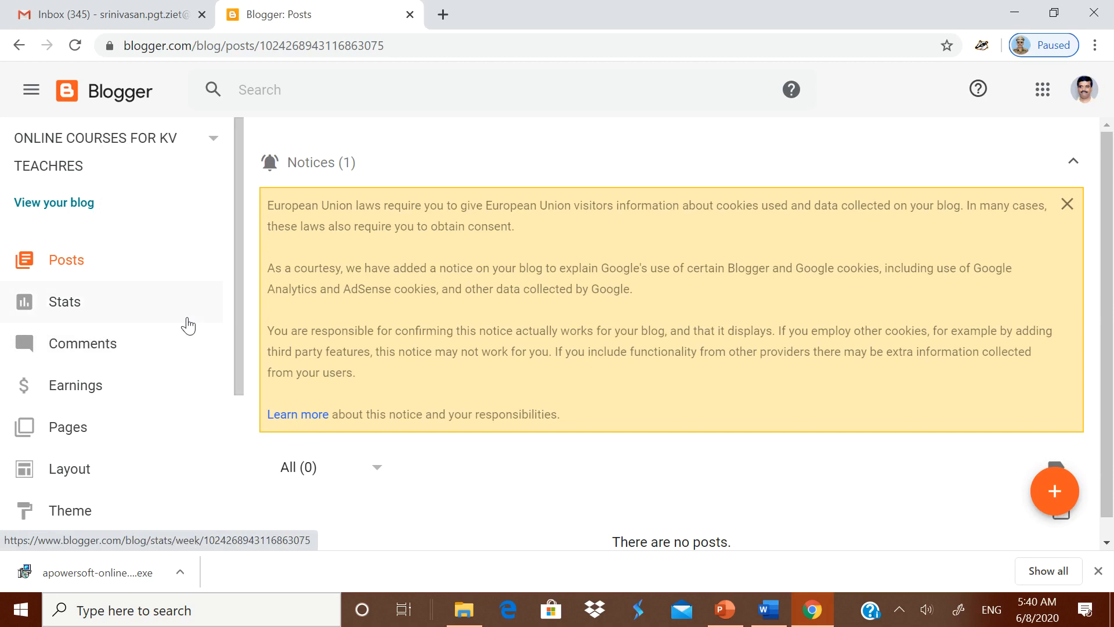
click(767, 610)
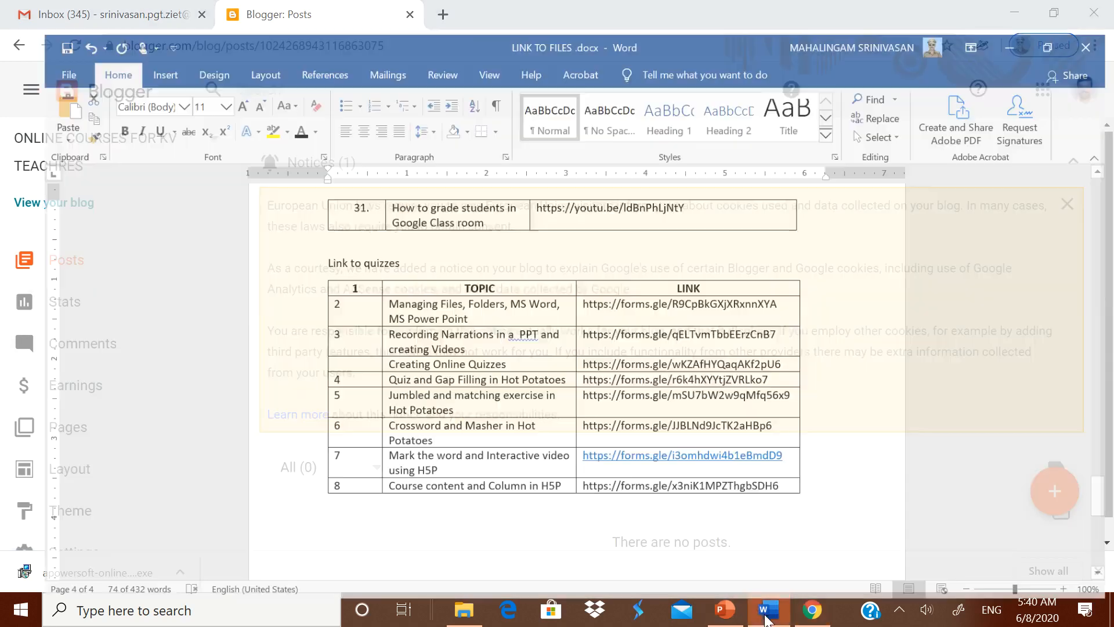
- Narrow the S.No column of the webinar links table in Word
scroll(1045, 381, up, 4)
drag(1107, 473, 1107, 171)
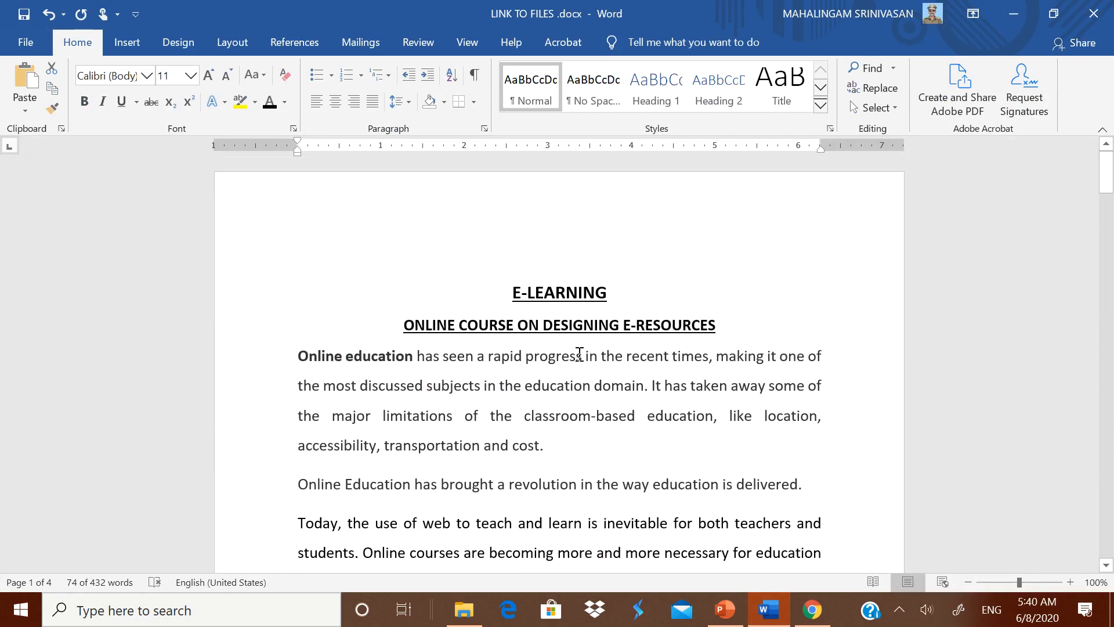
scroll(296, 361, down, 5)
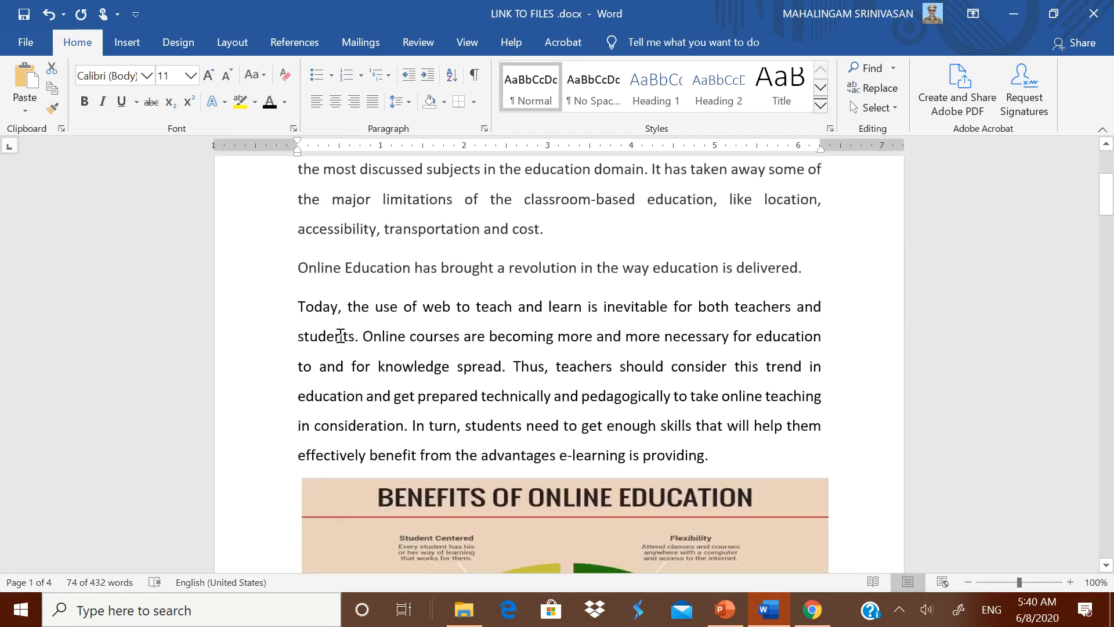
scroll(441, 342, down, 10)
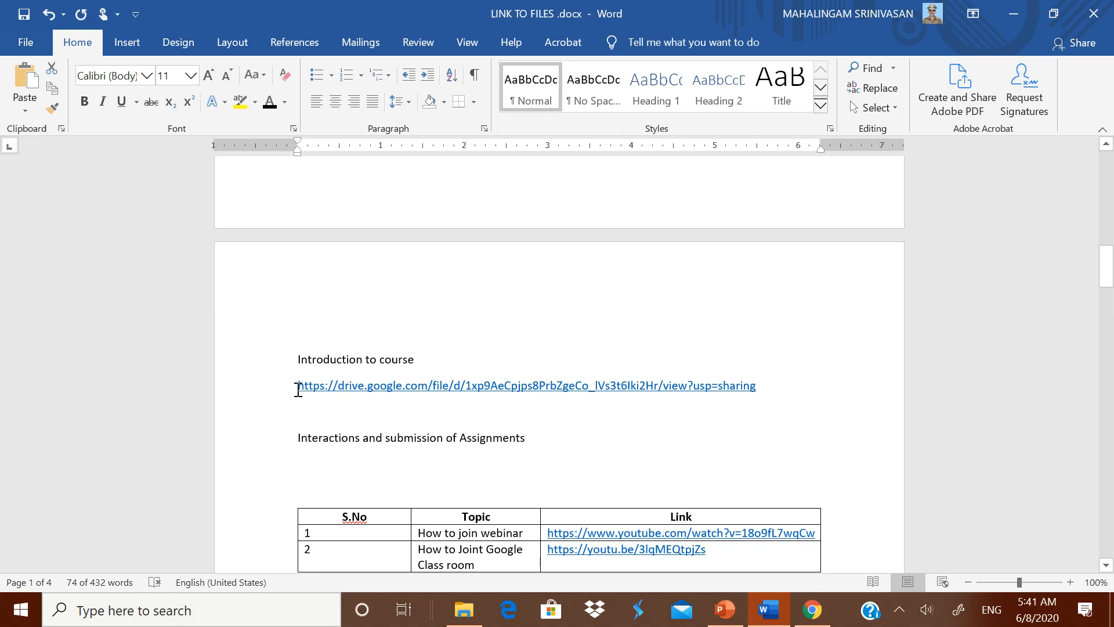
scroll(443, 403, down, 3)
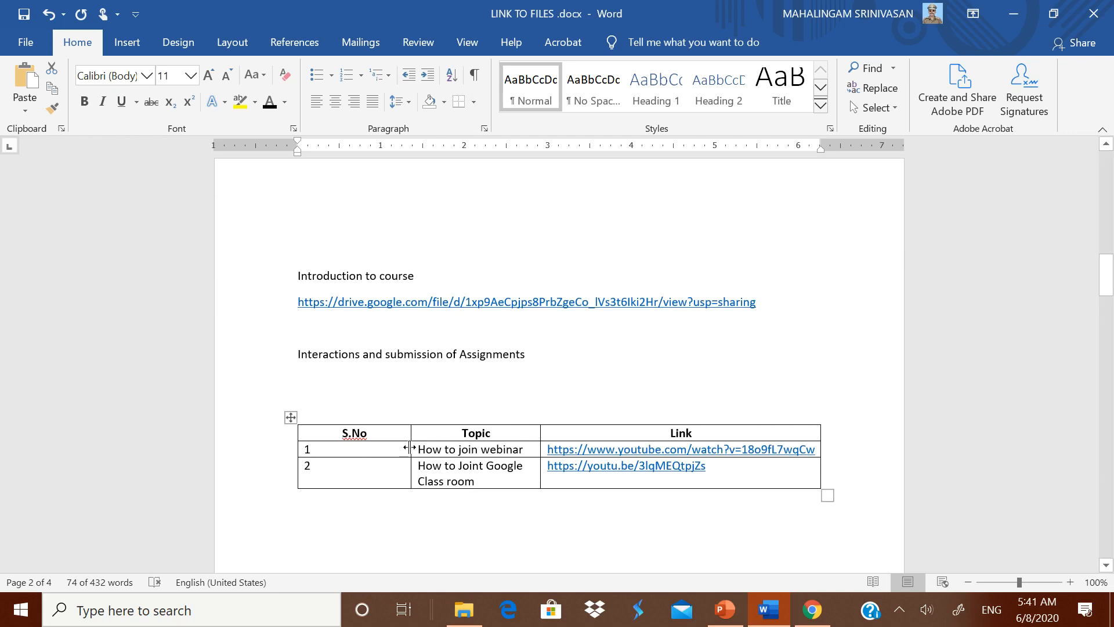
drag(298, 468, 360, 467)
drag(353, 417, 321, 416)
- Review the video and quiz link tables, then return to the Blogger dashboard
scroll(516, 474, down, 3)
scroll(505, 467, down, 10)
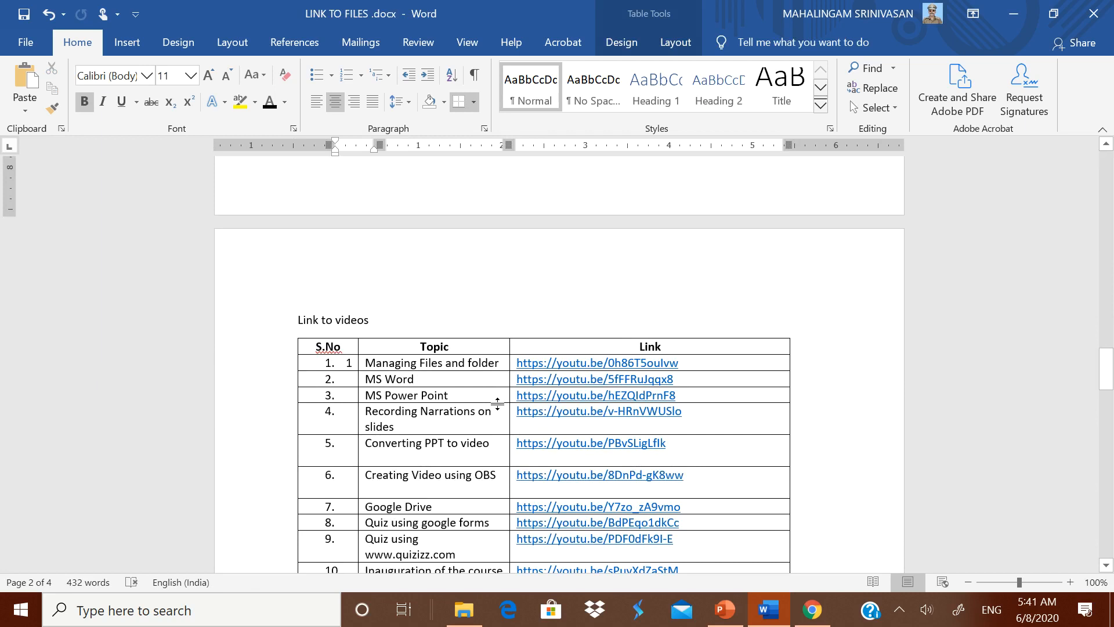
scroll(497, 404, down, 20)
scroll(460, 399, down, 3)
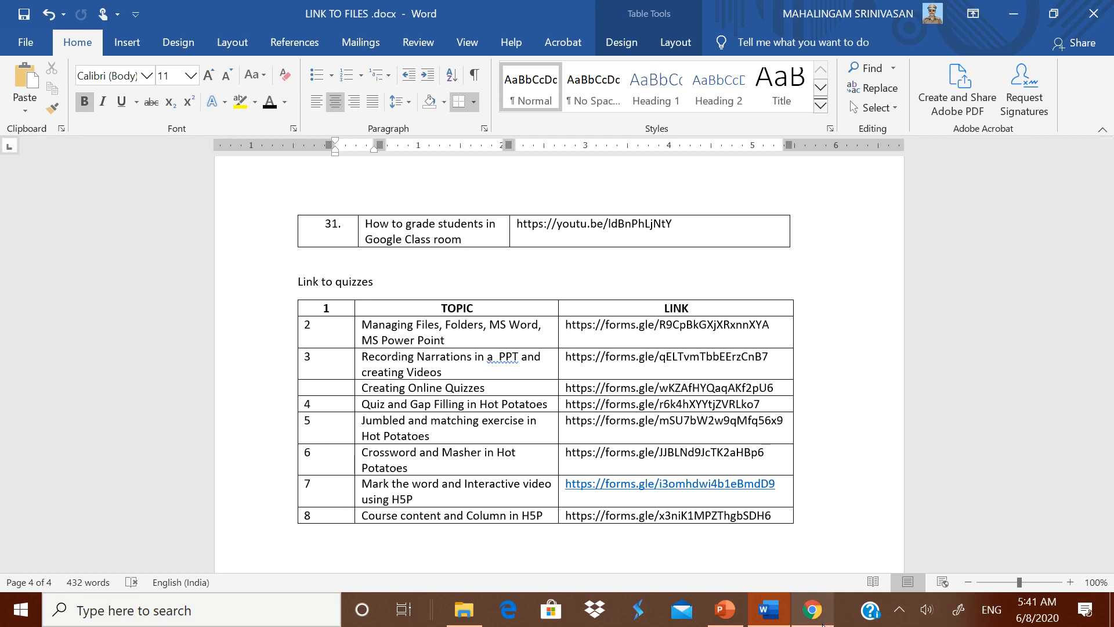
drag(1107, 481, 1107, 169)
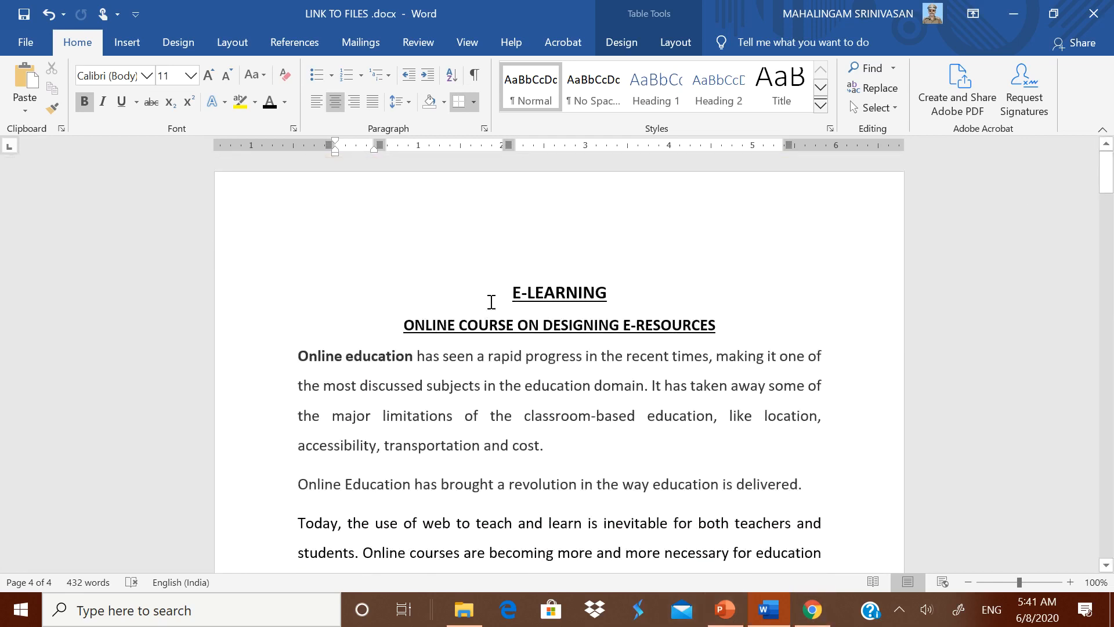
click(812, 609)
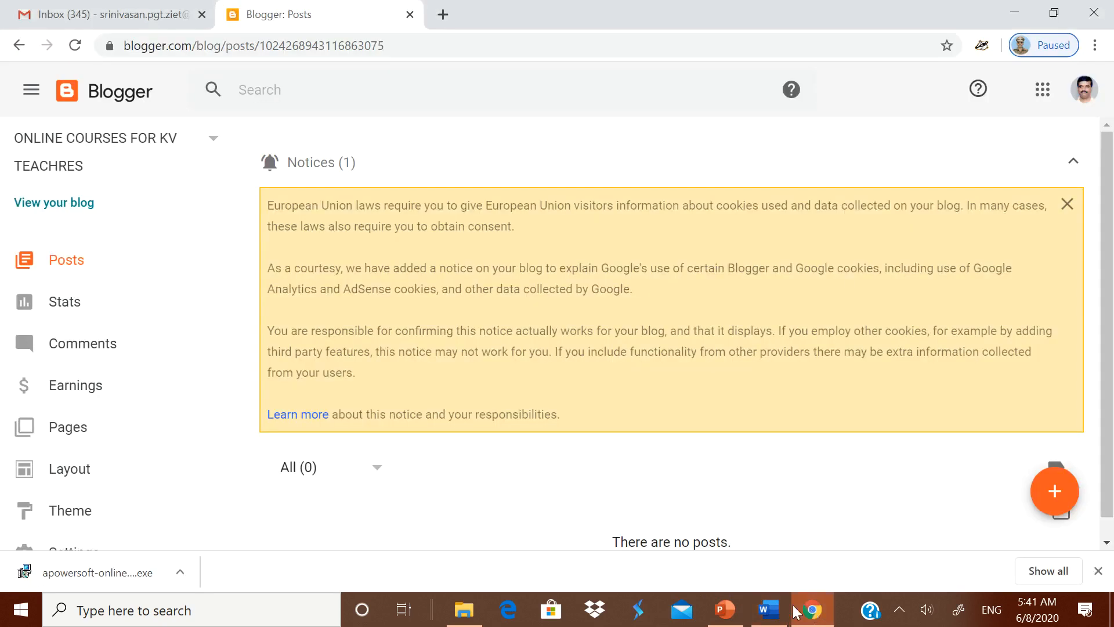
- Open the blog's Posts page and create a blank new post, then bring Word forward
click(80, 273)
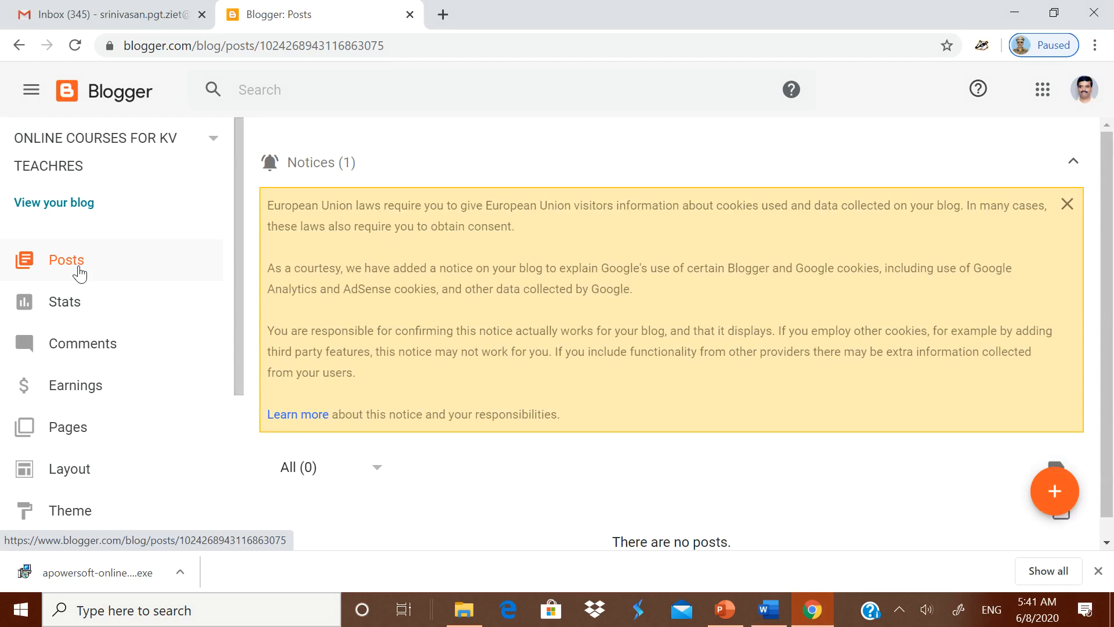
scroll(931, 468, down, 1)
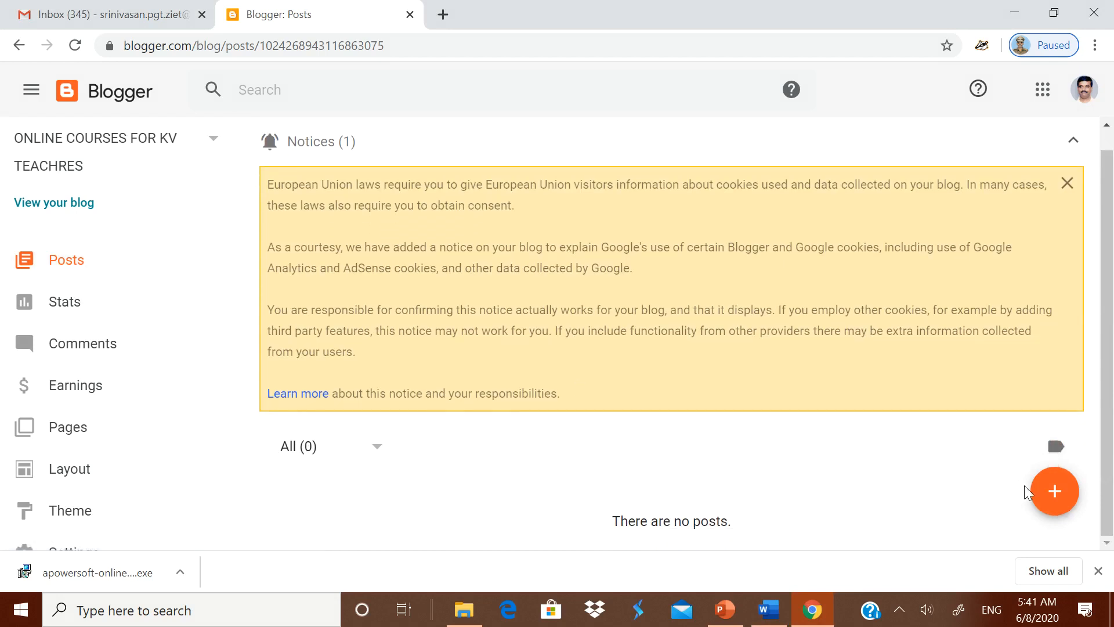
click(1055, 494)
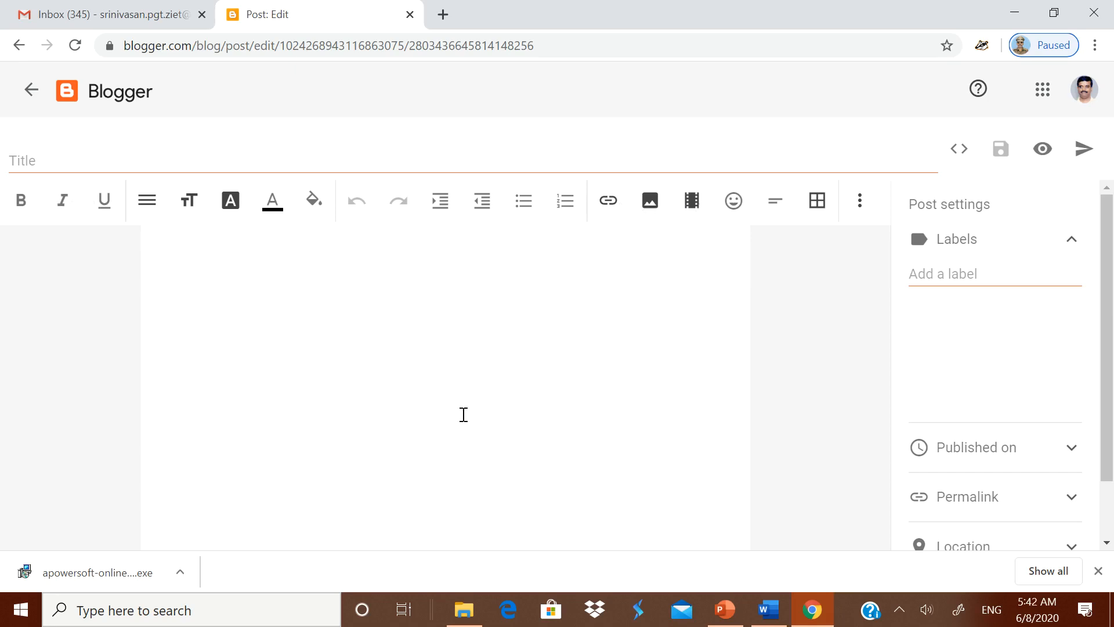
click(770, 609)
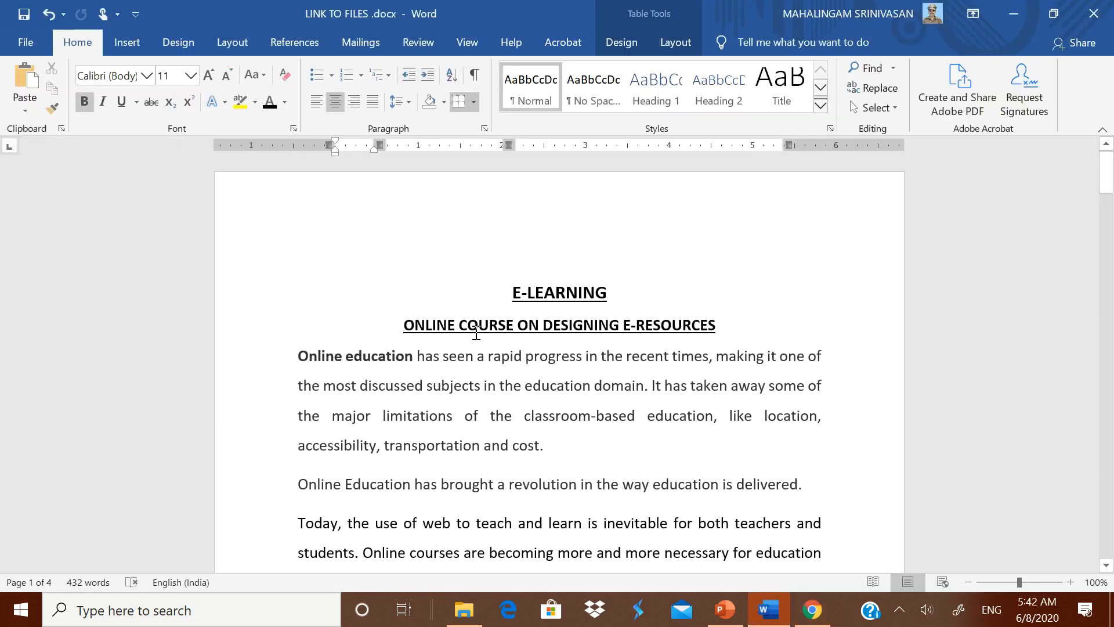
- Paste the E-LEARNING title, subtitle and first two paragraphs from Word into the post
drag(510, 293, 813, 495)
key(ctrl+c)
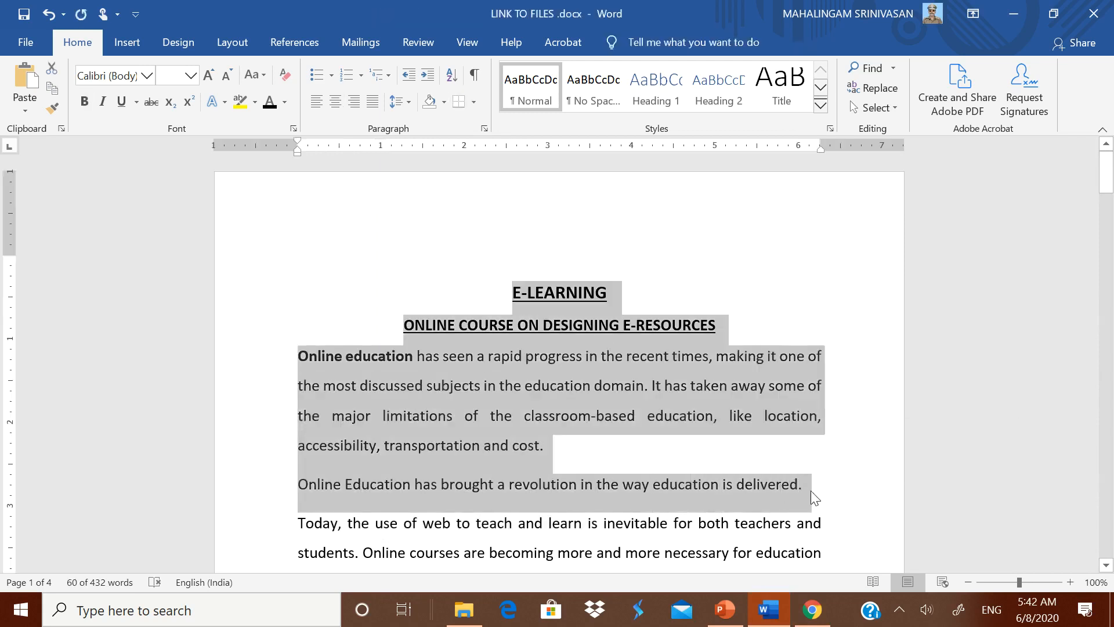
click(812, 610)
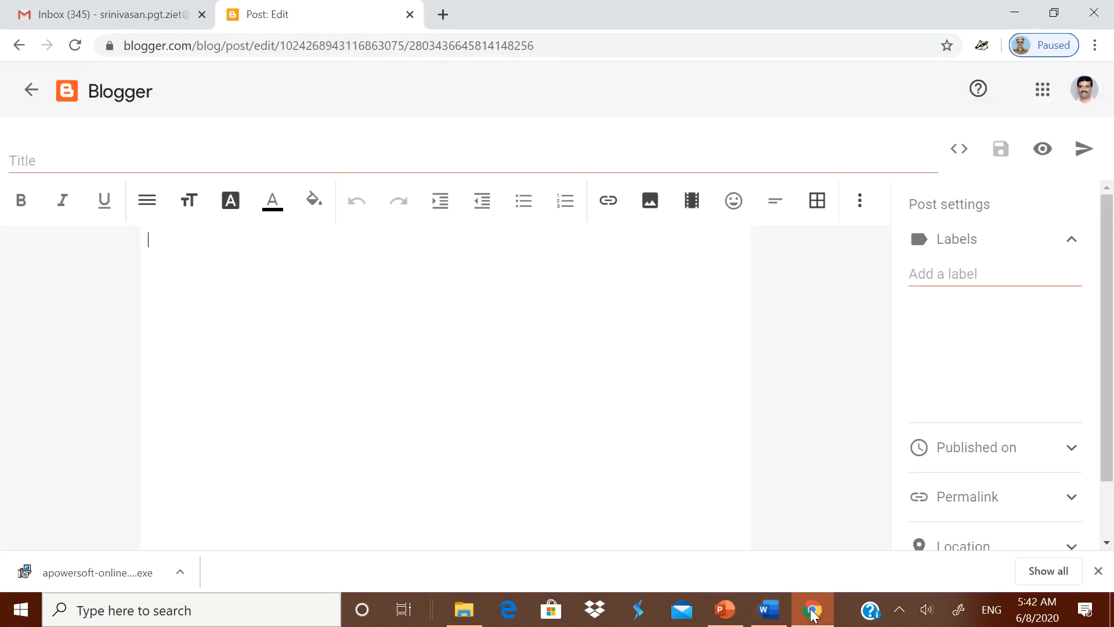
key(ctrl+v)
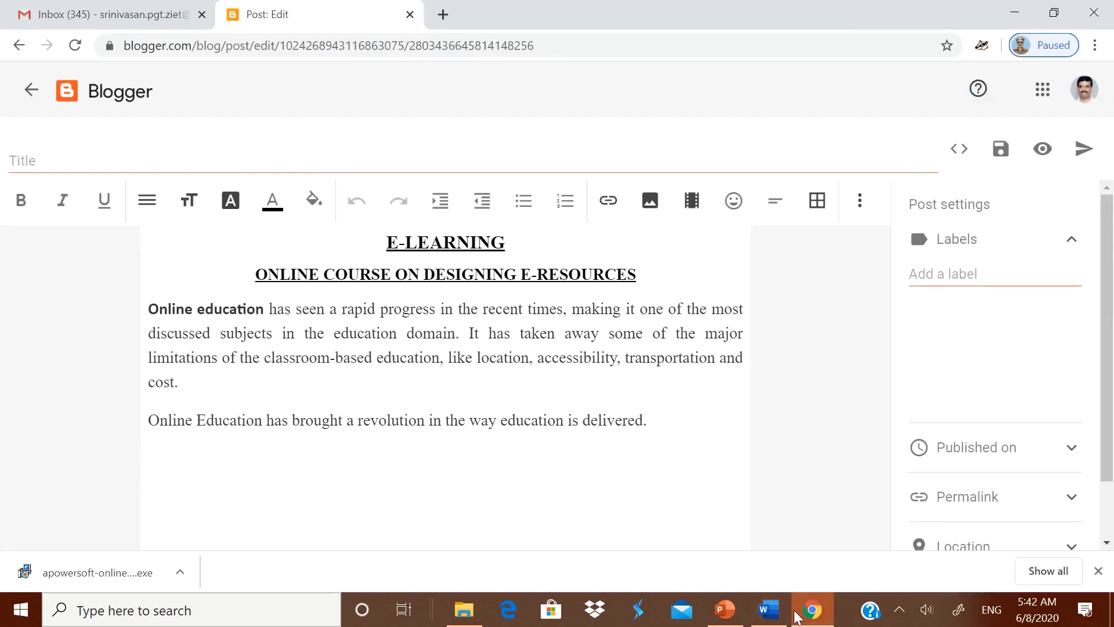
- Paste the 'Introduction to course' line from Word below the paragraphs
click(769, 610)
scroll(455, 468, down, 18)
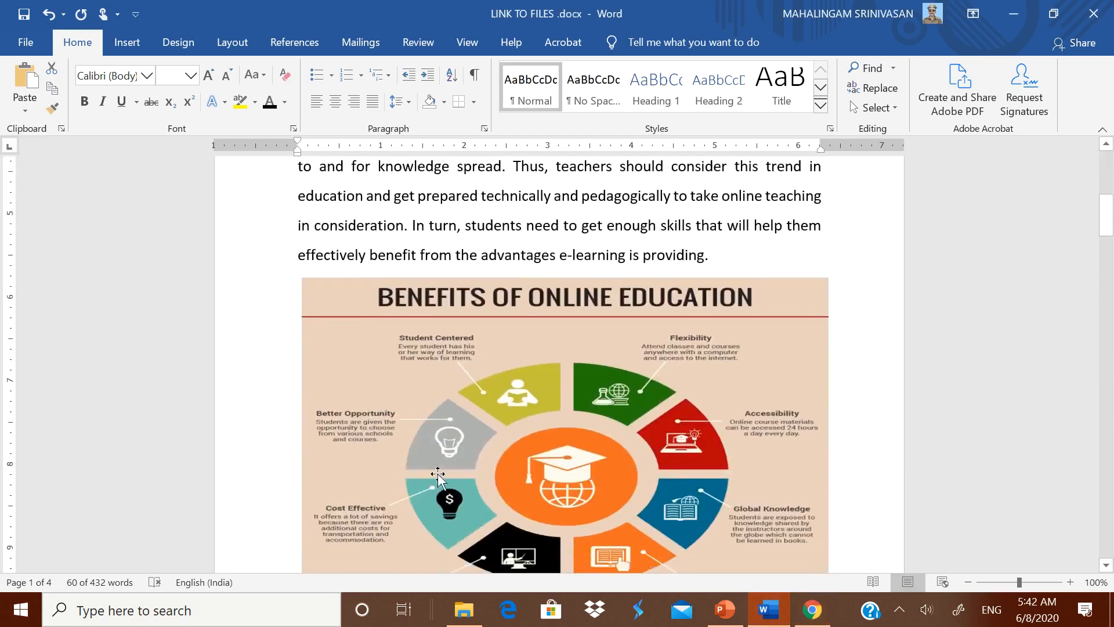
scroll(385, 469, down, 6)
drag(294, 406, 415, 418)
key(ctrl+c)
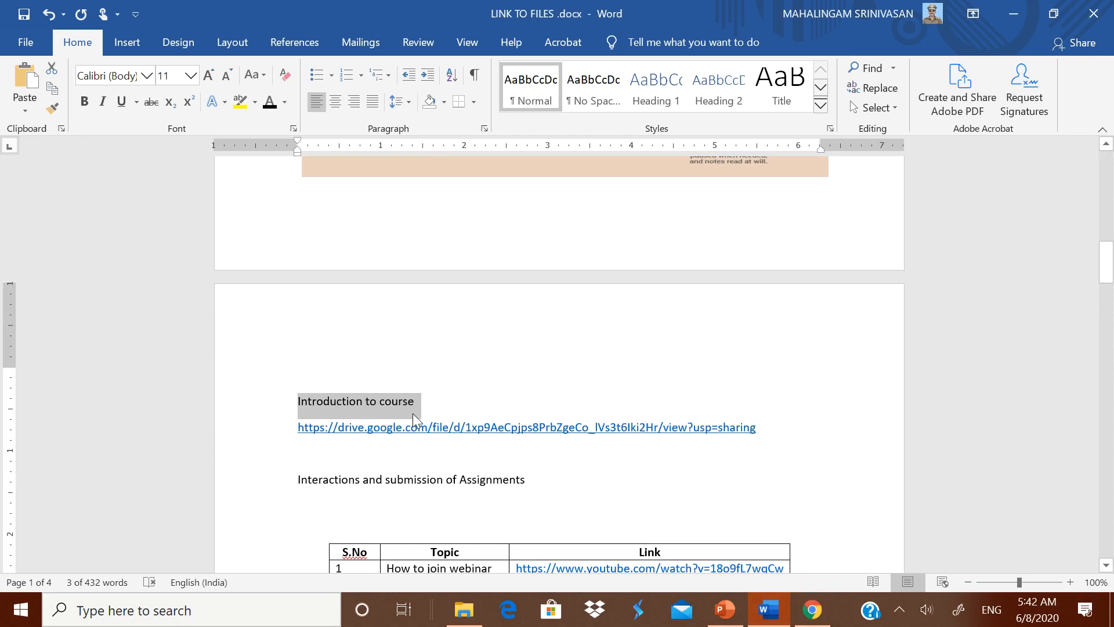
click(812, 610)
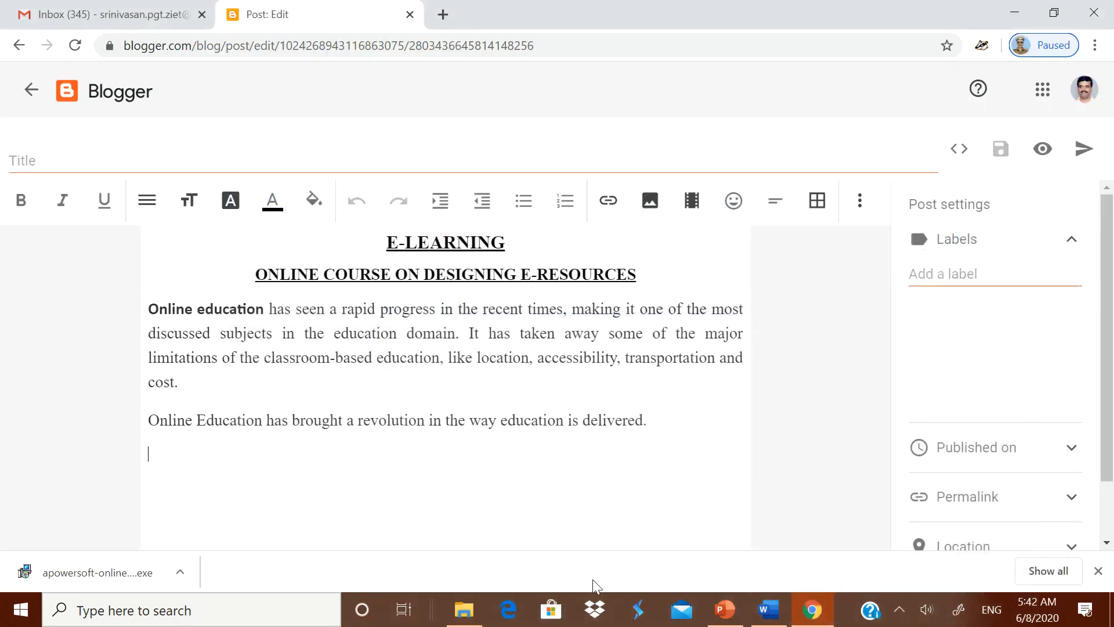
key(ctrl+v)
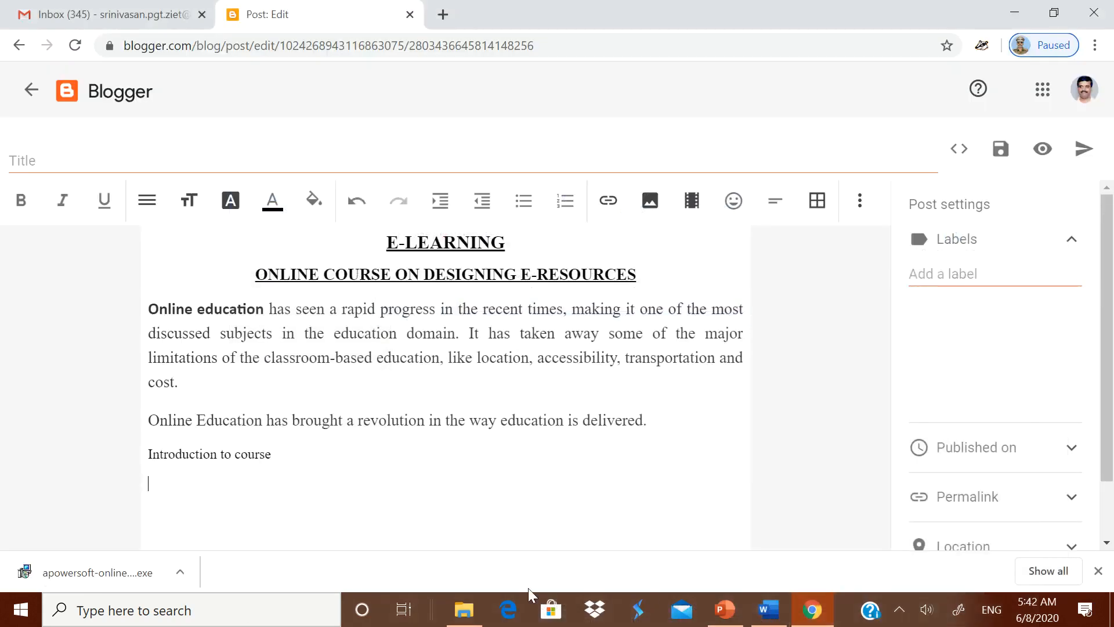
- Make the 'Introduction to course' line bold, underlined and red
drag(149, 453, 288, 464)
click(21, 200)
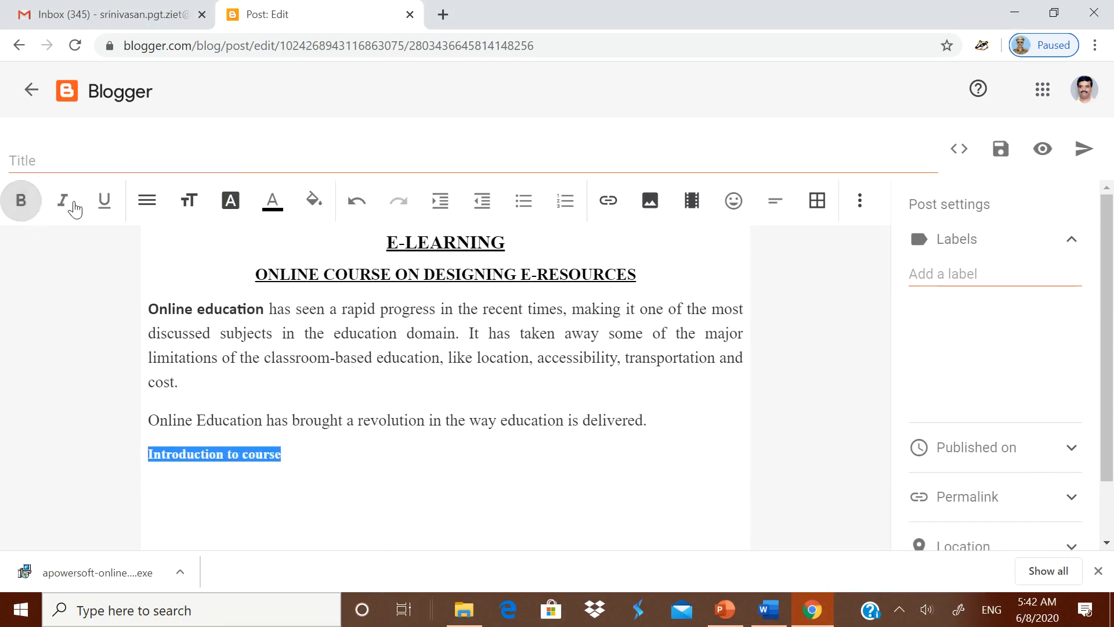
click(104, 200)
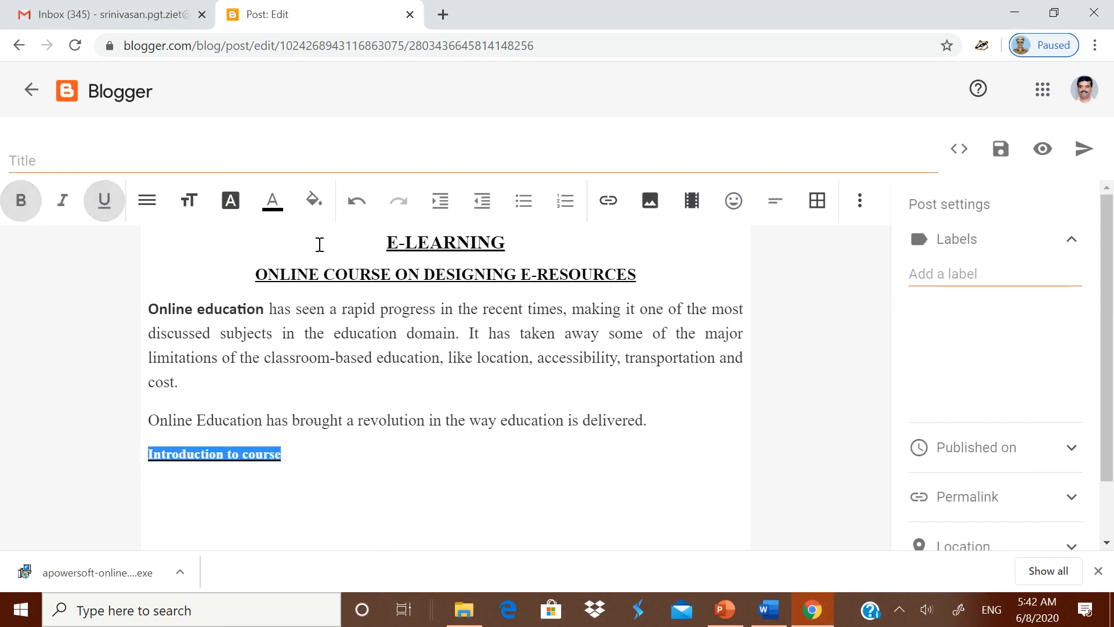
click(276, 208)
click(512, 317)
click(352, 463)
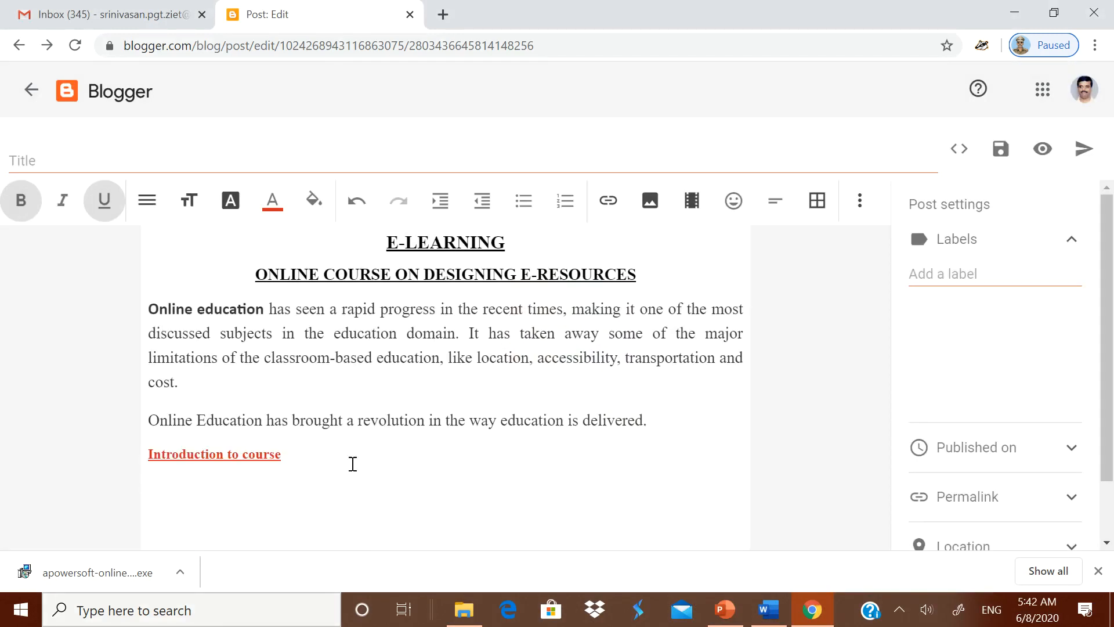
- Select the full Google Drive URL in the Word document
click(769, 615)
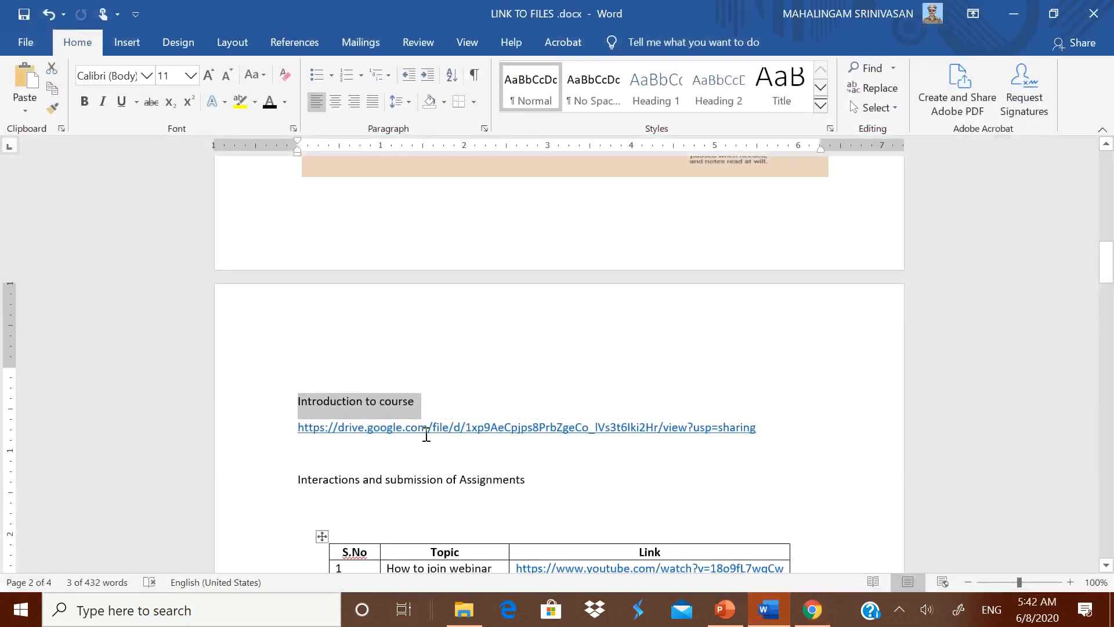
click(746, 447)
drag(391, 428, 778, 426)
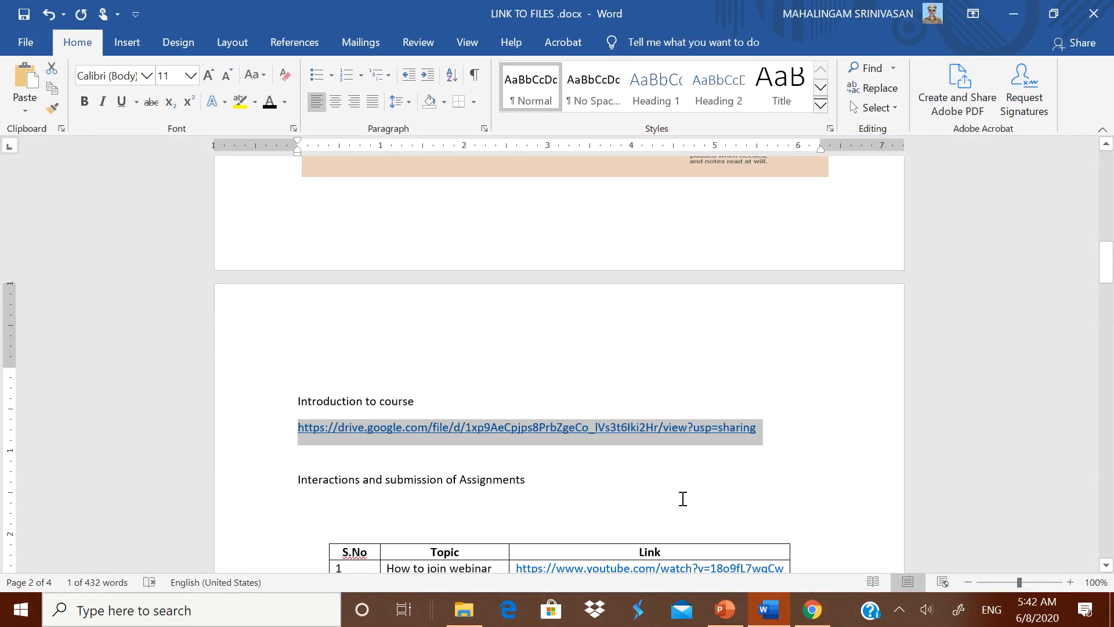
- Replace the pasted plain Drive URL with a proper hyperlink to the Google Drive file
click(804, 615)
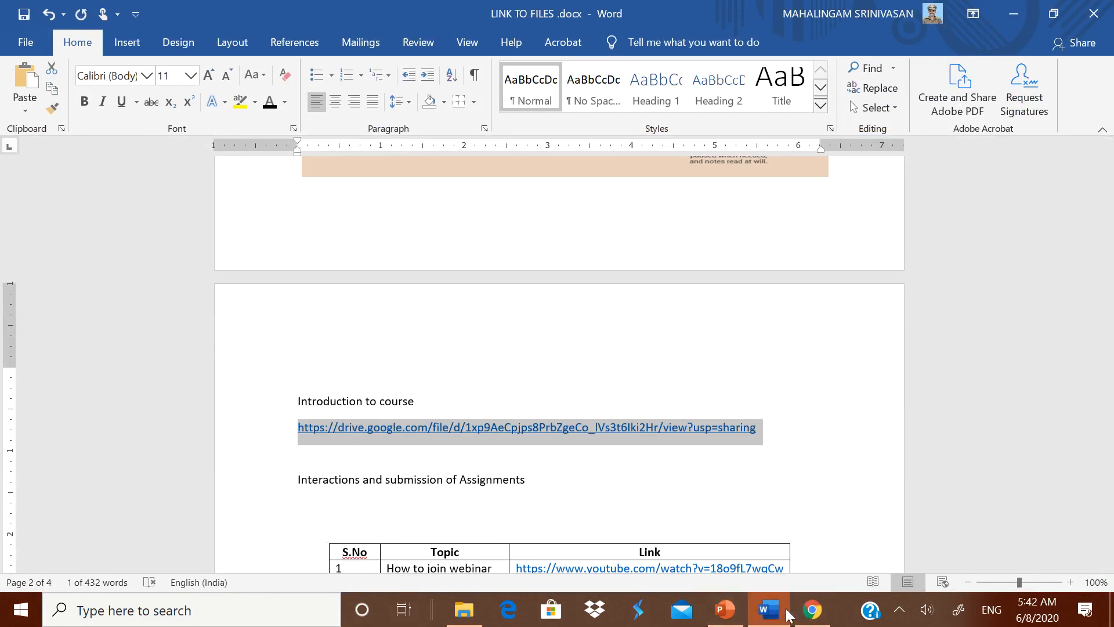
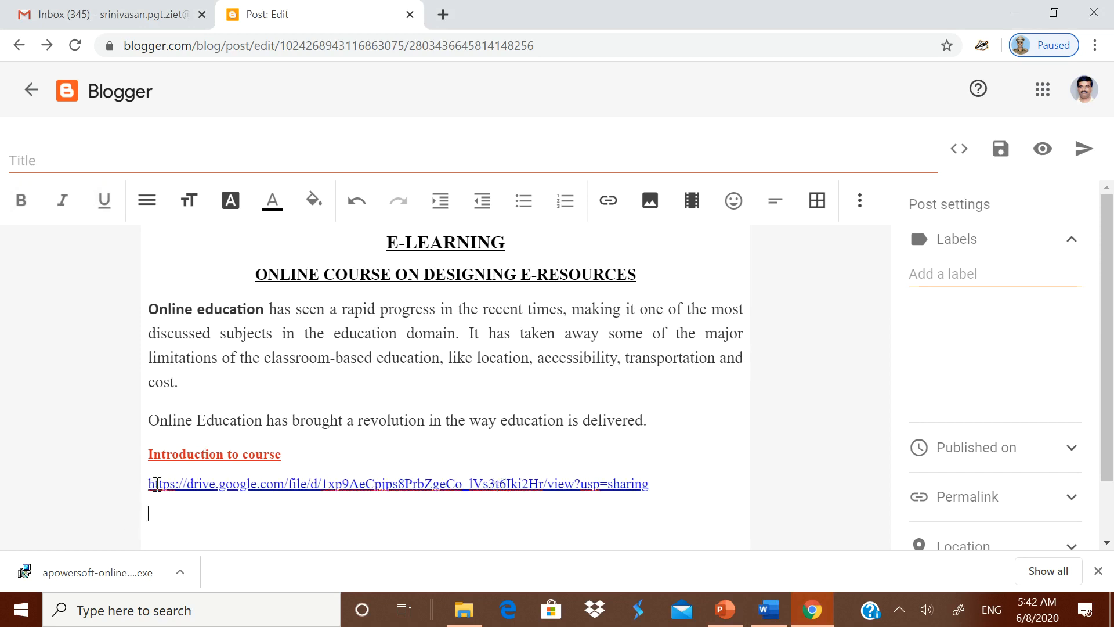
drag(150, 484, 662, 490)
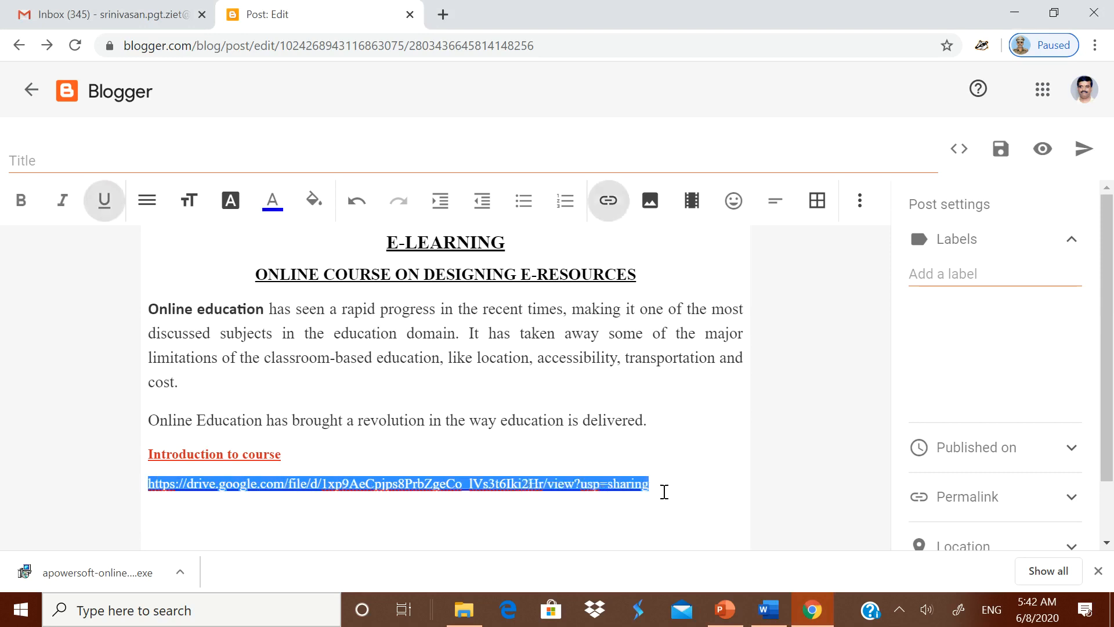
key(BackSpace)
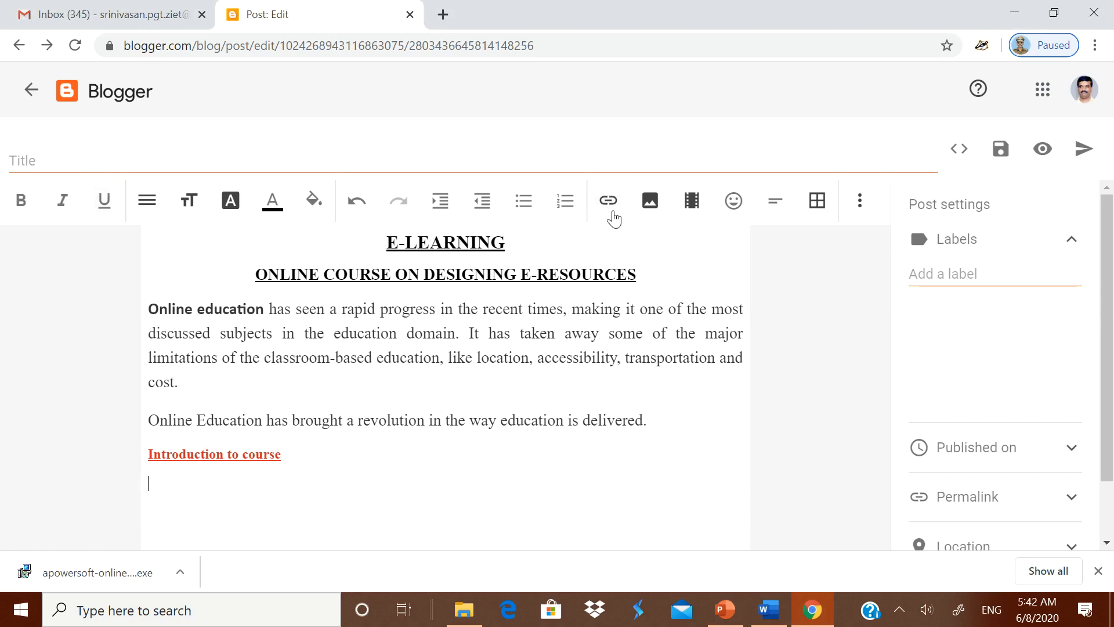
click(610, 203)
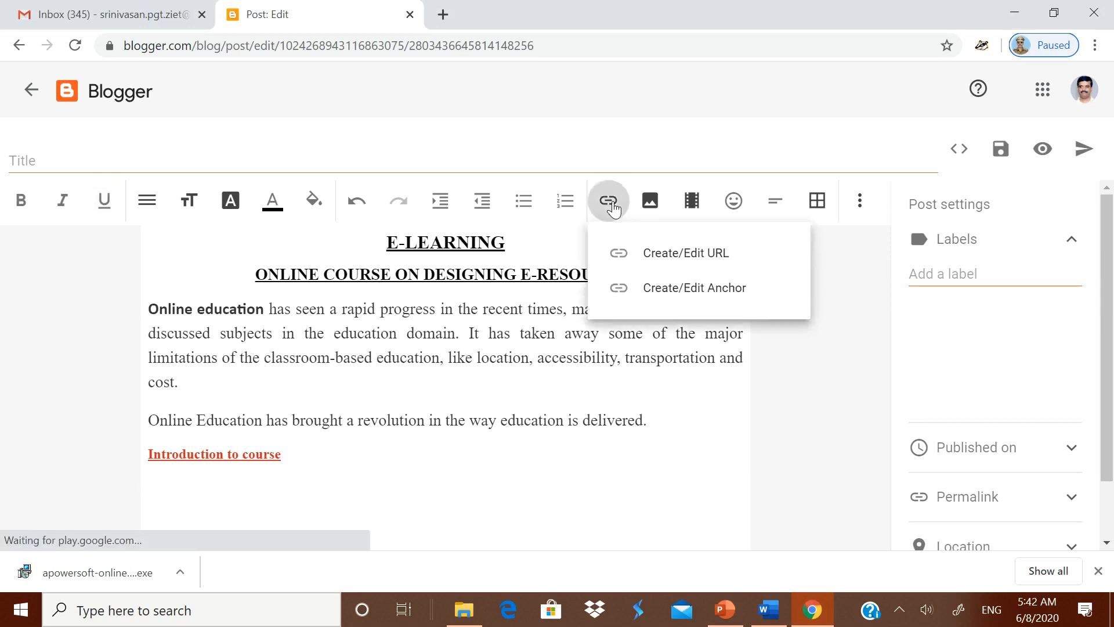
click(653, 255)
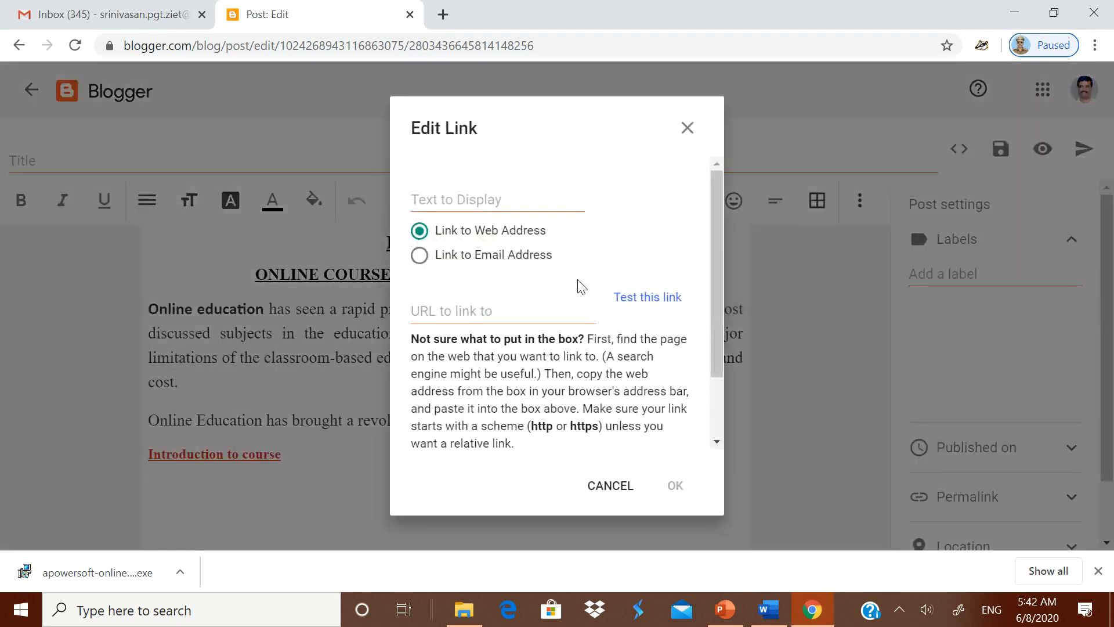
click(430, 301)
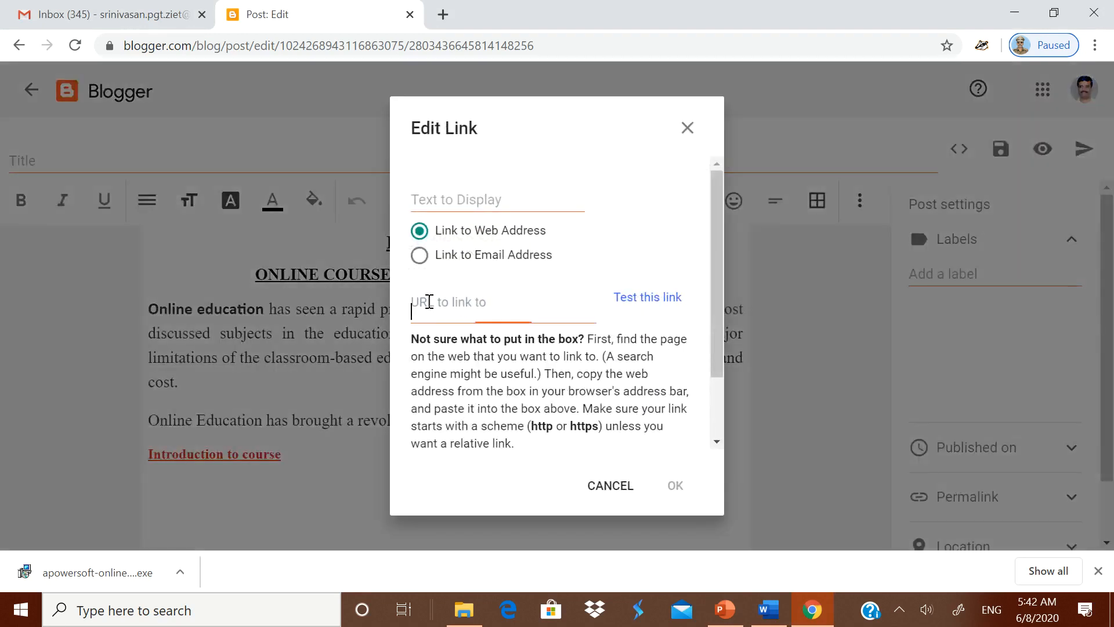
key(ctrl+v)
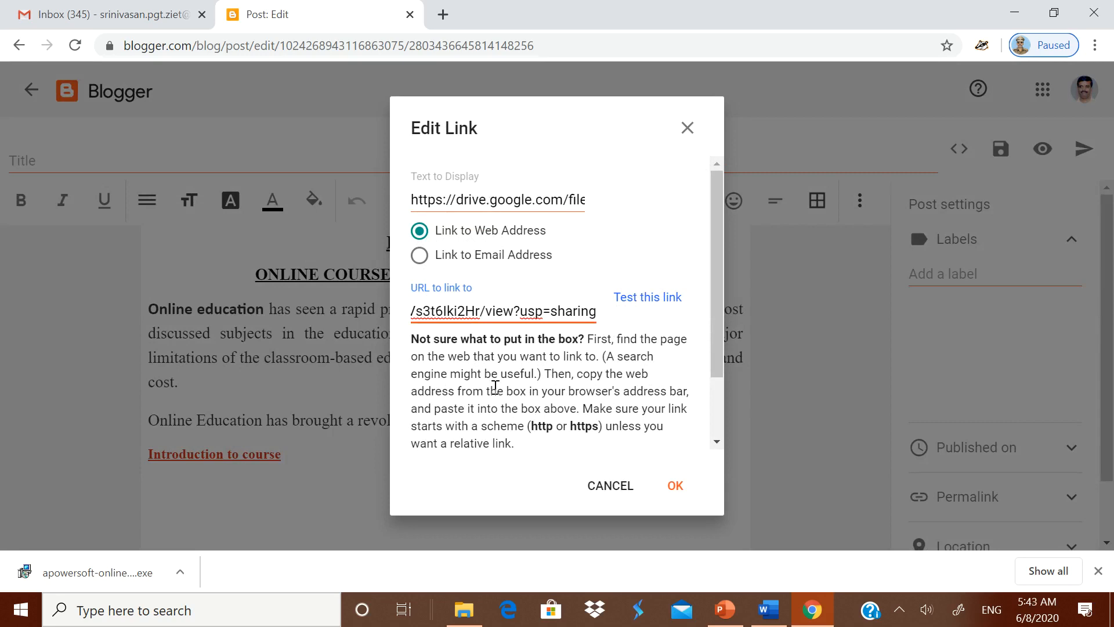
click(675, 487)
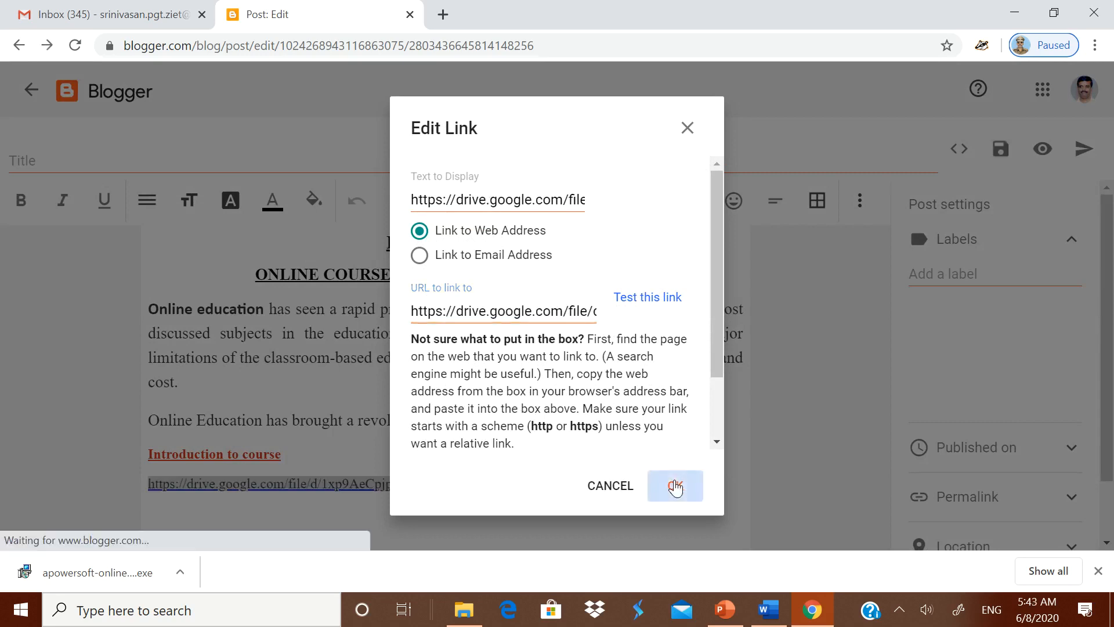
click(682, 522)
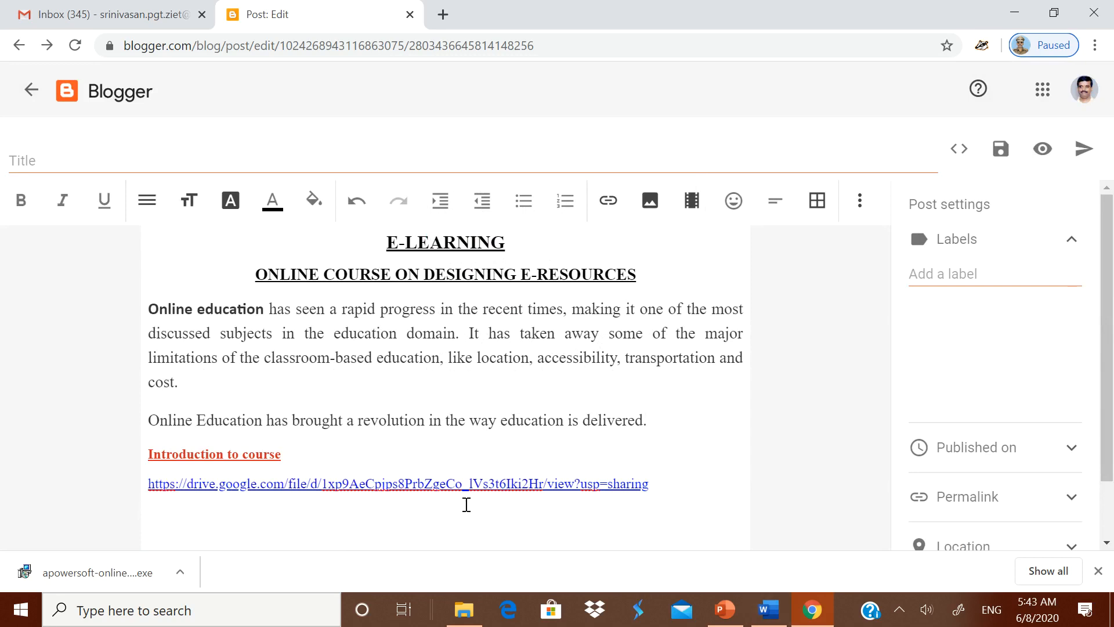
- Type the 'Webinars and Assignments' heading and paste Word's webinar links table beneath it
text(wEBN)
text(ents)
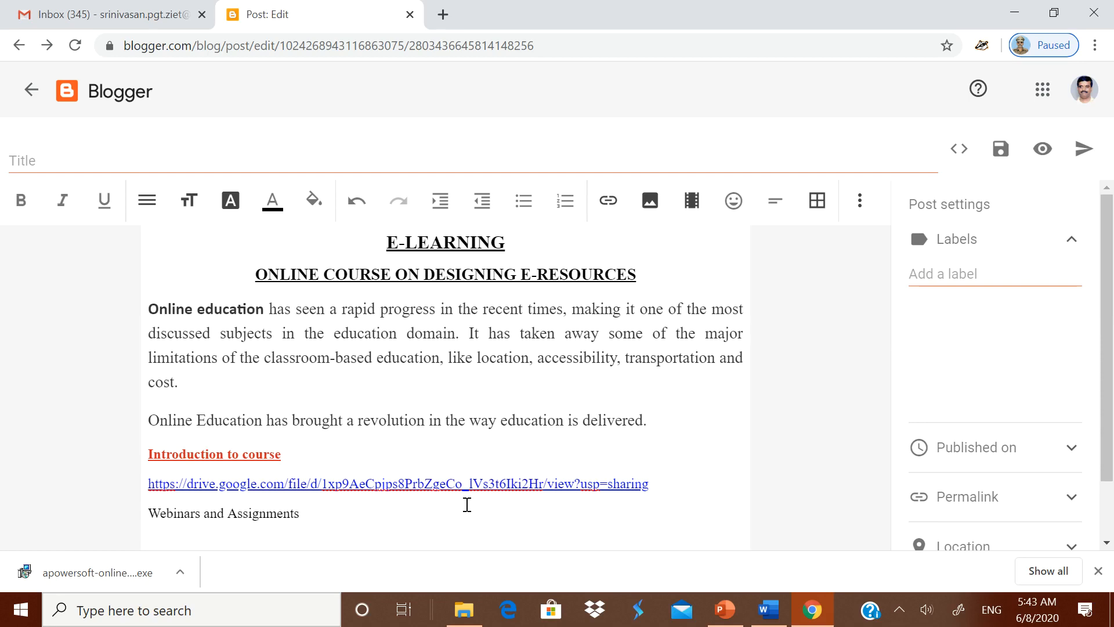
click(761, 609)
scroll(612, 396, down, 6)
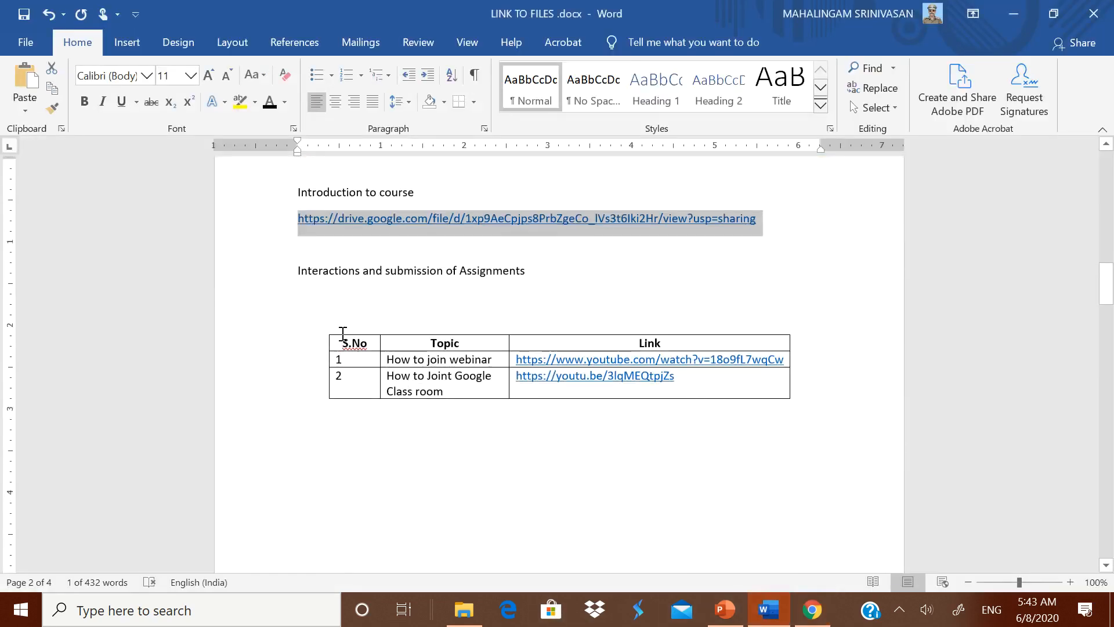
click(323, 328)
click(321, 327)
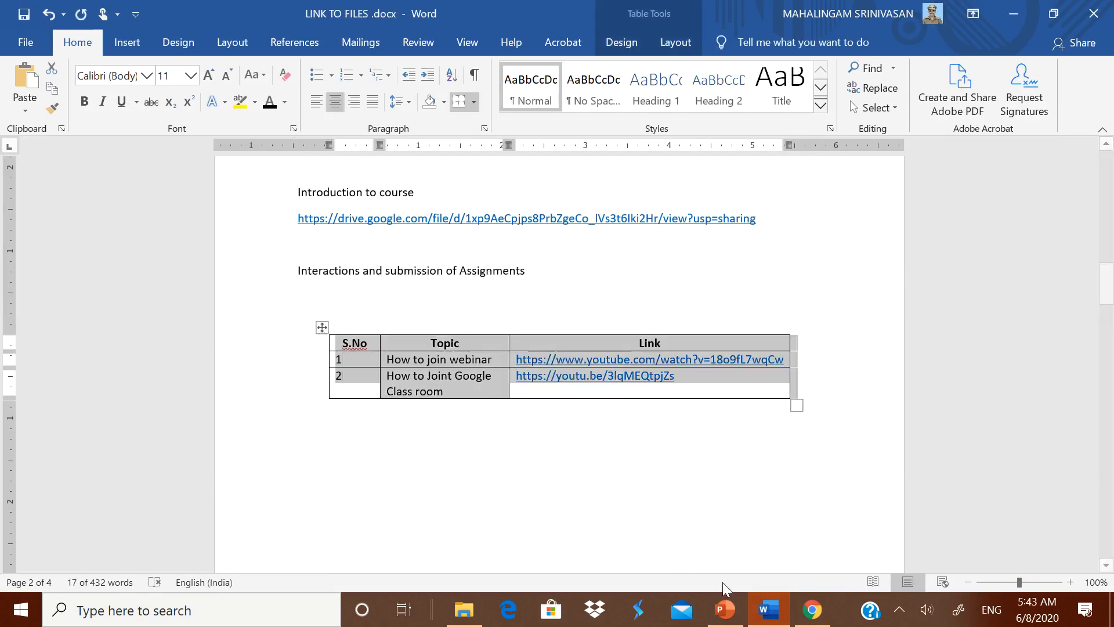
click(806, 609)
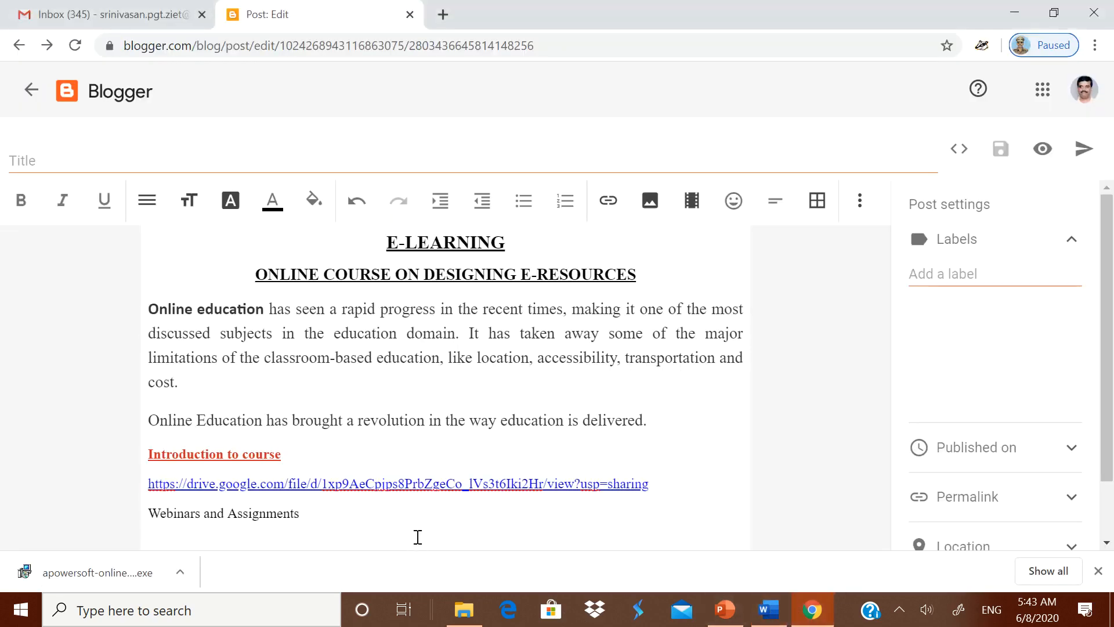
key(ctrl+v)
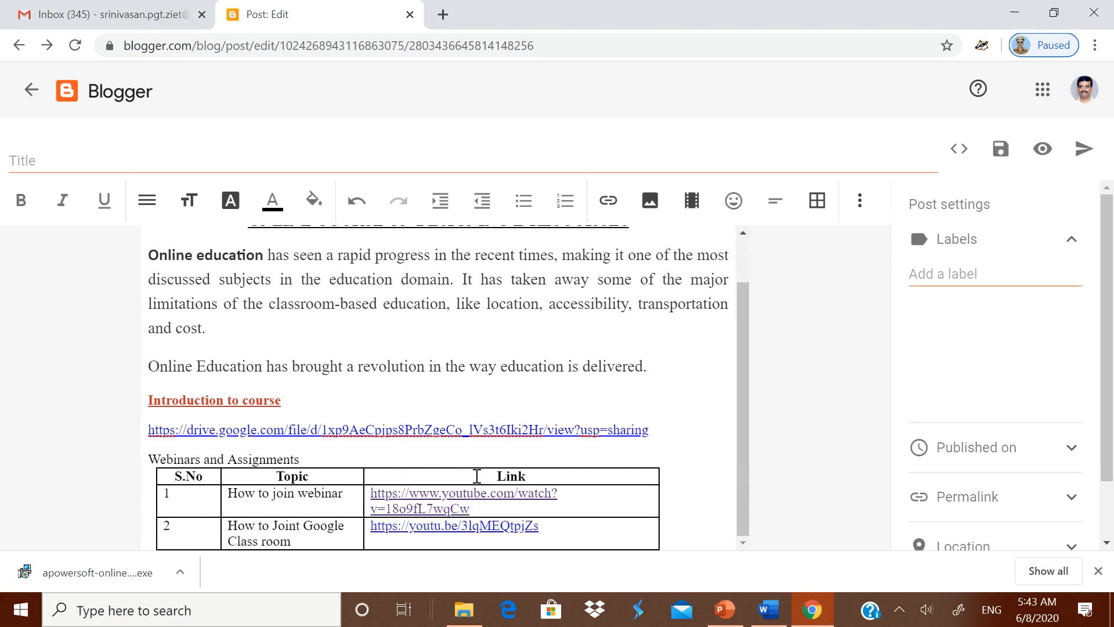
- Check the pasted YouTube link works and add a new line below the table
click(475, 499)
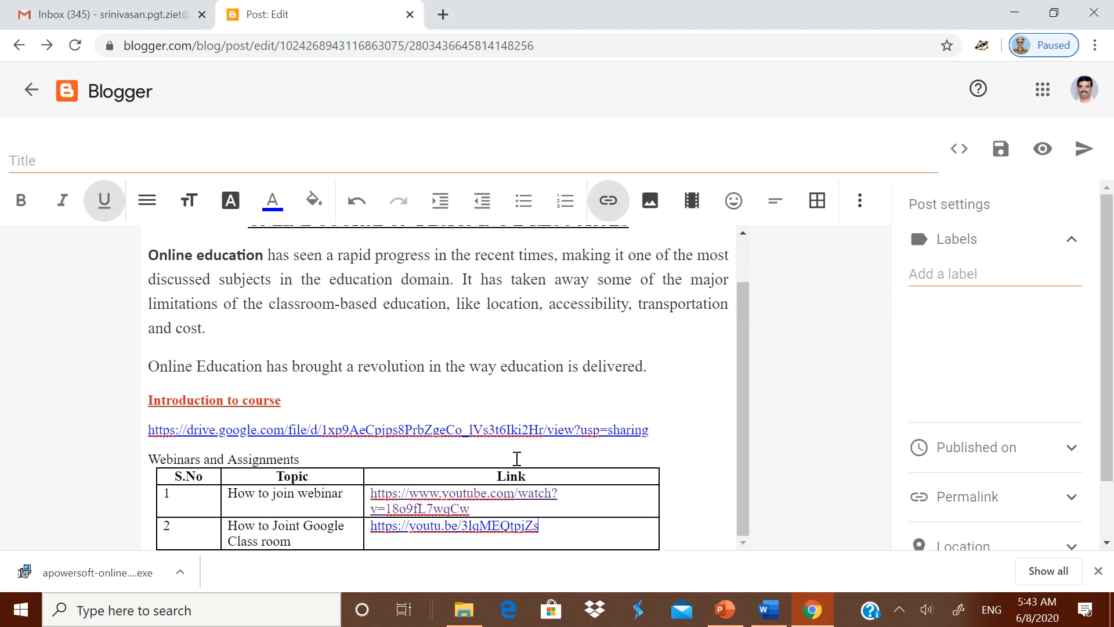
click(684, 518)
click(1094, 564)
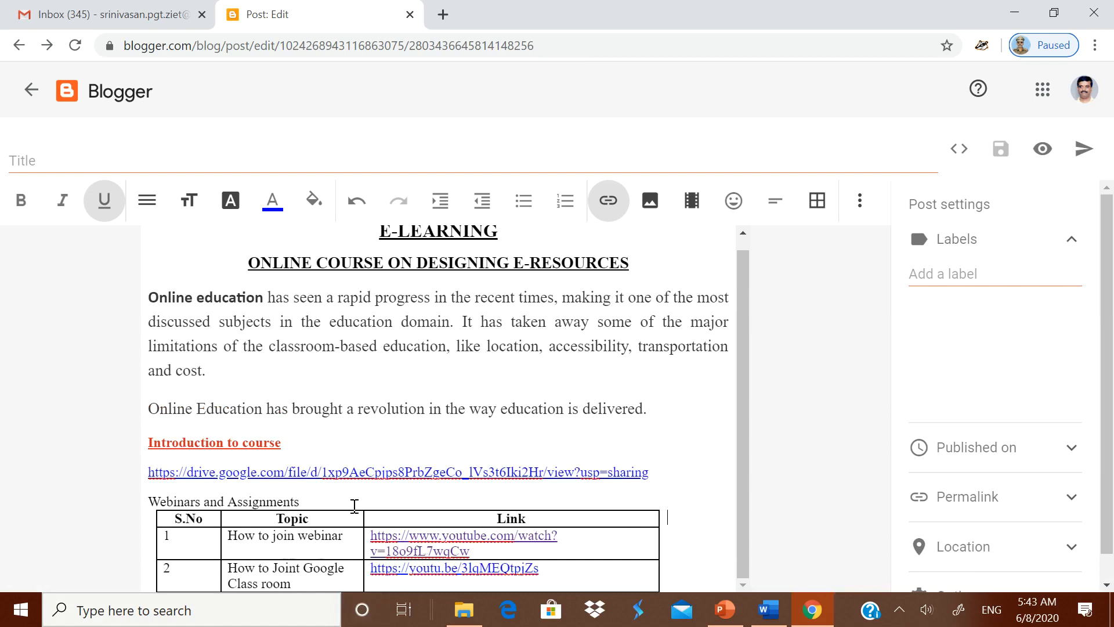
click(705, 510)
key(Return)
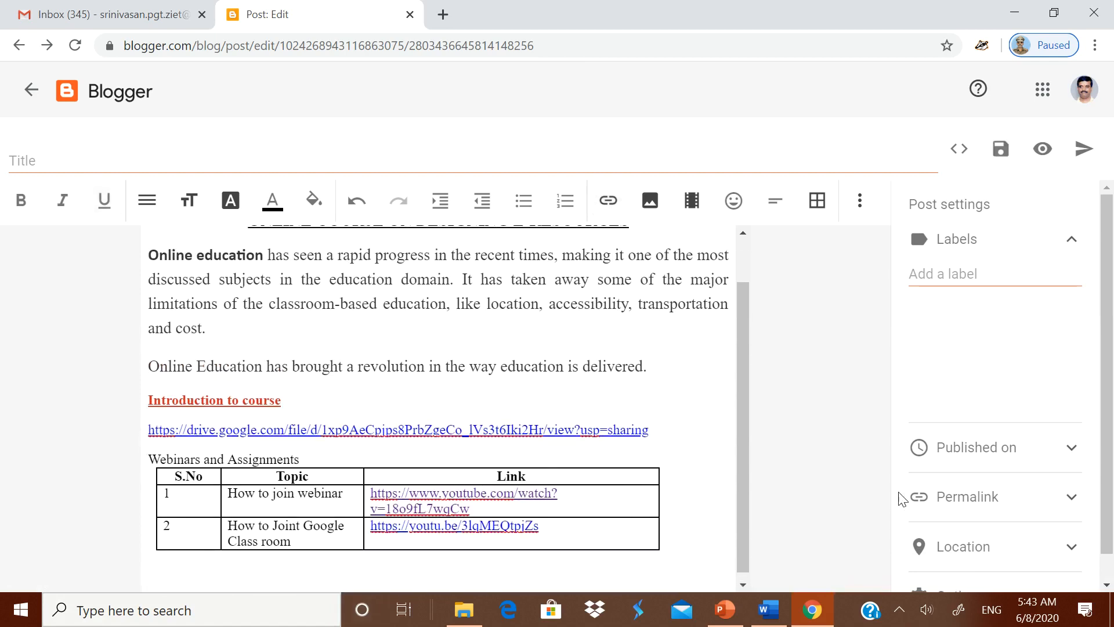
click(767, 610)
- Paste the 'Link to videos' heading from Word below the webinar table
scroll(417, 386, down, 5)
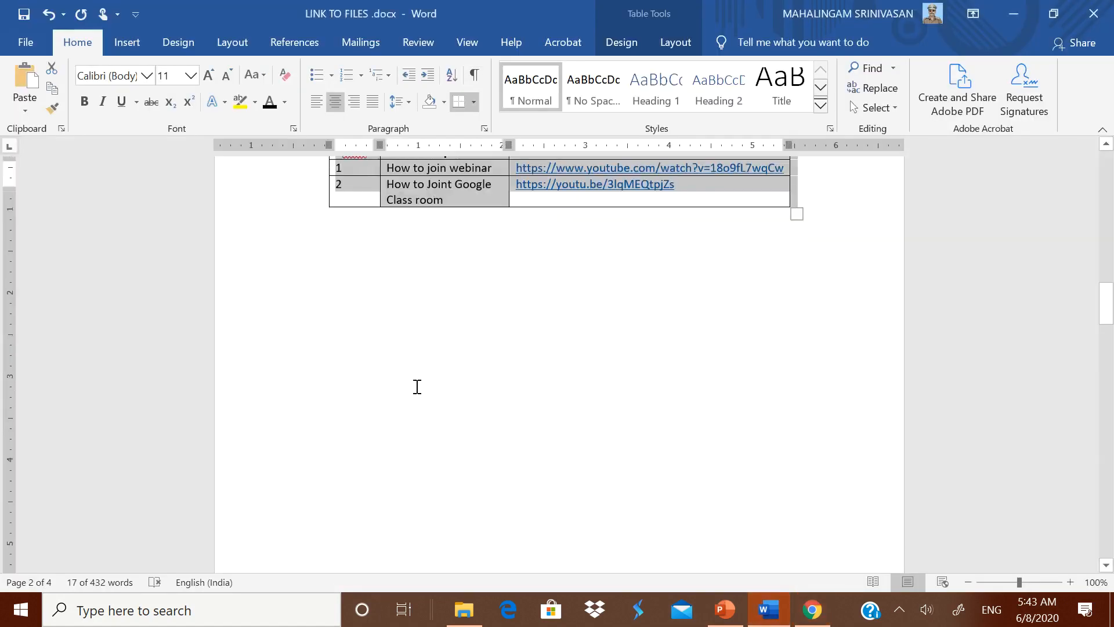
scroll(417, 386, down, 8)
click(330, 321)
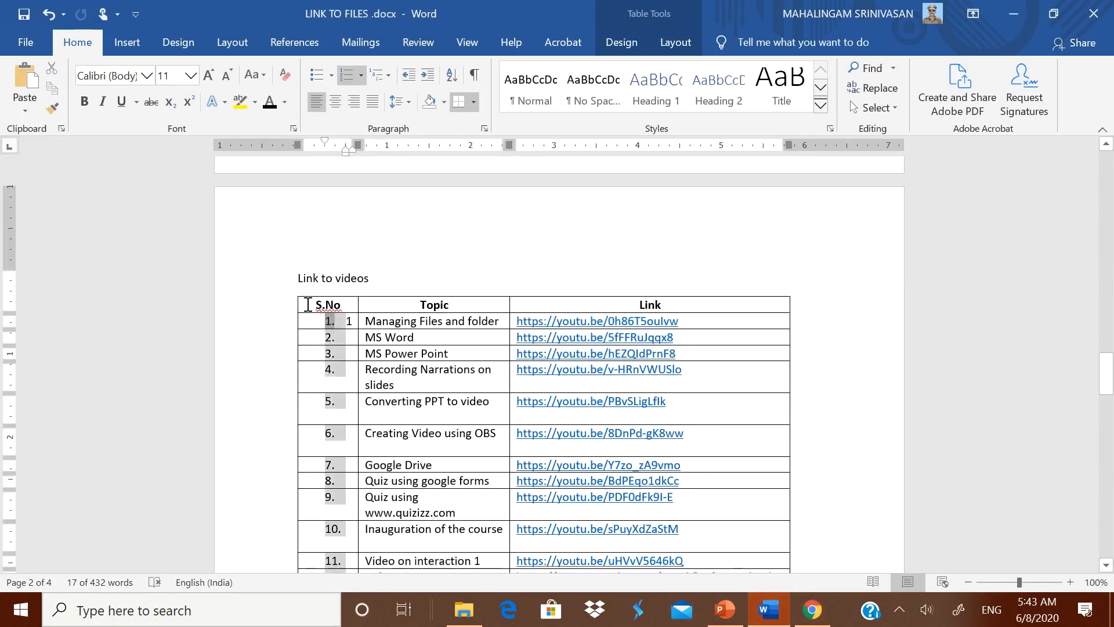
click(303, 281)
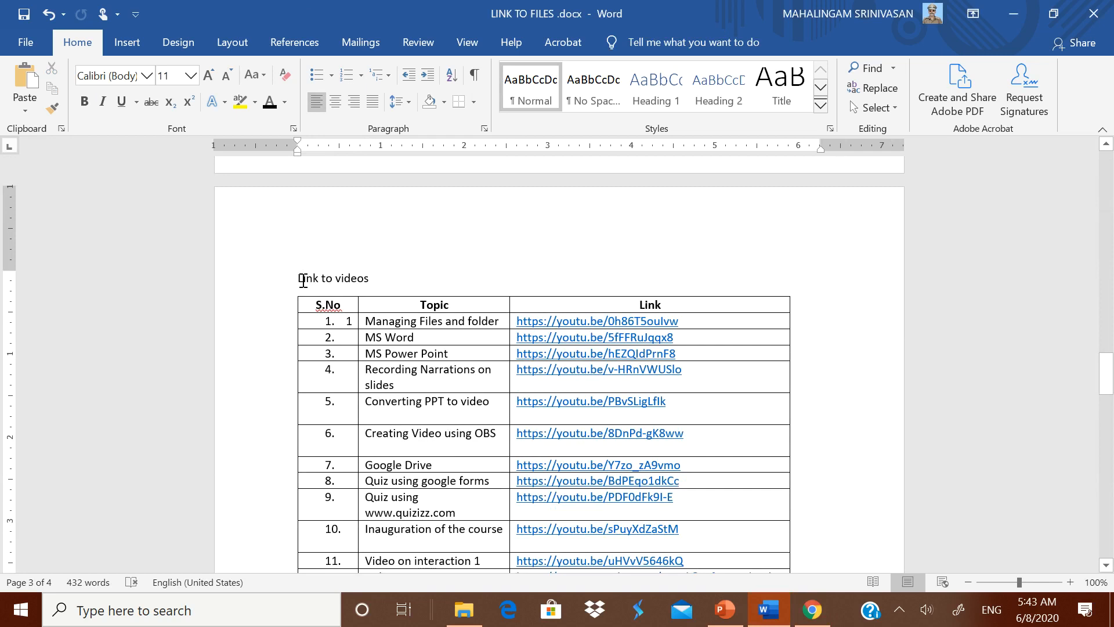
drag(312, 282, 377, 288)
key(ctrl+c)
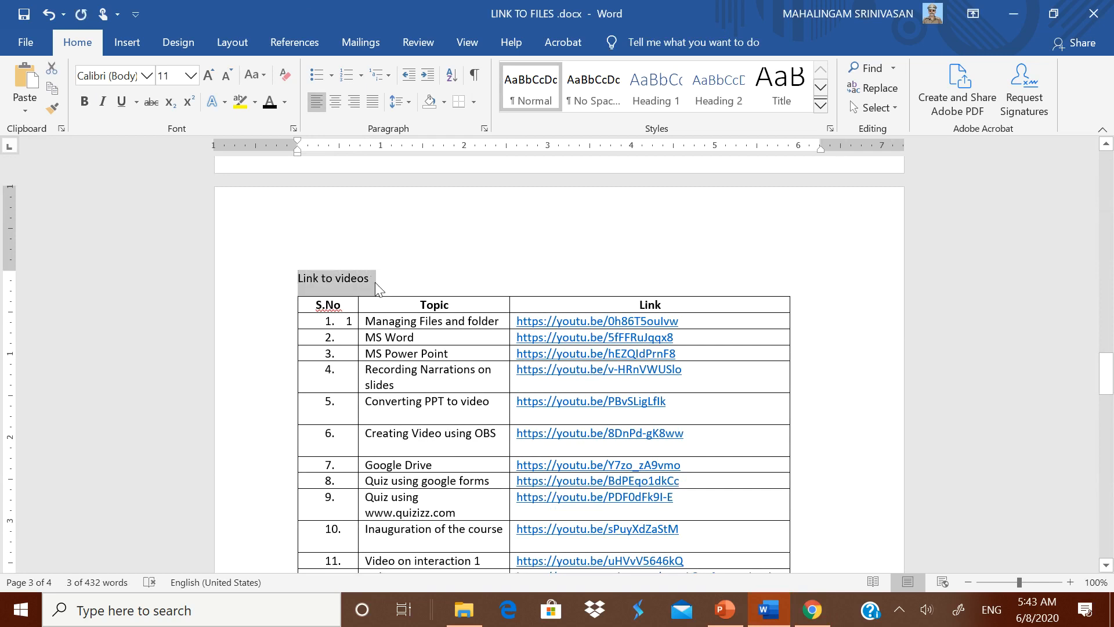
click(775, 614)
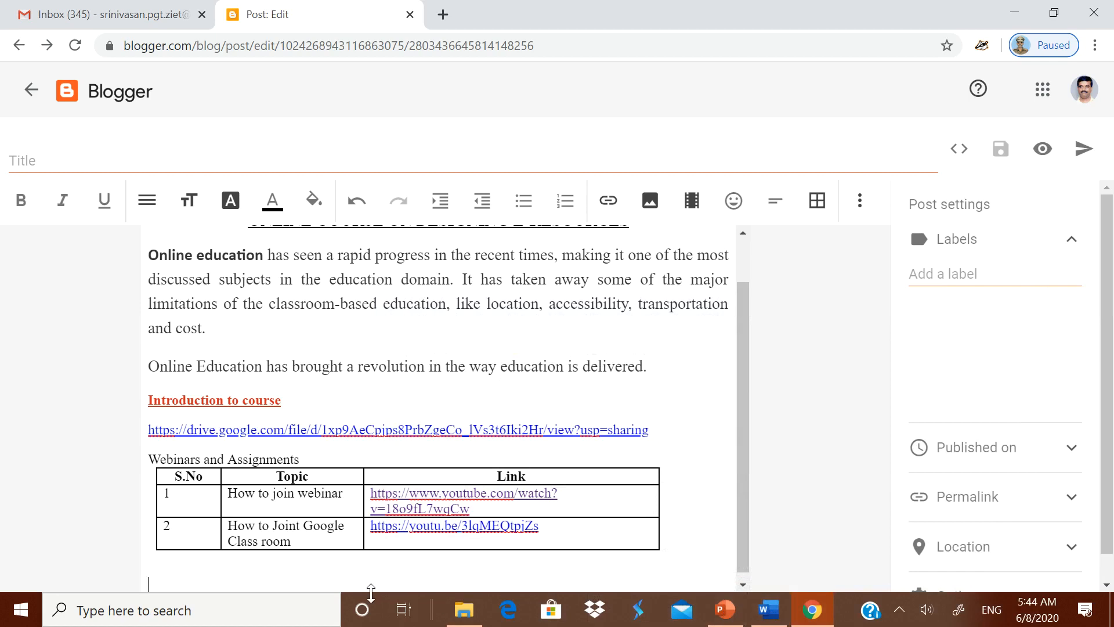
key(ctrl+v)
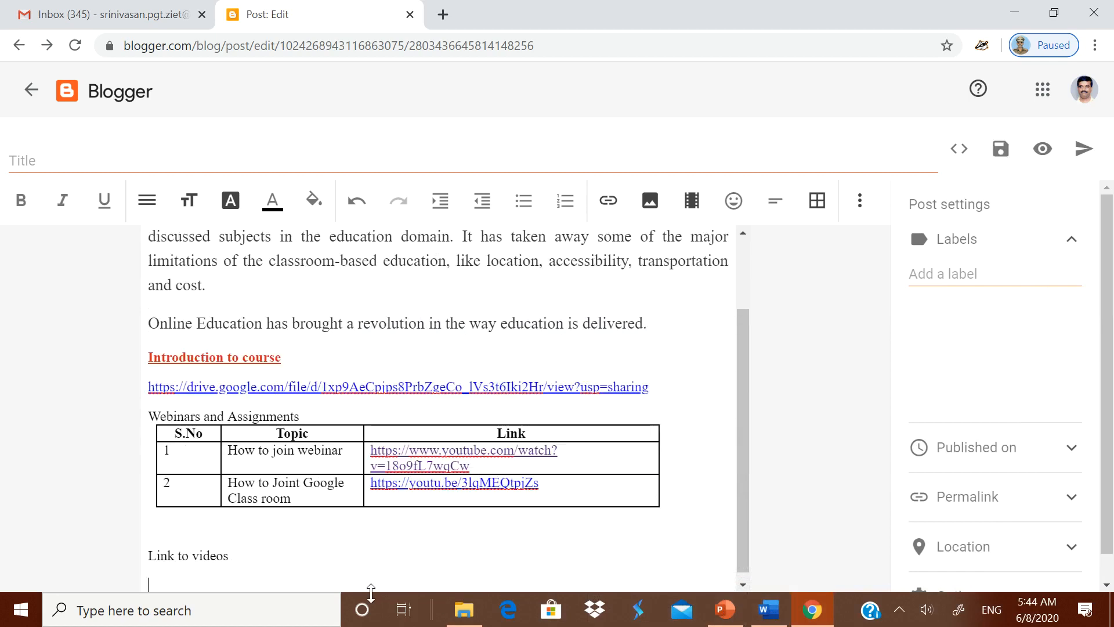
- Paste the table of video titles and youtu.be links under 'Link to videos'
click(772, 610)
scroll(323, 225, down, 3)
scroll(323, 225, up, 3)
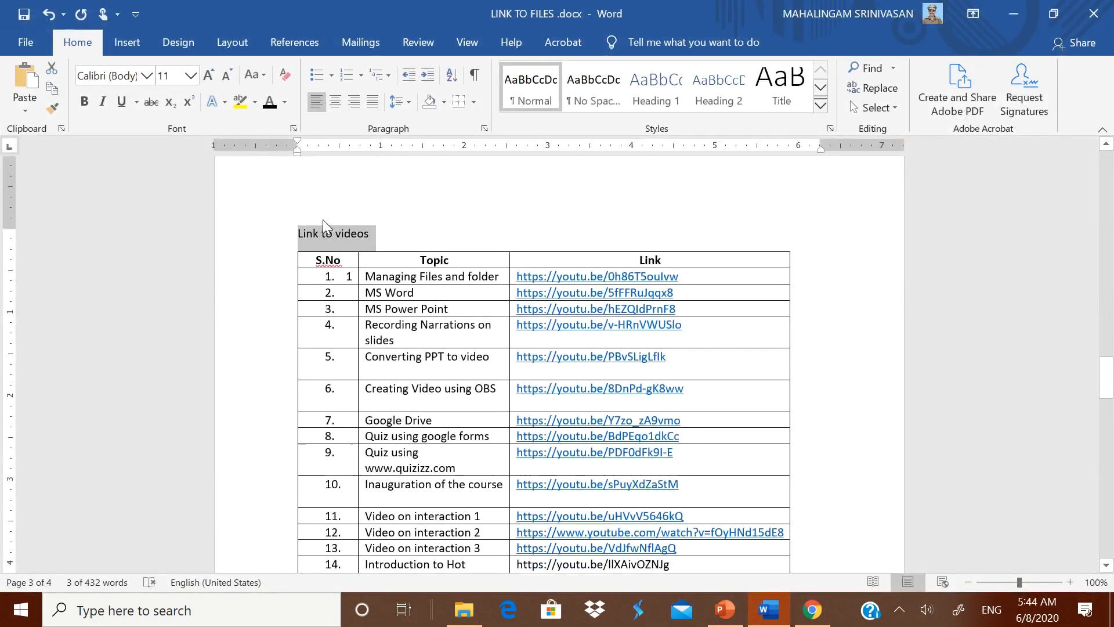
click(324, 261)
drag(320, 262, 711, 450)
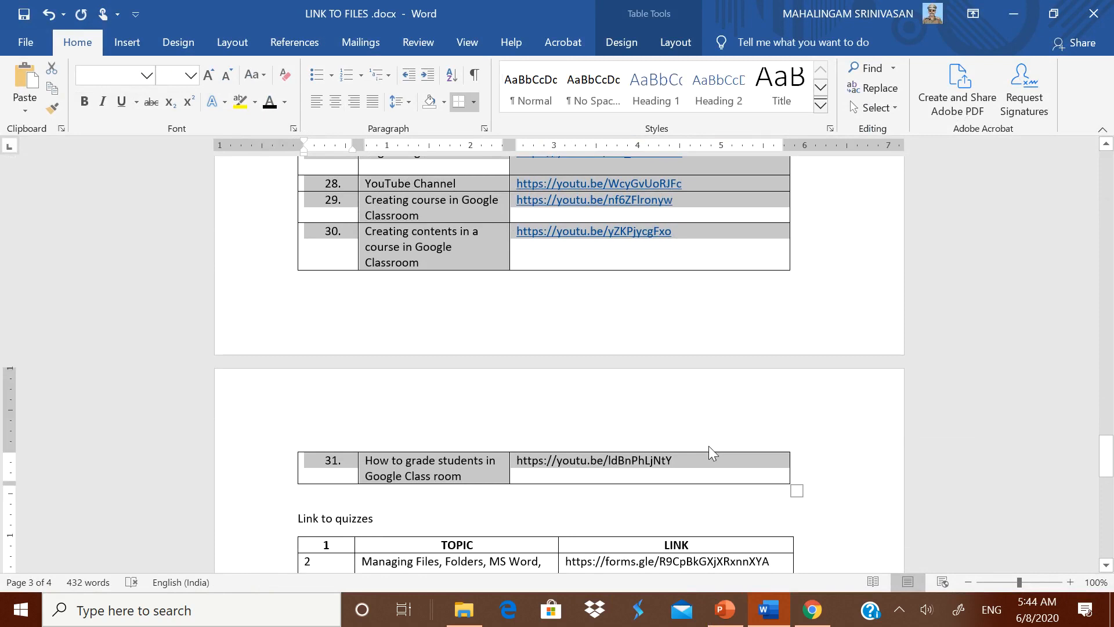
click(812, 609)
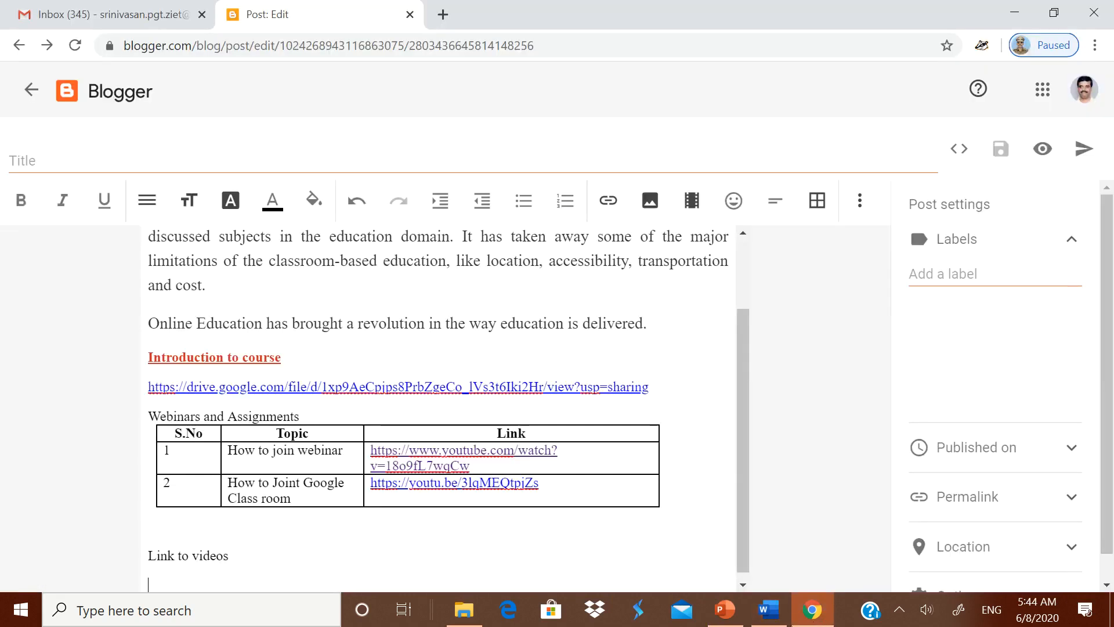
key(ctrl+v)
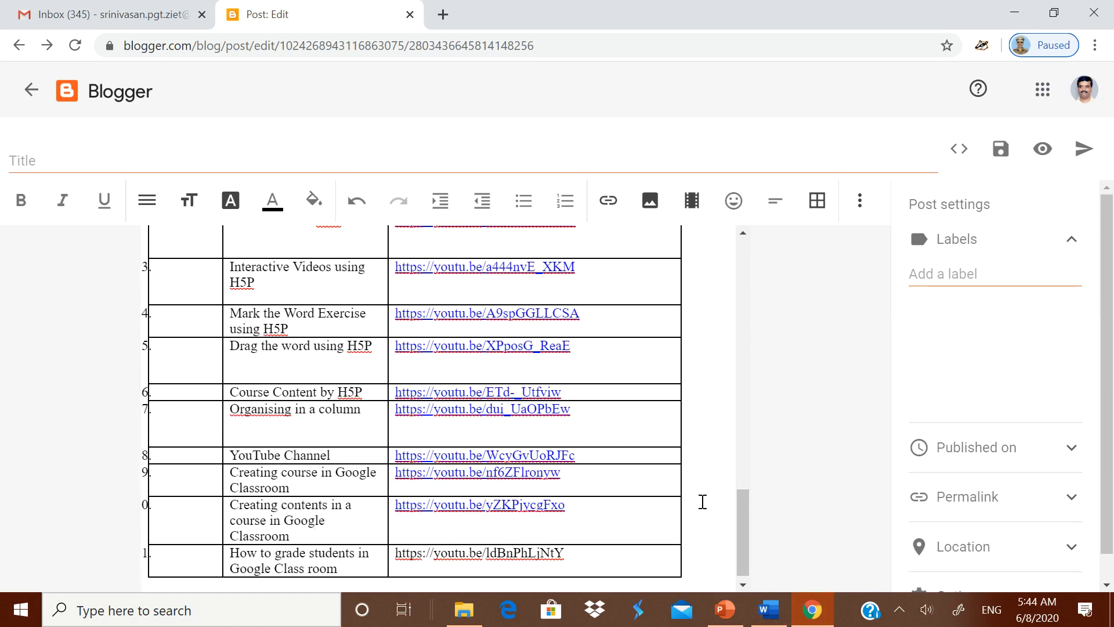
scroll(704, 500, down, 1)
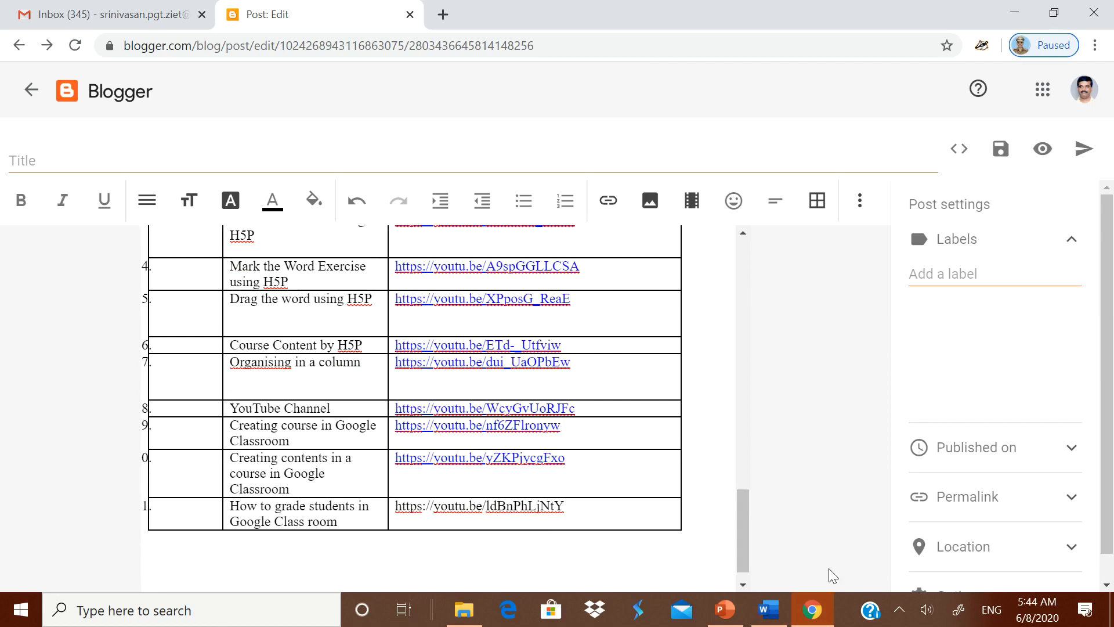
click(777, 611)
scroll(301, 361, down, 5)
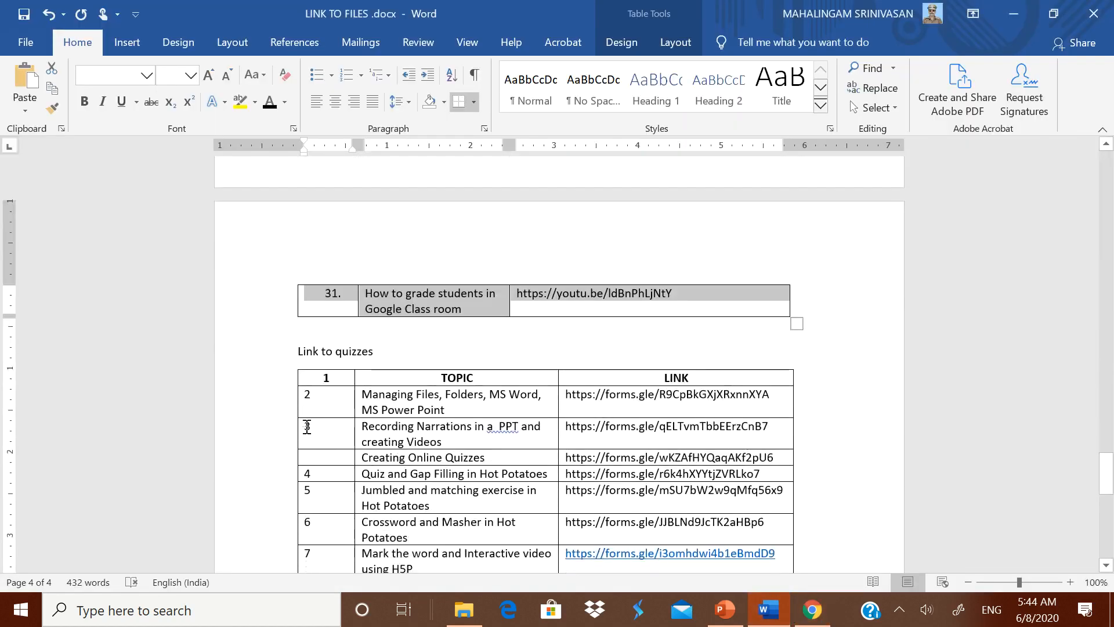
- Paste the 'Link to quizzes' heading and eight-row forms.gle quiz table below the videos table
drag(302, 361, 638, 518)
key(ctrl+c)
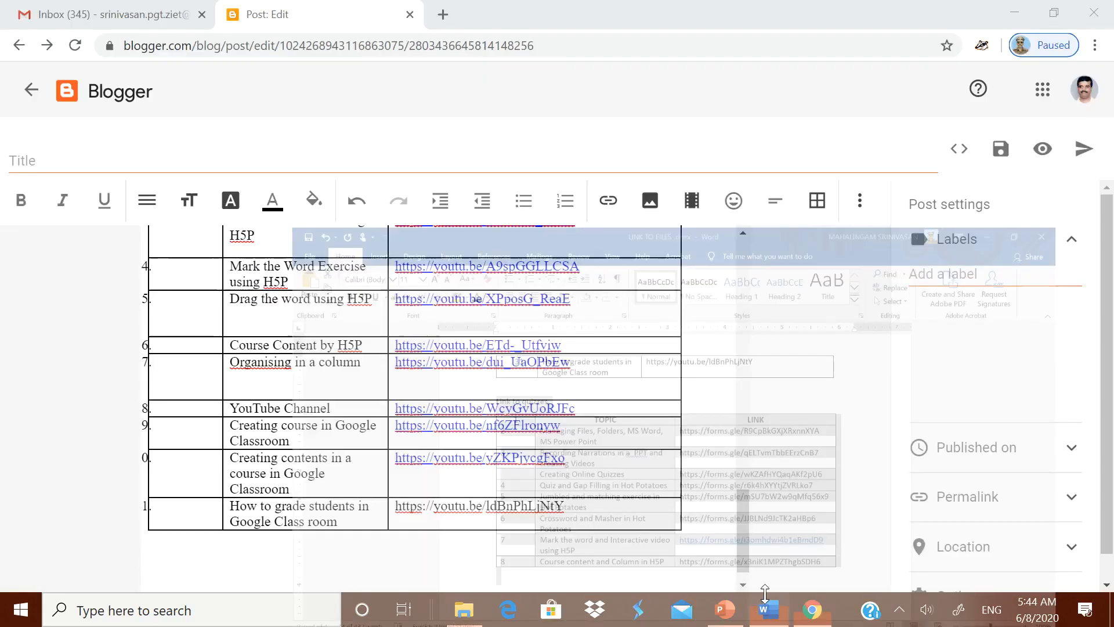
click(813, 611)
scroll(292, 515, down, 1)
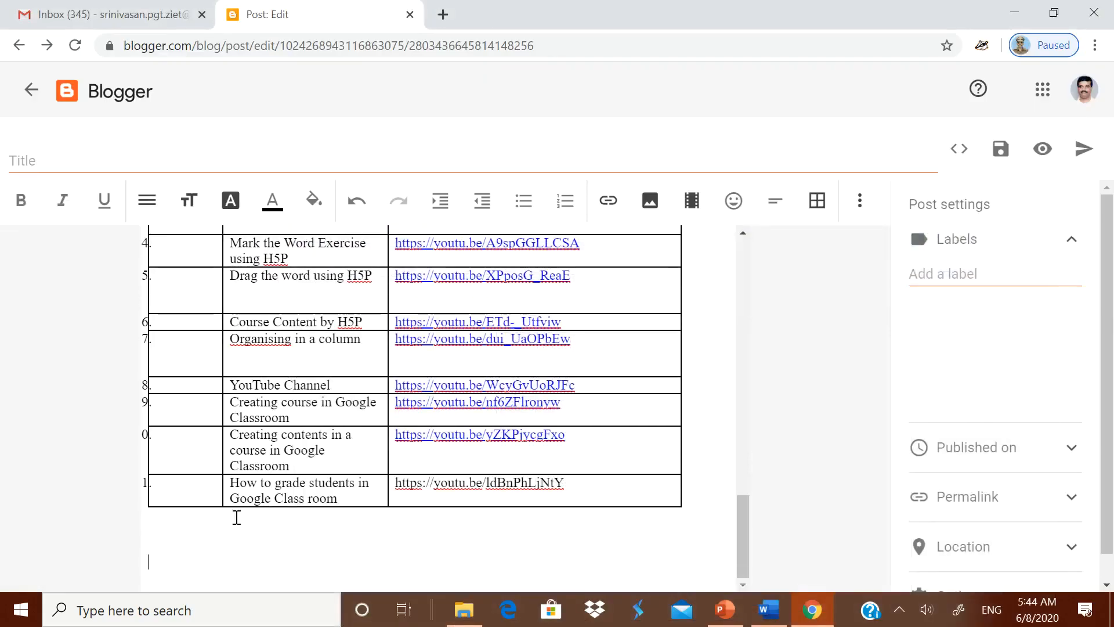
key(ctrl+v)
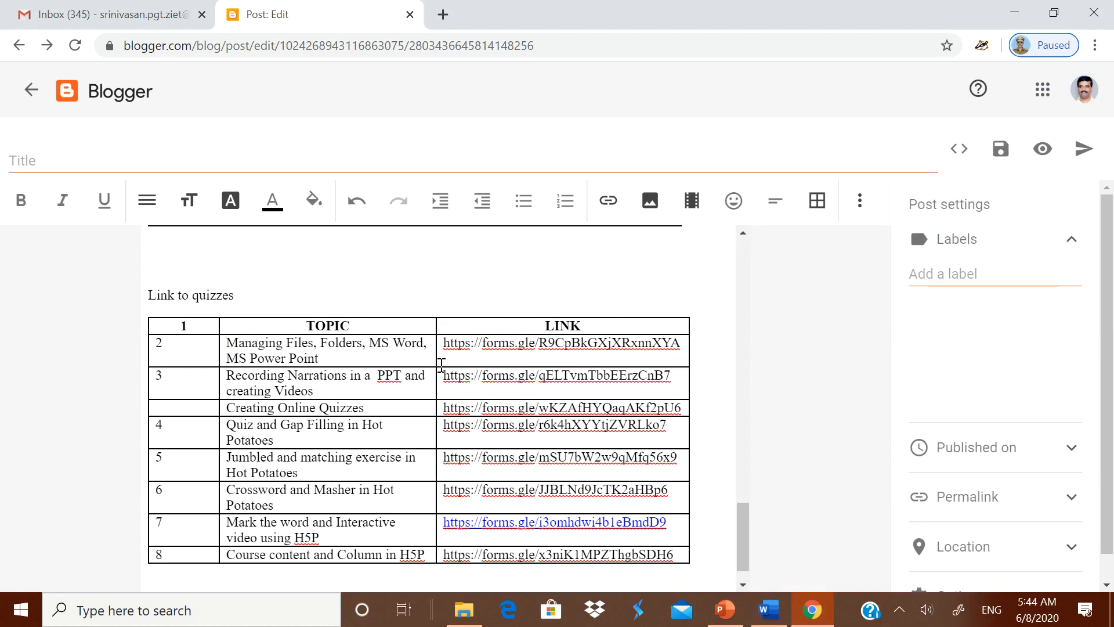
- Turn the Managing Files, Folders, MS Word, MS Power Point quiz URL into a forms.gle hyperlink
drag(445, 345, 679, 344)
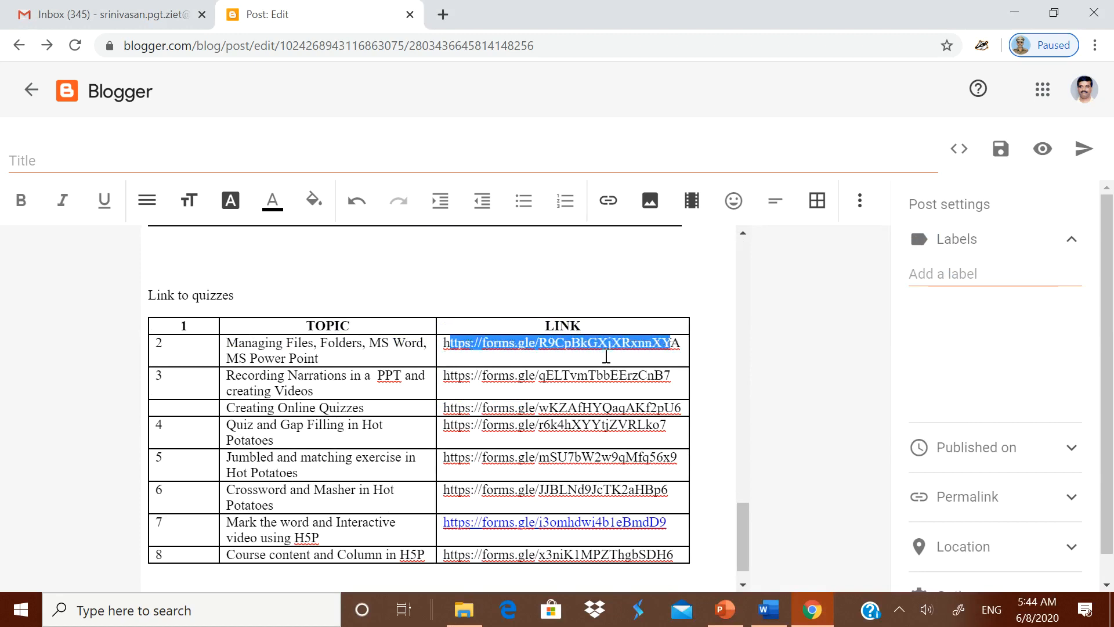
click(500, 364)
drag(445, 344, 689, 345)
key(ctrl+c)
key(Delete)
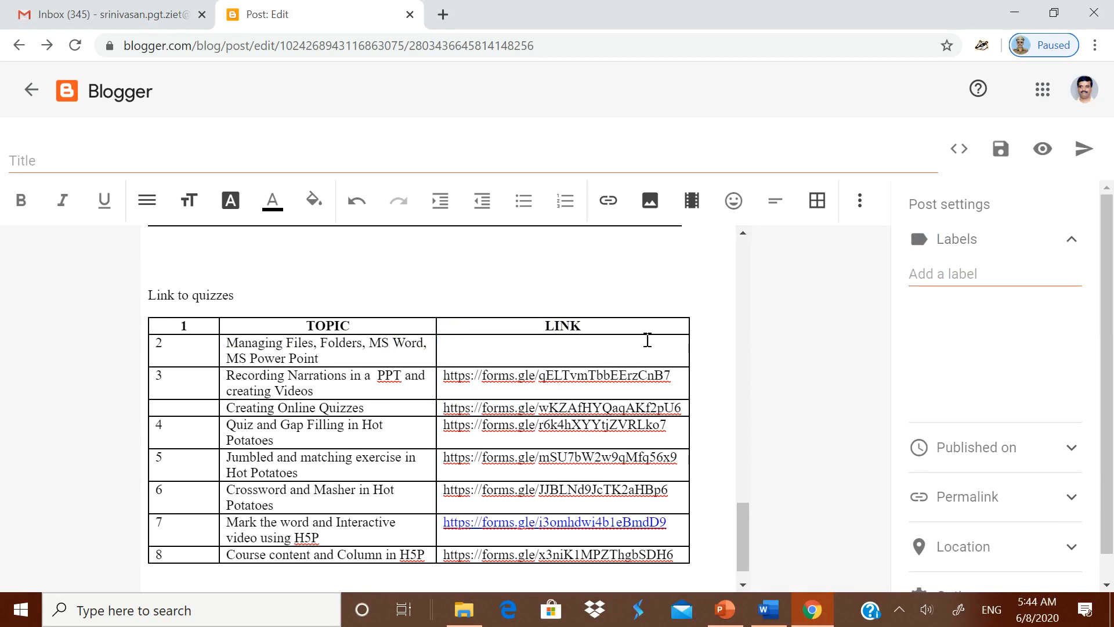
click(607, 200)
click(644, 256)
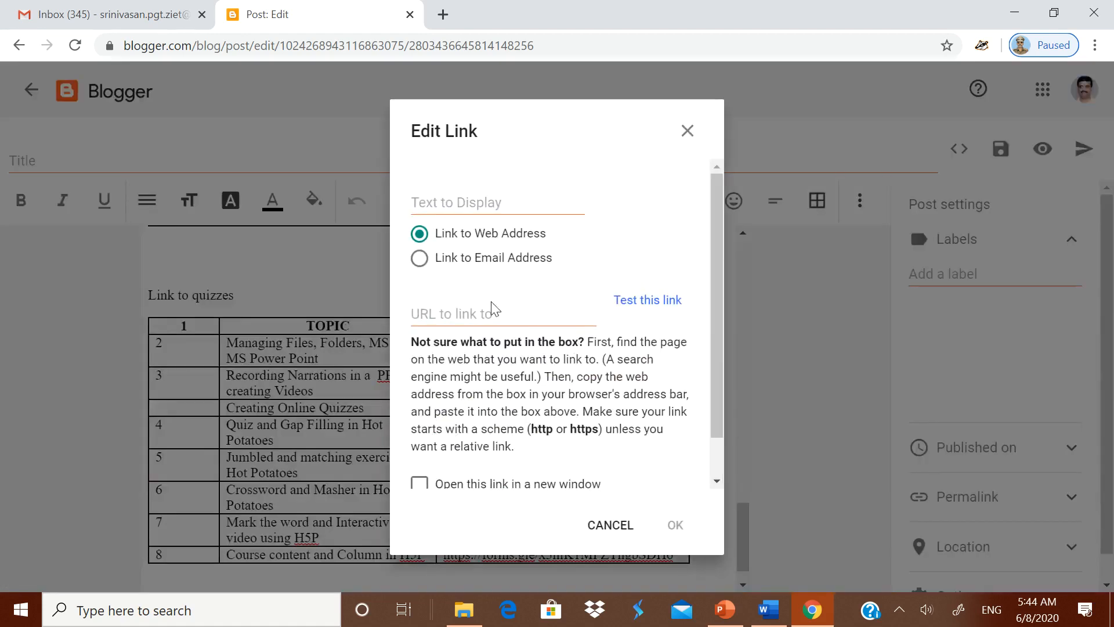
click(449, 311)
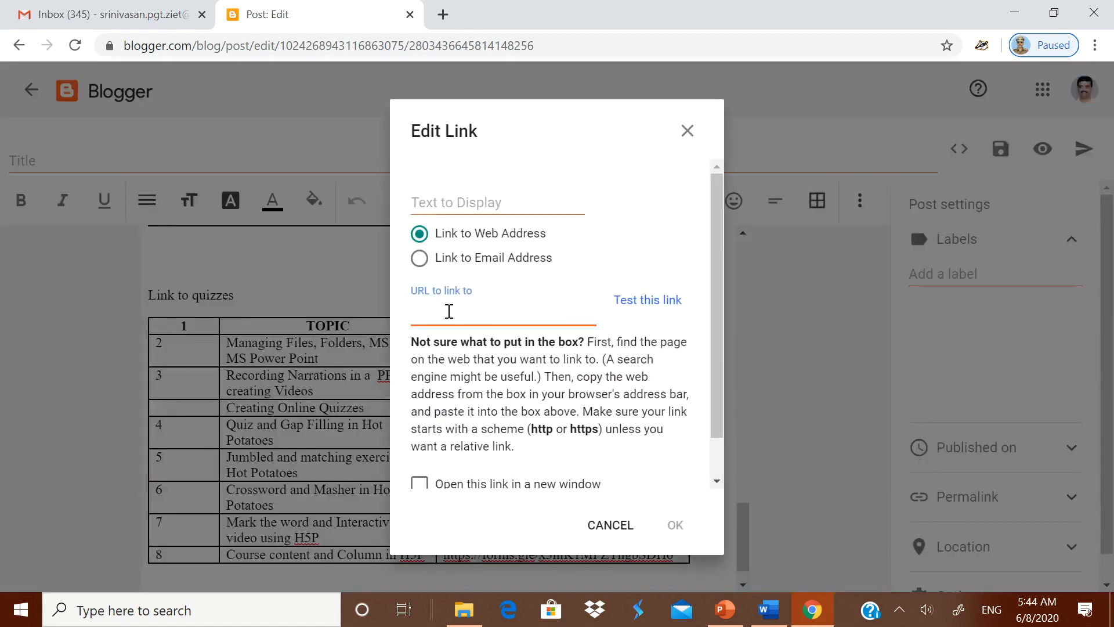
key(ctrl+v)
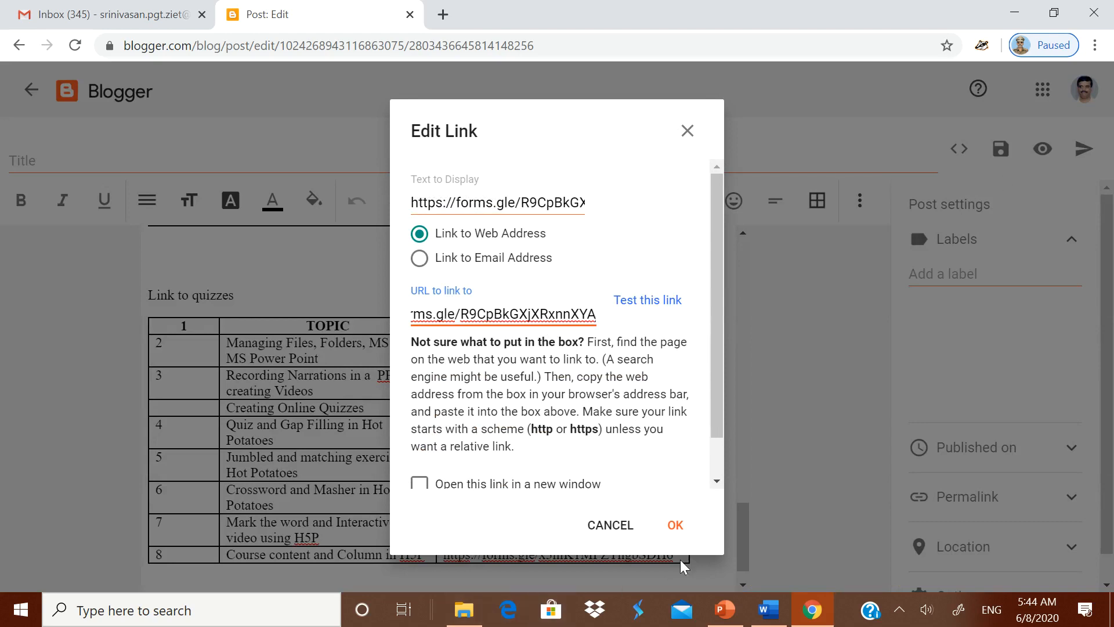
click(676, 524)
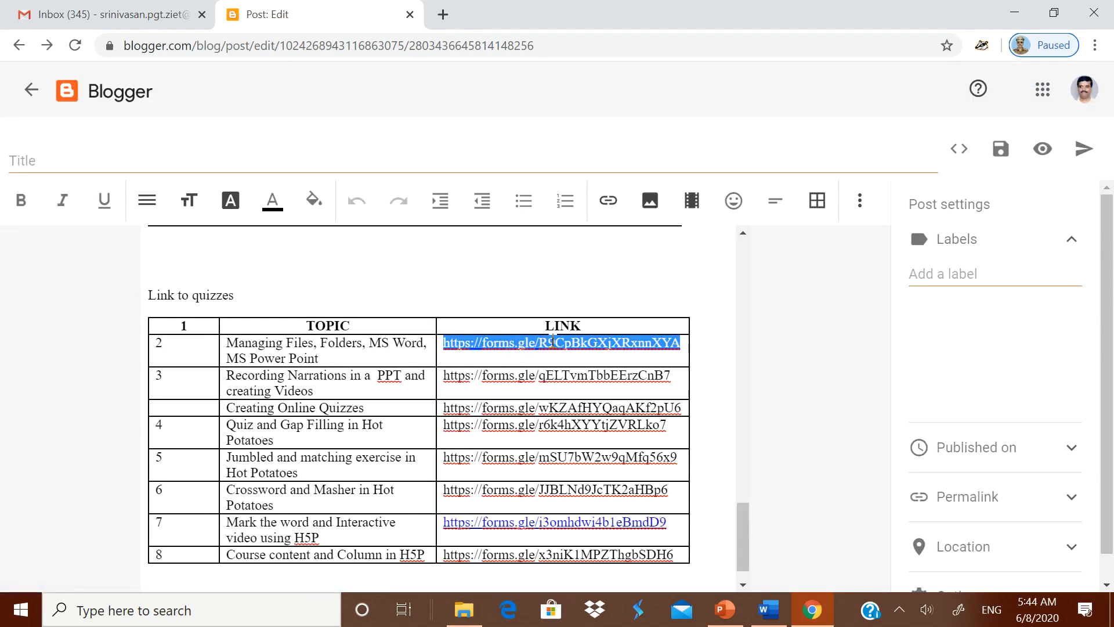
click(555, 343)
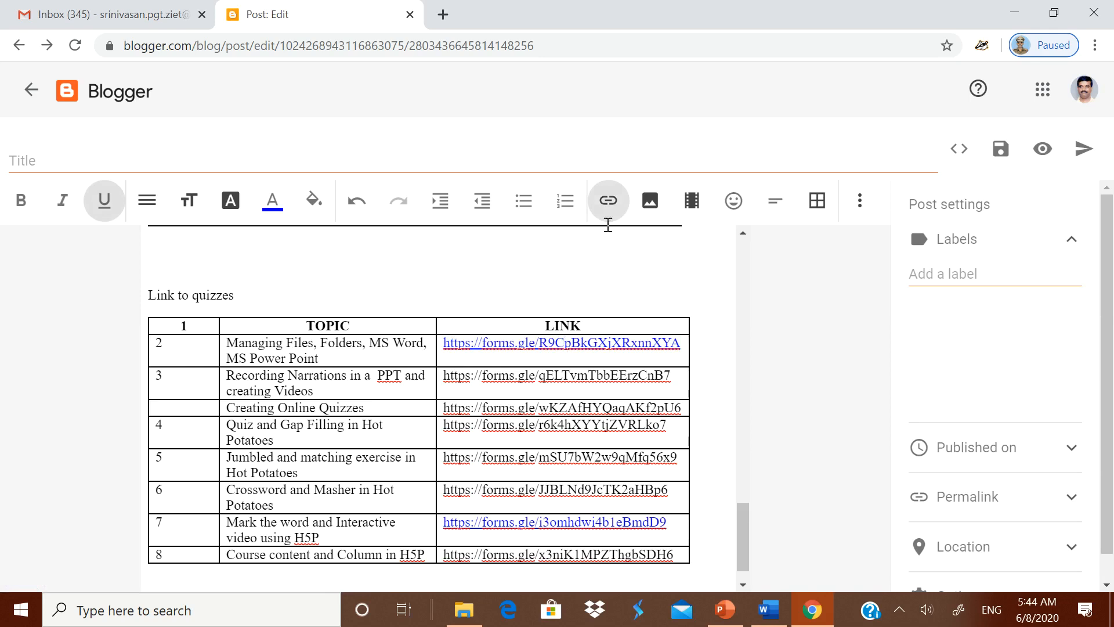
click(464, 384)
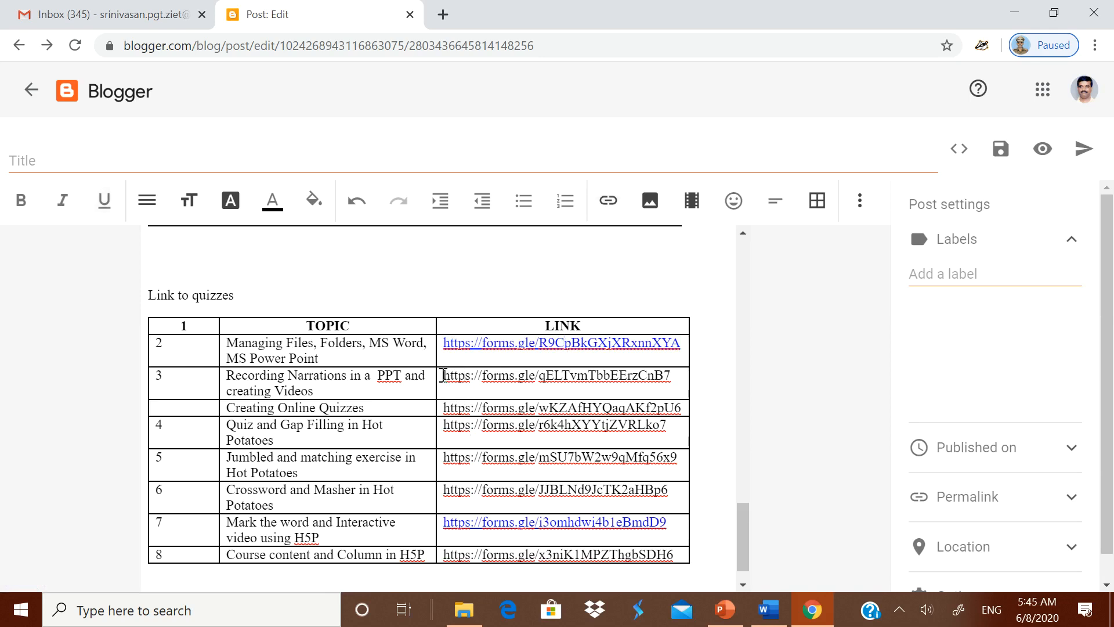
- Make the Recording Narrations quiz URL in row 3 a link that opens in a new window
drag(447, 376, 673, 378)
key(ctrl+c)
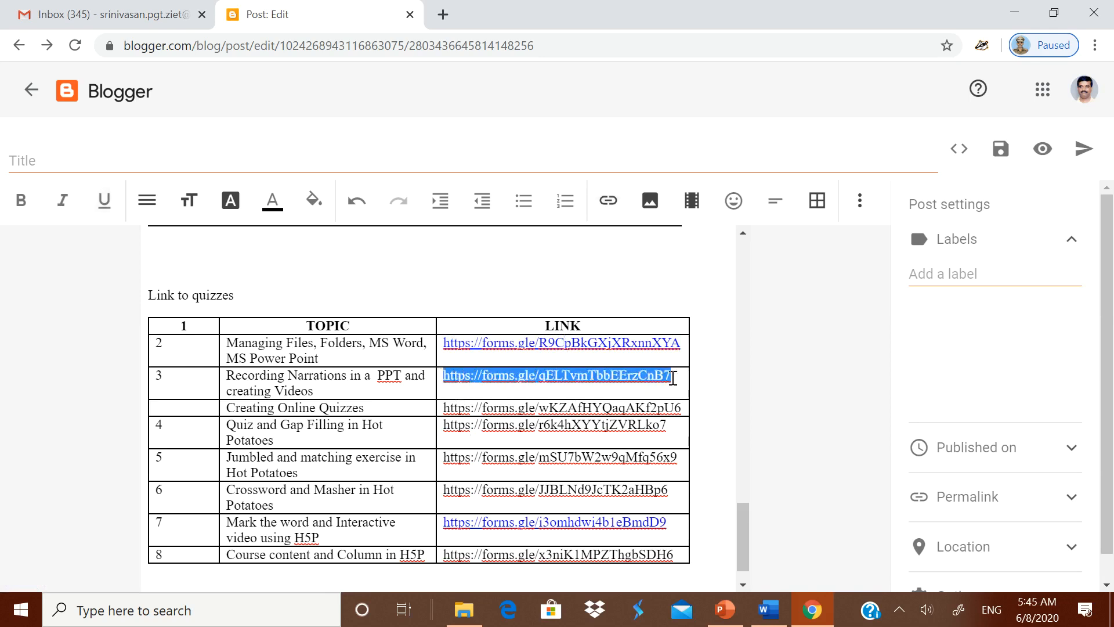
key(Delete)
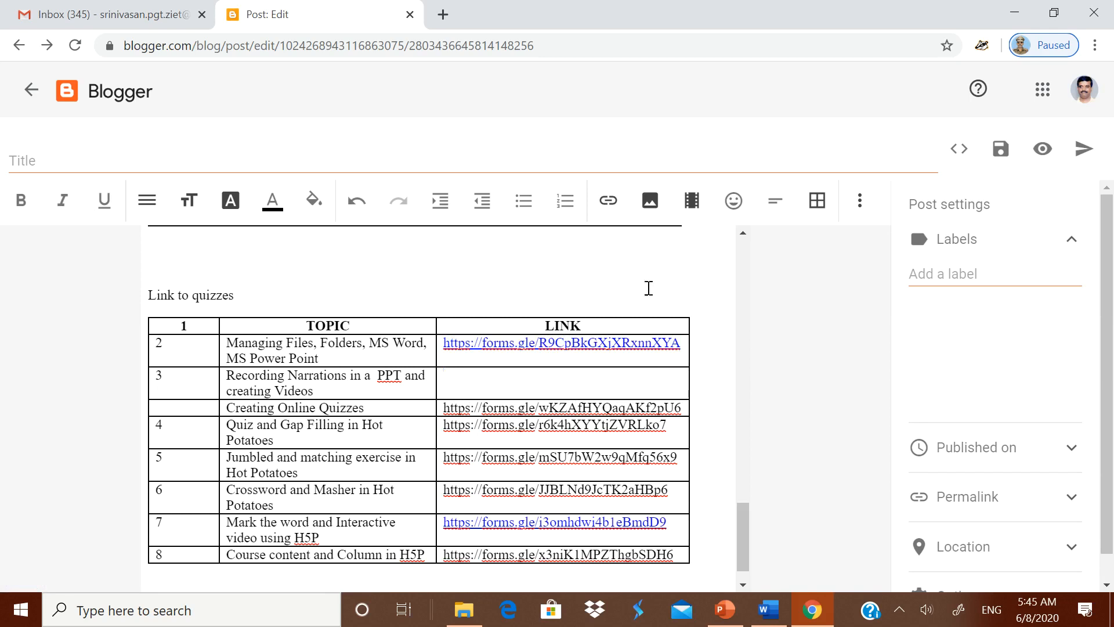
click(608, 200)
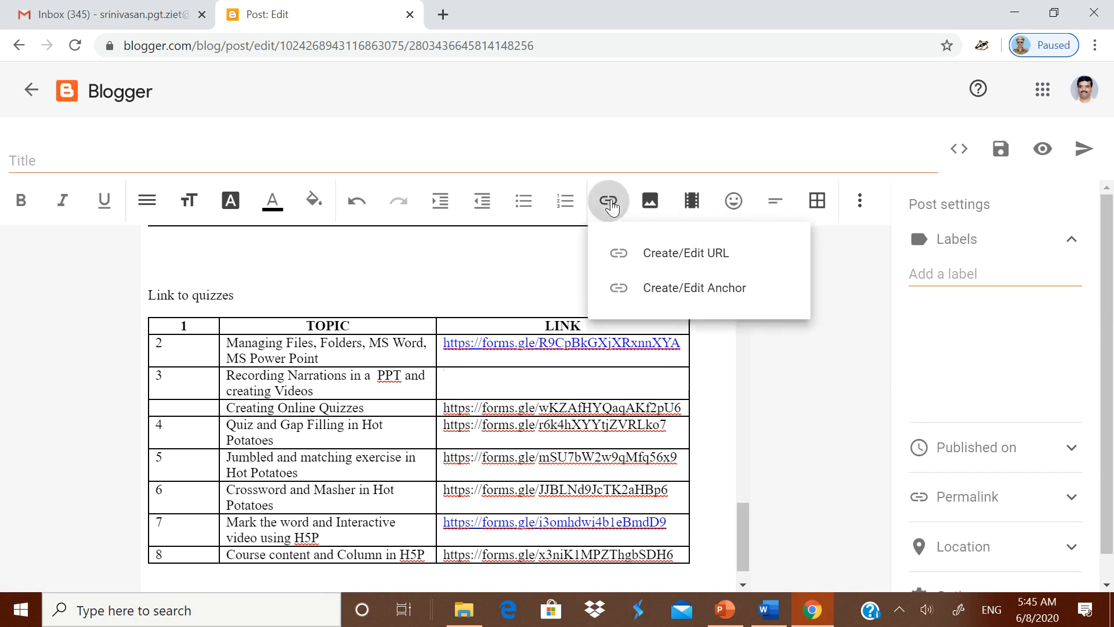
click(615, 269)
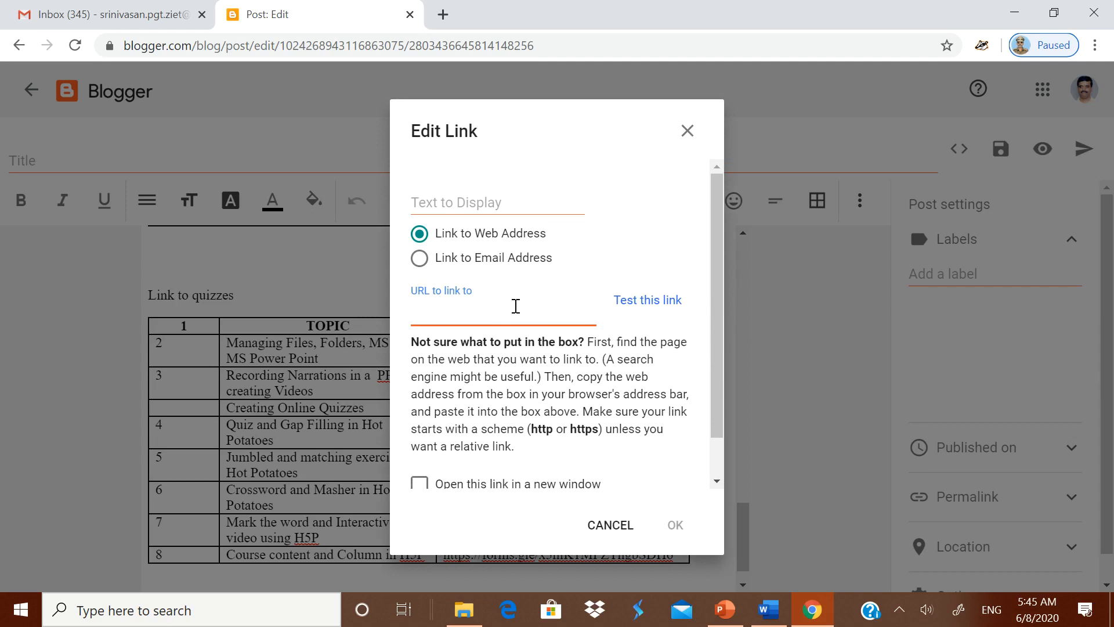
key(ctrl+v)
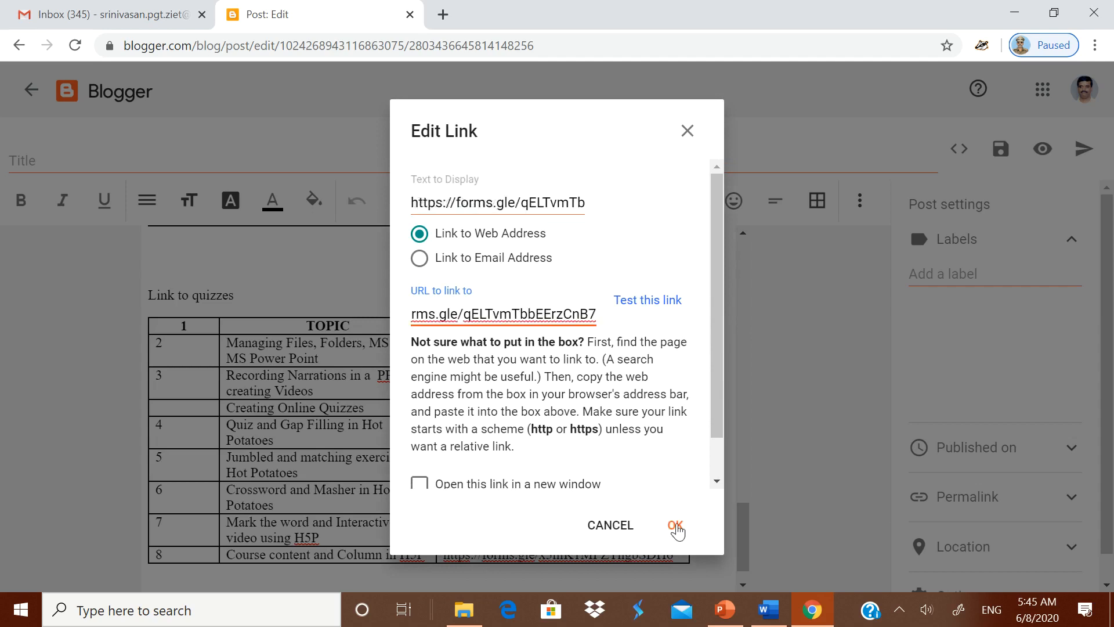
click(423, 486)
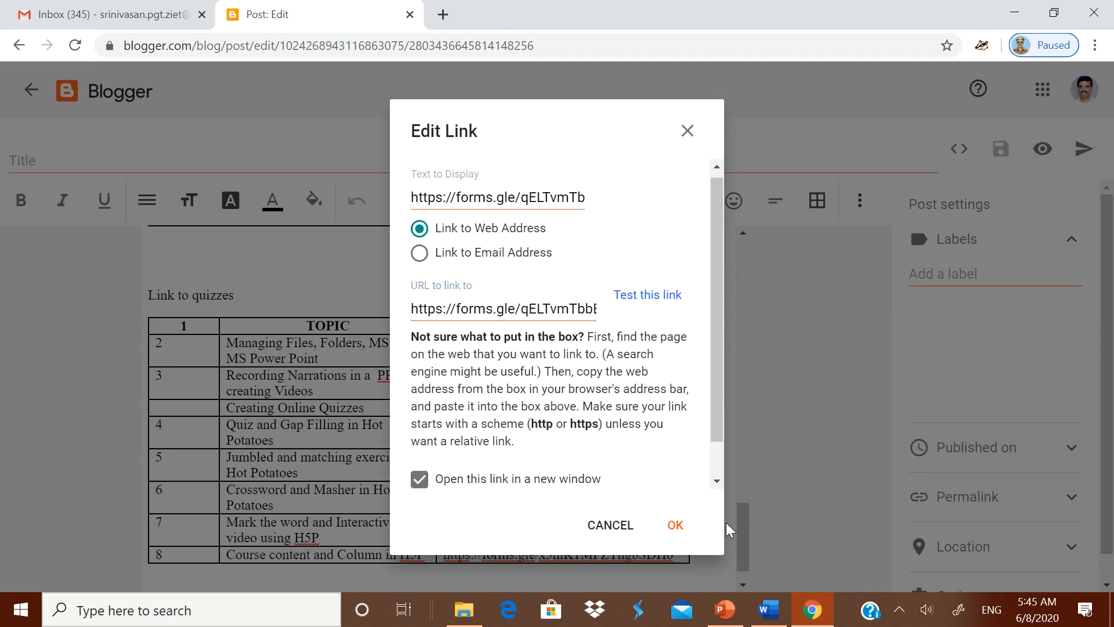
click(677, 525)
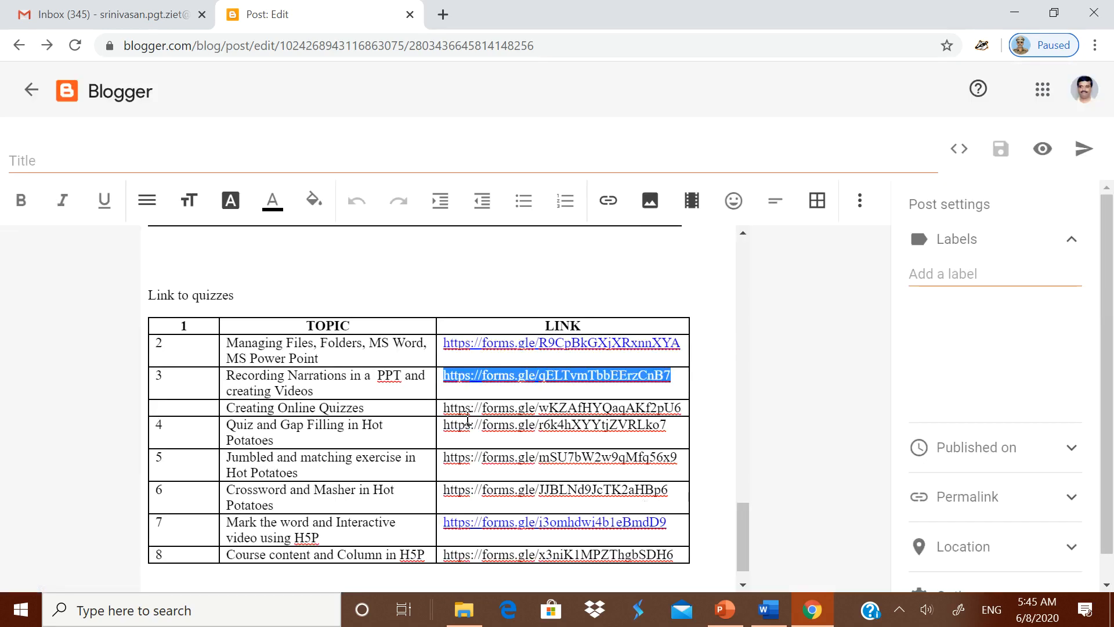
- Make the Creating Online Quizzes form address a link that opens in a new window
drag(443, 408, 681, 412)
key(ctrl+c)
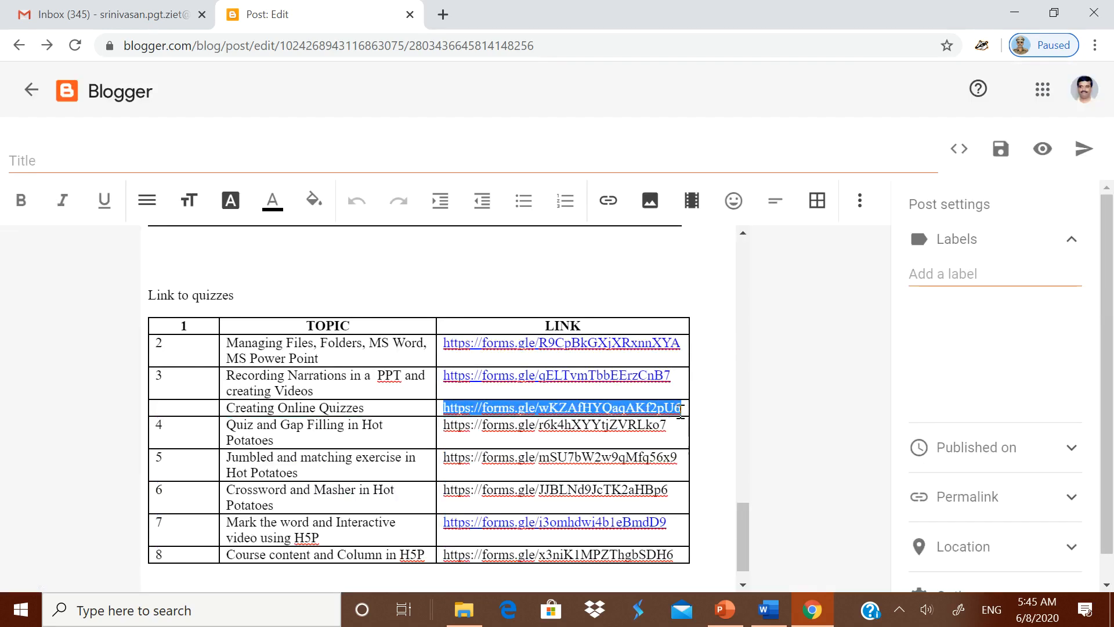
key(BackSpace)
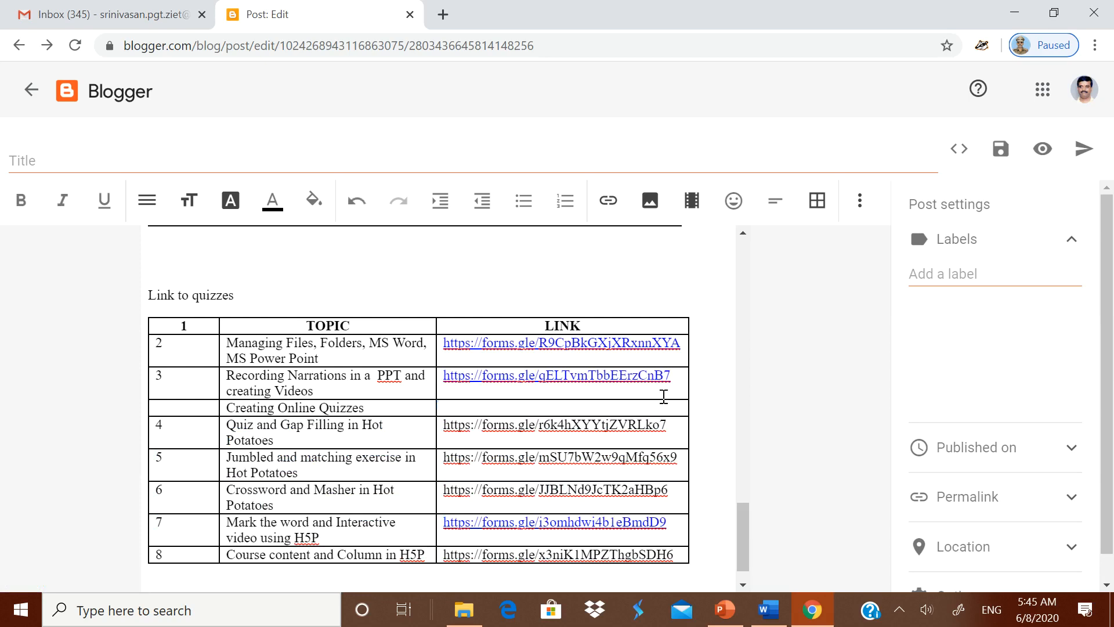
click(608, 200)
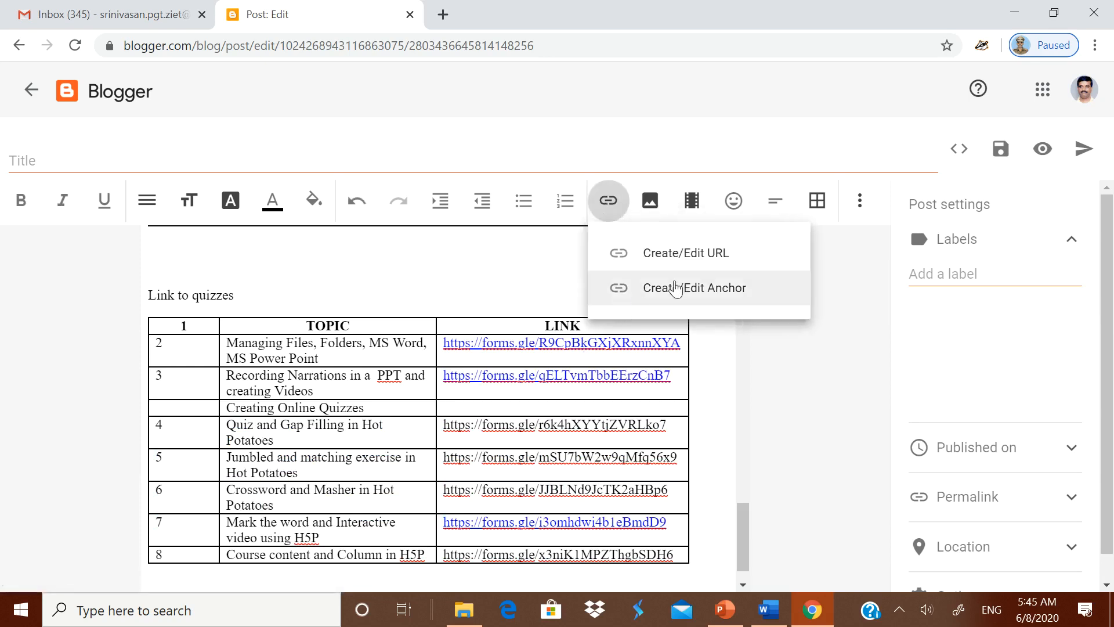
click(679, 255)
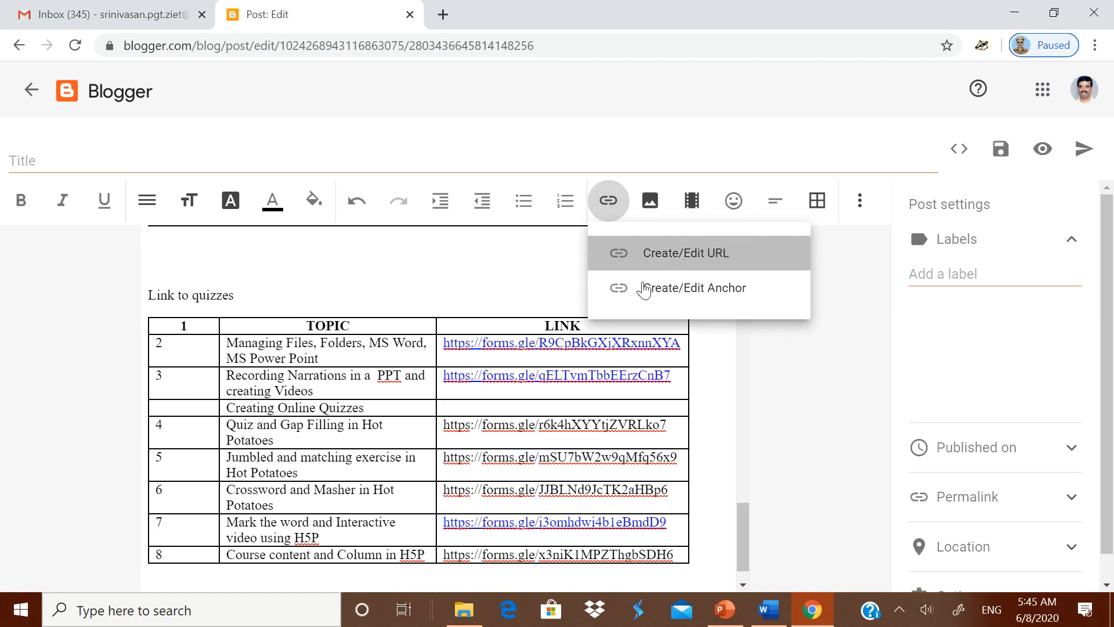
click(462, 313)
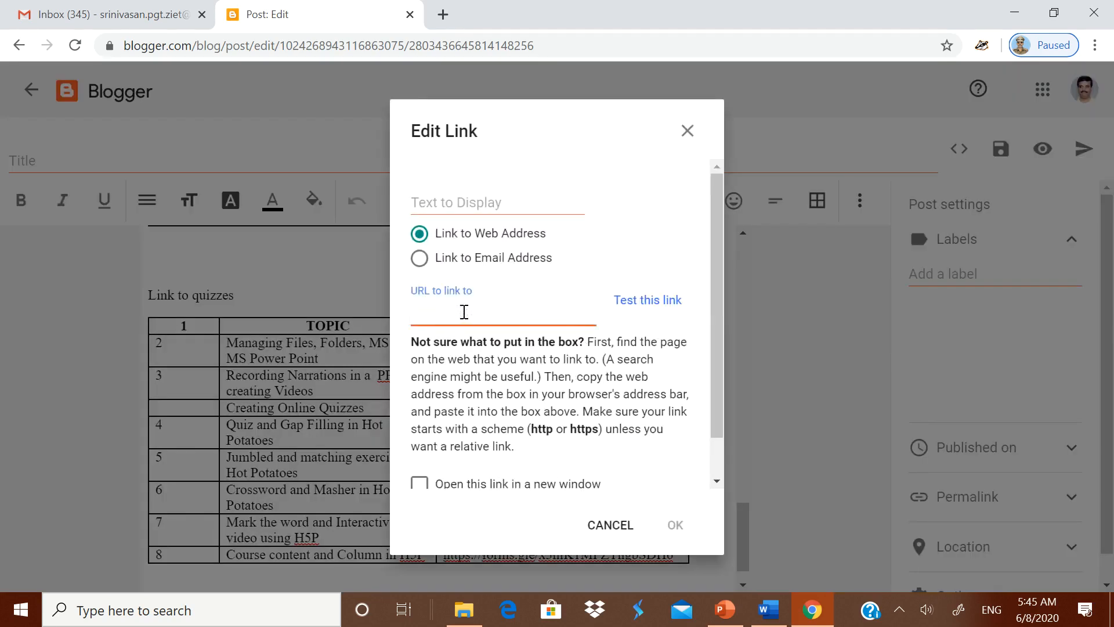
key(ctrl+v)
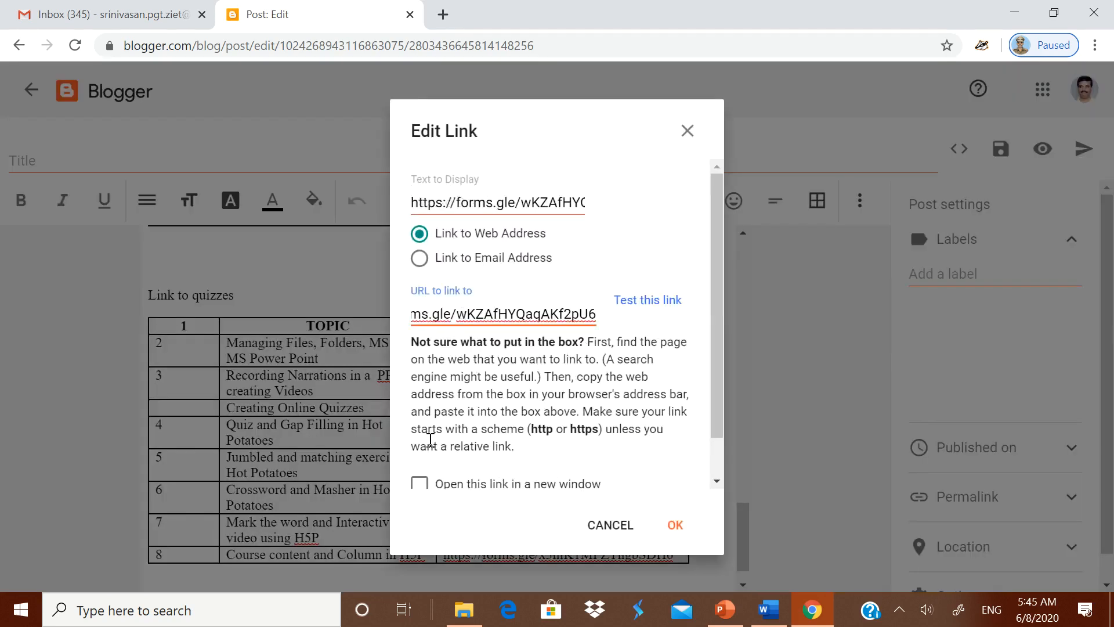
click(419, 484)
click(674, 525)
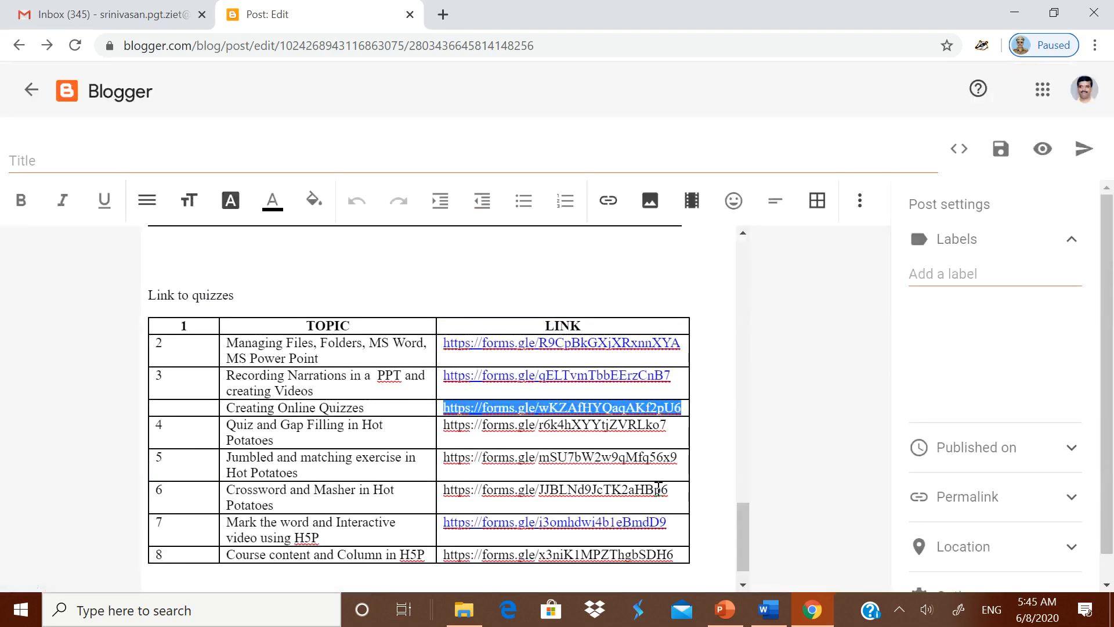
click(669, 434)
- Make the Quiz and Gap Filling form address a link that opens in a new window
drag(446, 427, 679, 430)
key(ctrl+c)
key(Delete)
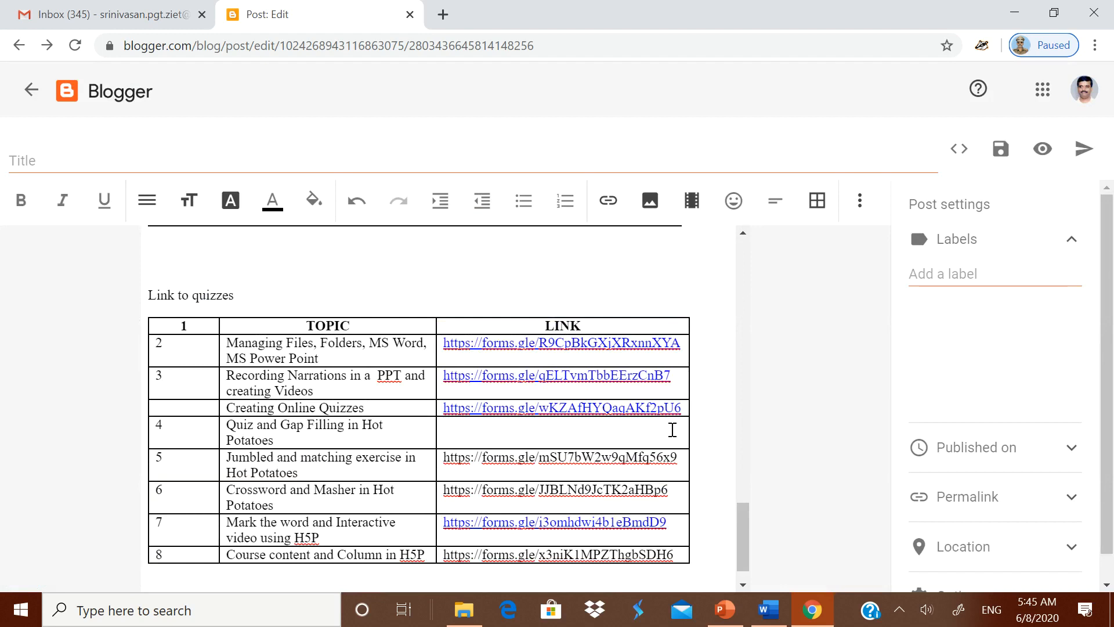
click(607, 202)
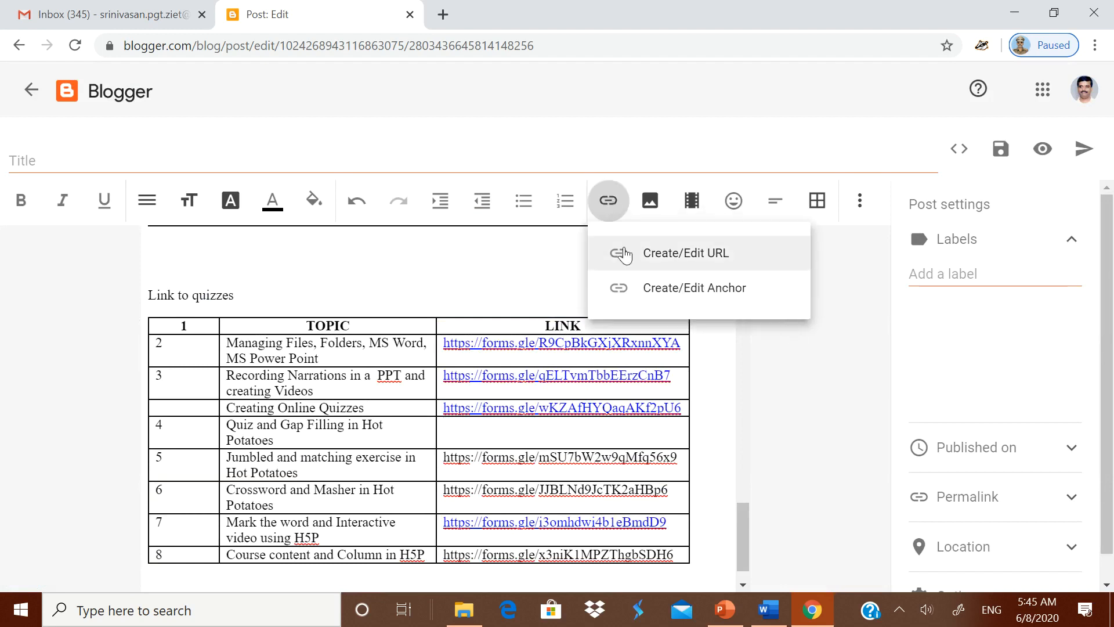
click(636, 259)
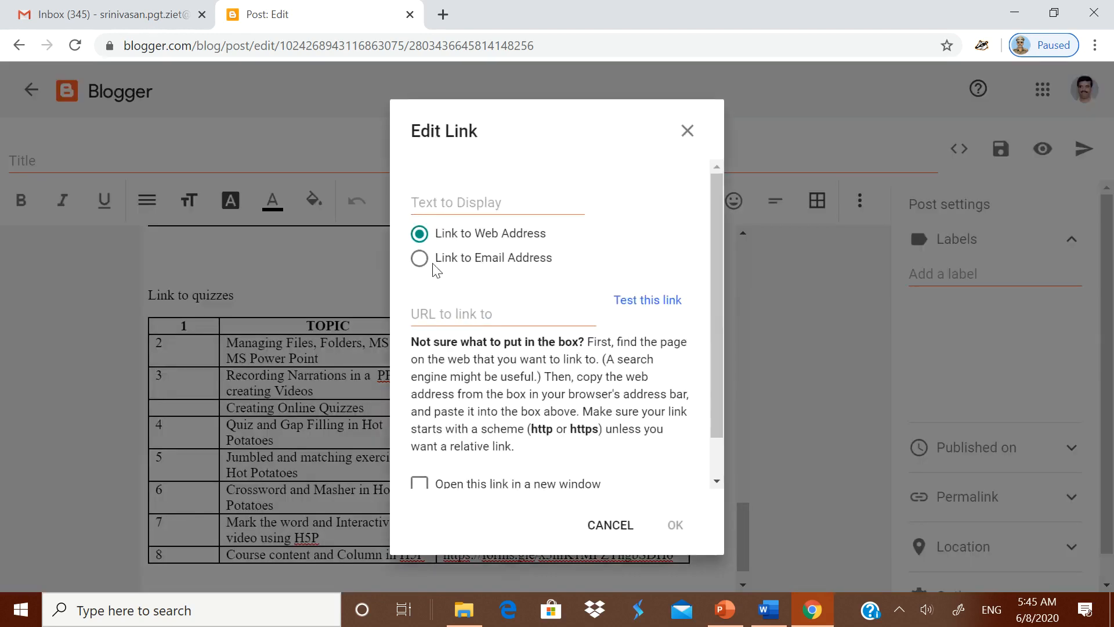
click(419, 485)
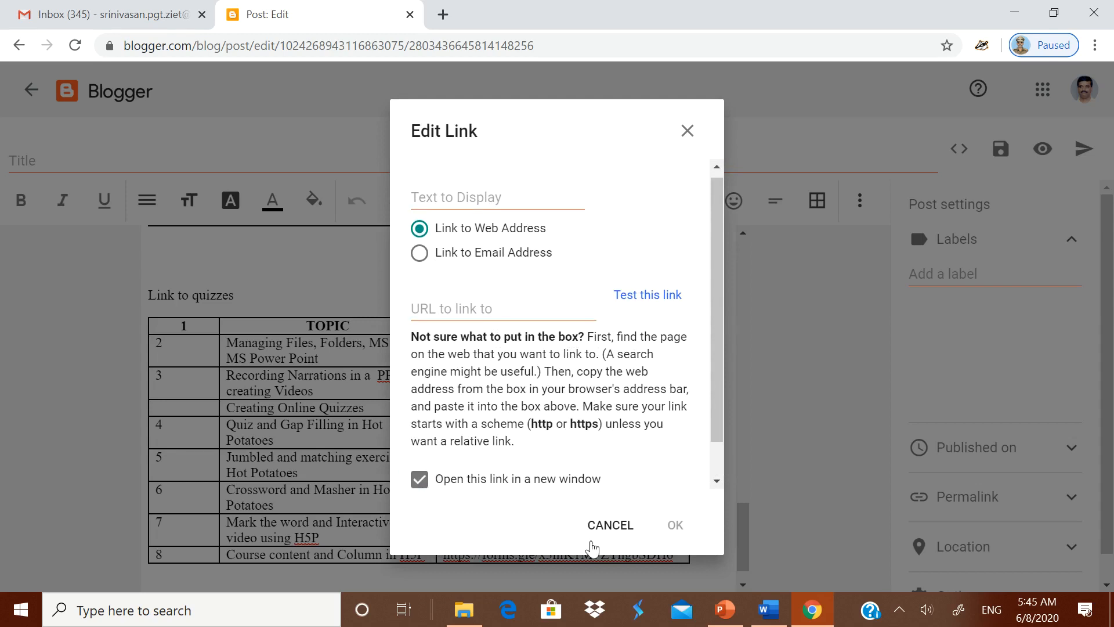
click(483, 315)
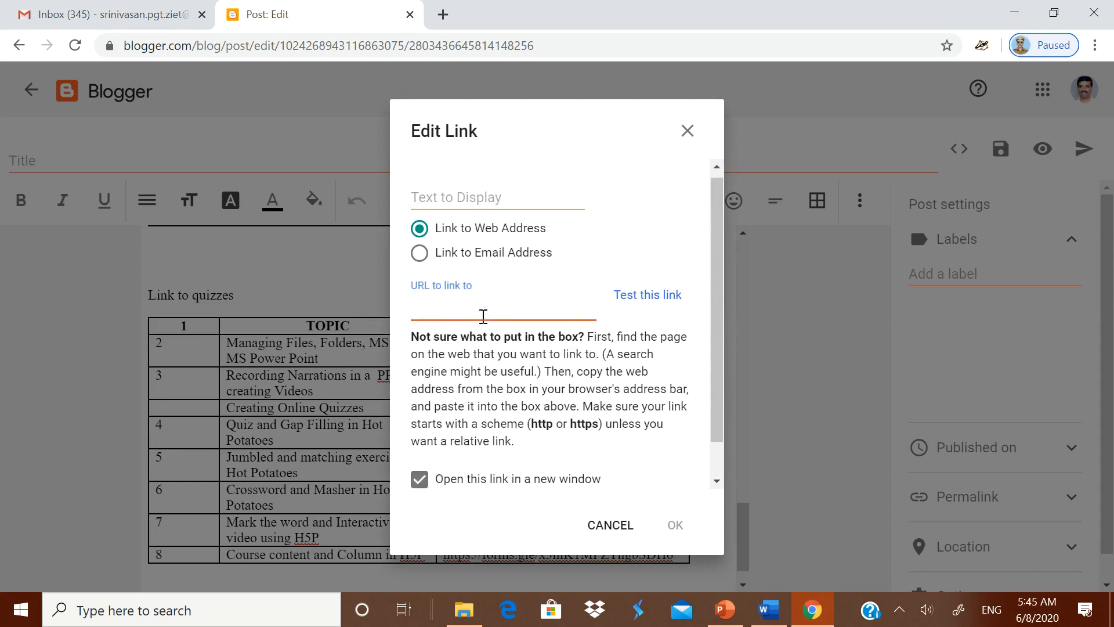
key(ctrl+v)
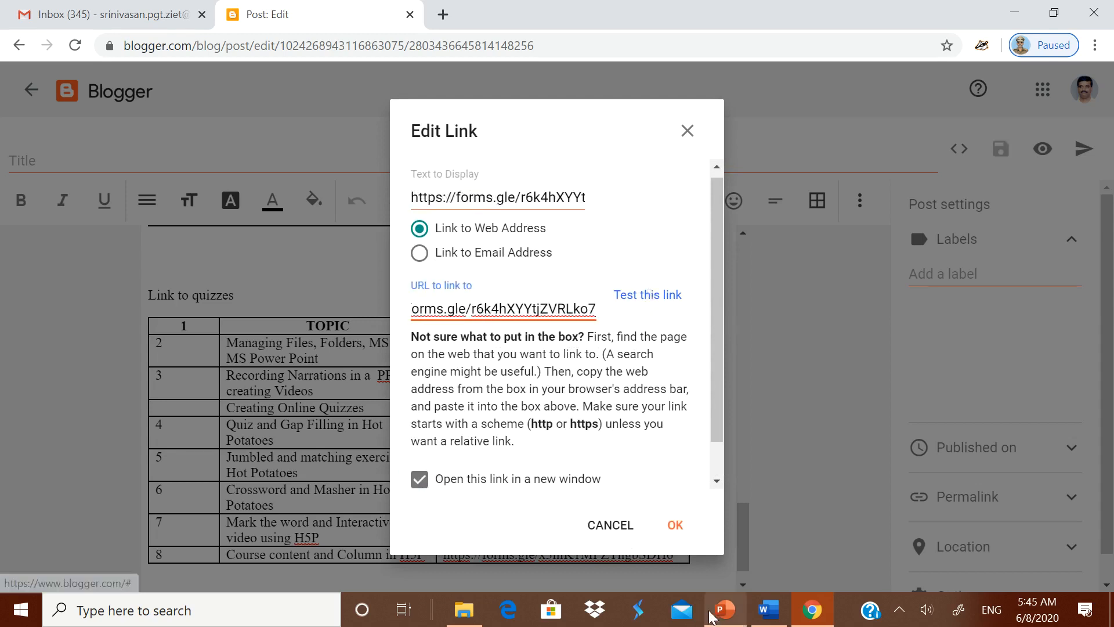
click(671, 536)
- Make the Jumbled and matching exercise form address a new-window link
scroll(557, 468, down, 1)
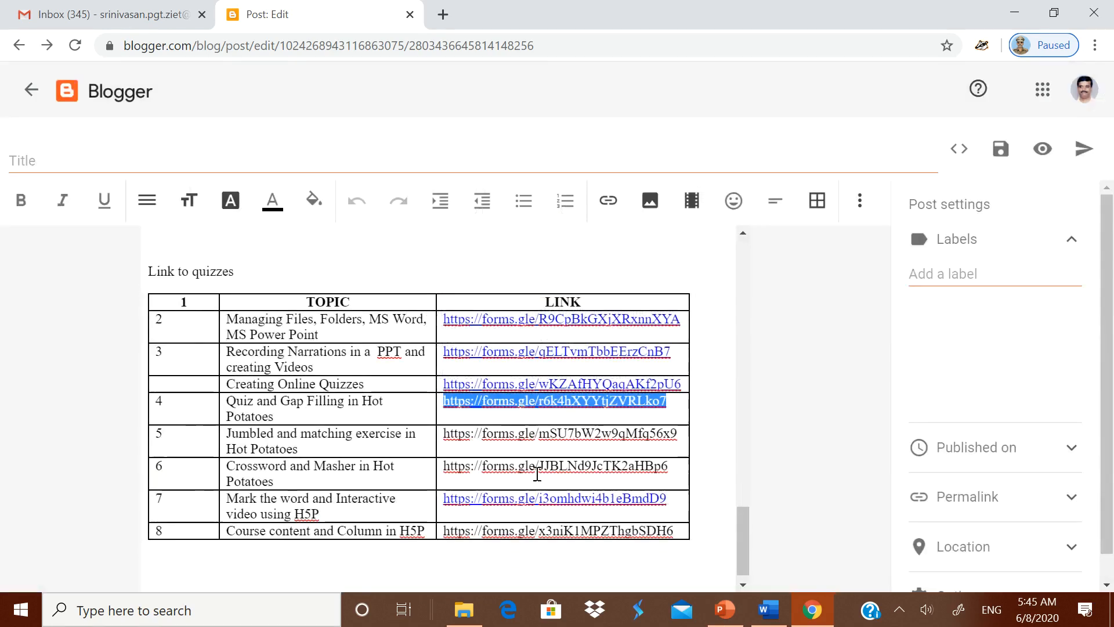
drag(448, 422, 677, 429)
key(ctrl+c)
key(BackSpace)
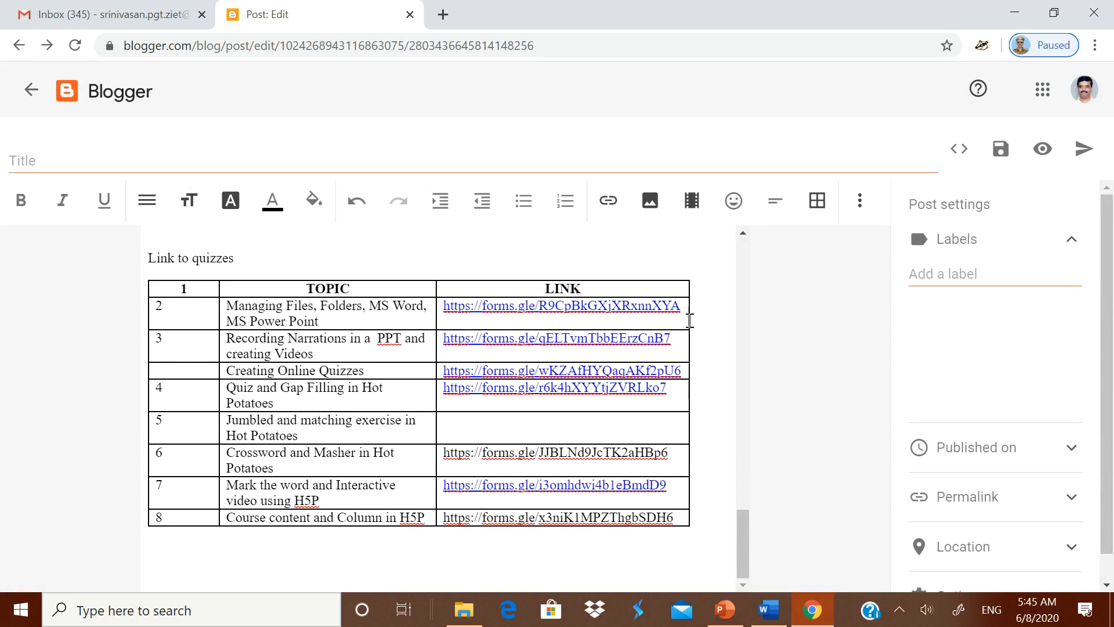
click(608, 200)
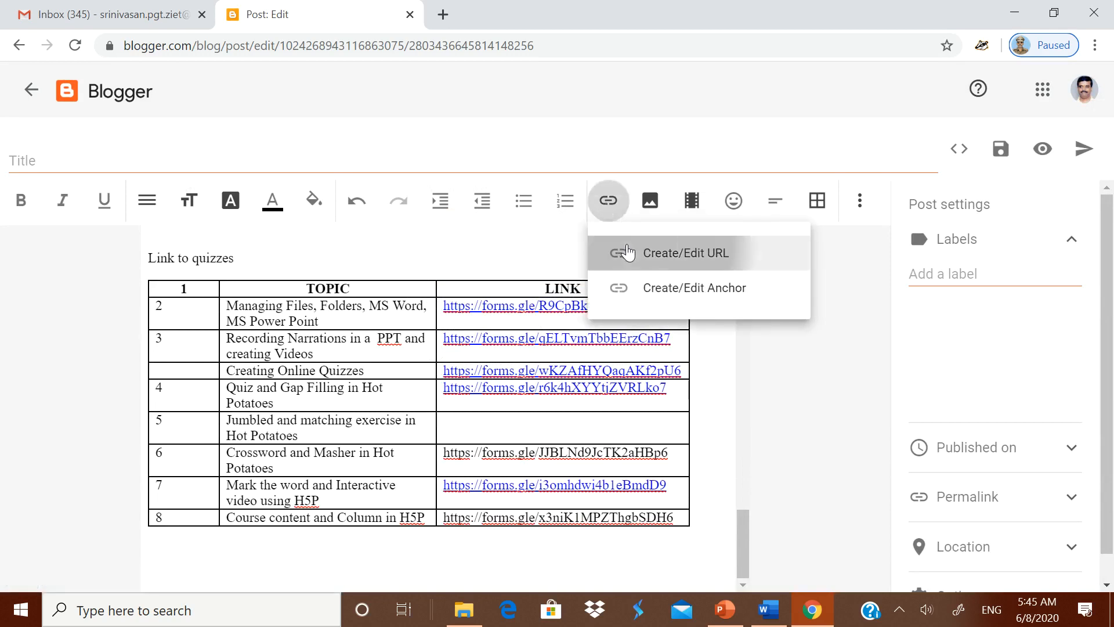
click(628, 254)
click(457, 314)
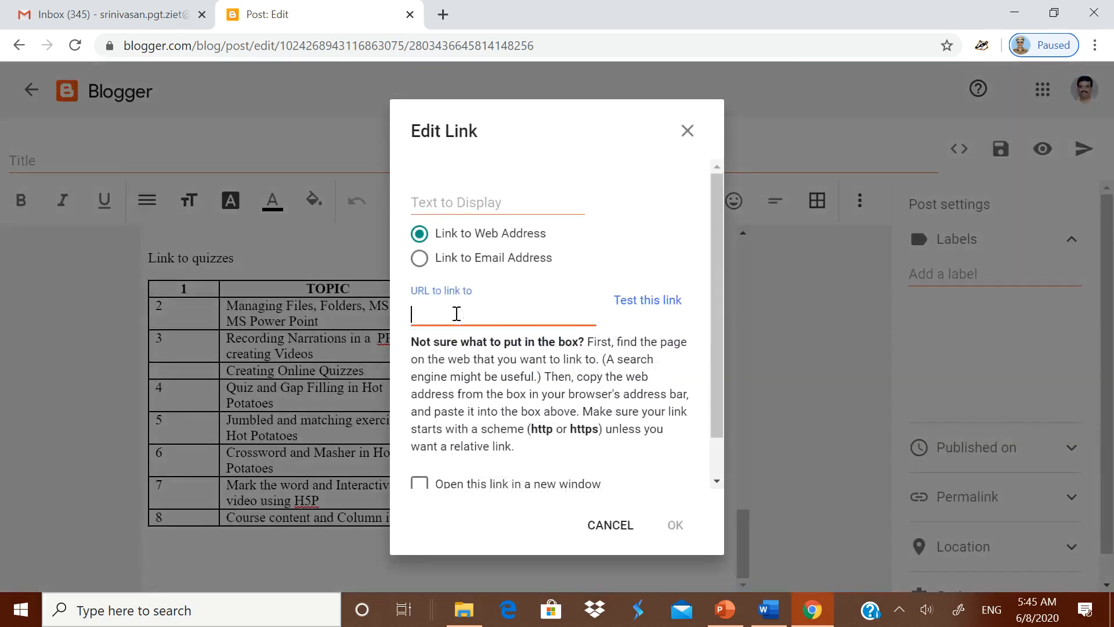
key(ctrl+v)
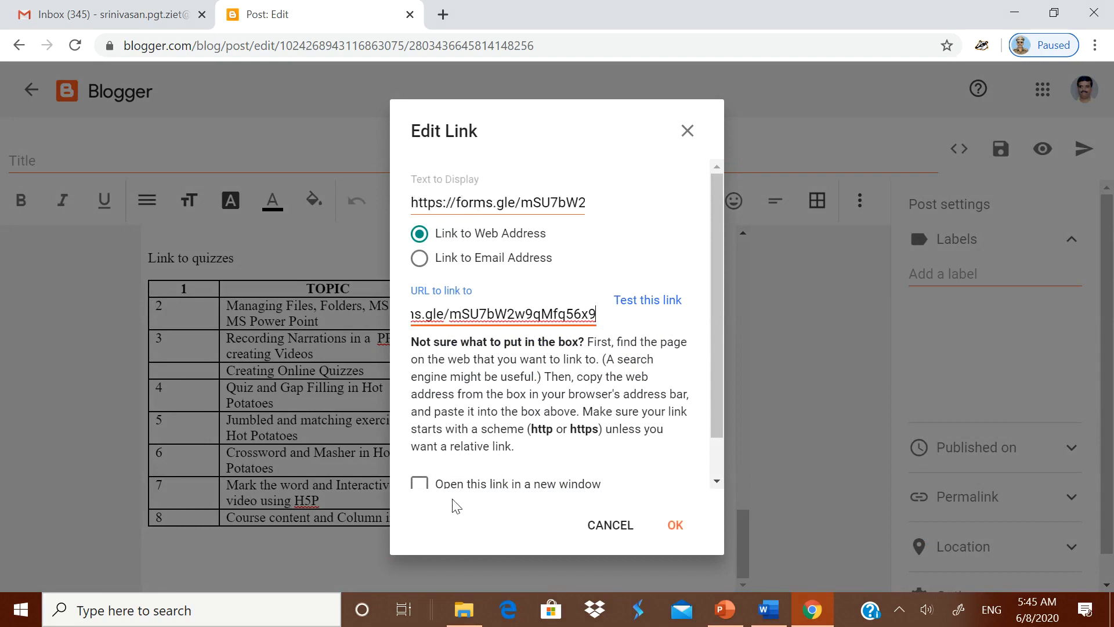
click(418, 483)
click(677, 526)
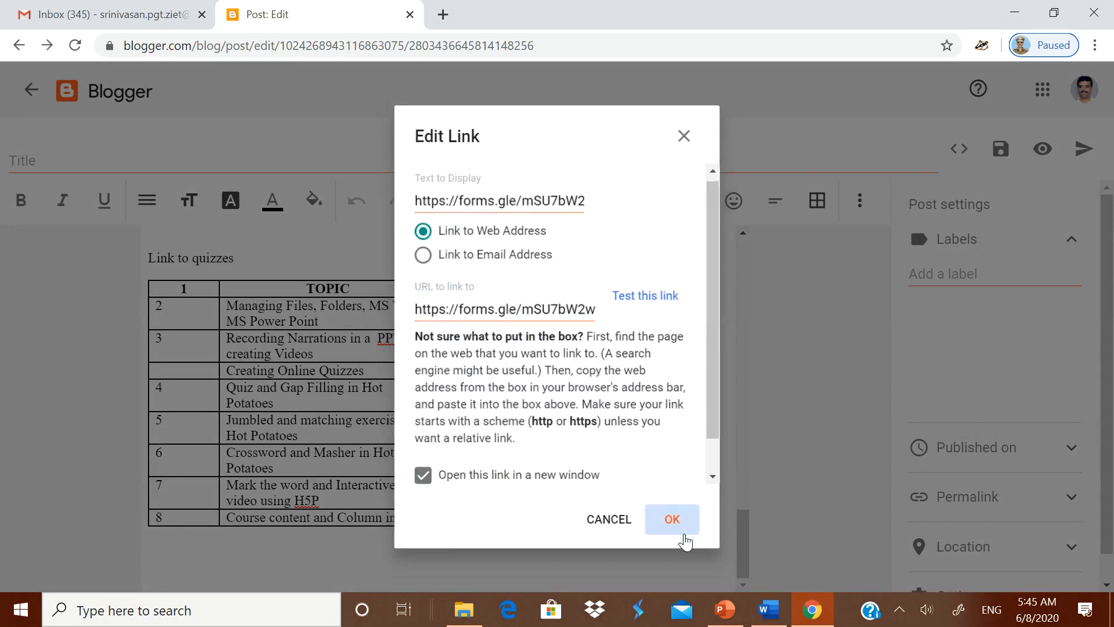
- Make the Crossword and Masher form address a new-window link
drag(446, 458, 659, 456)
key(ctrl+x)
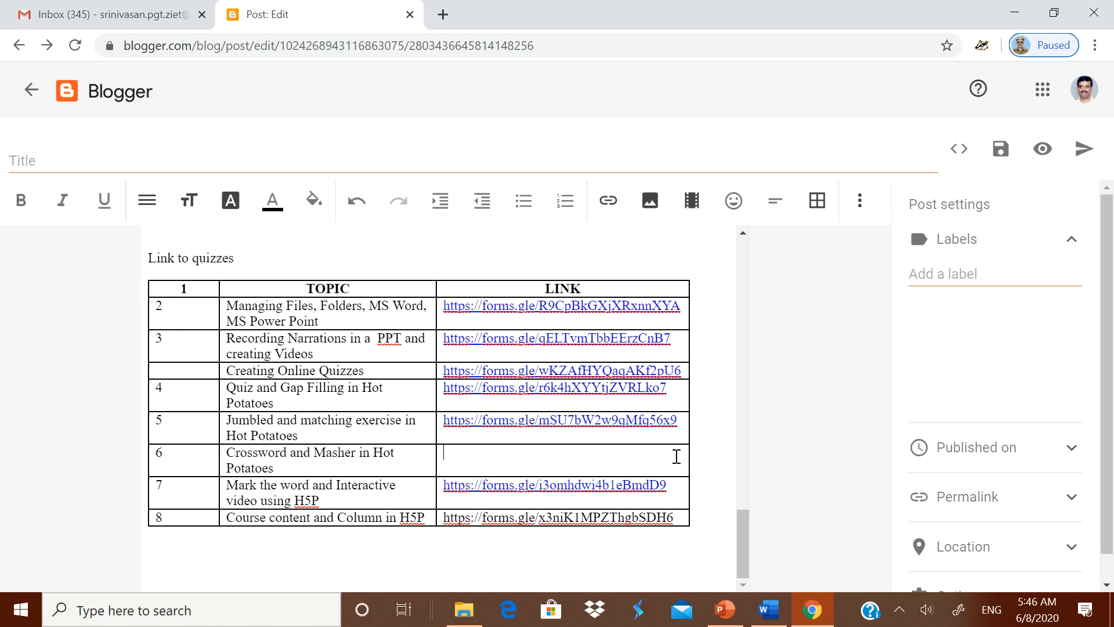
click(608, 201)
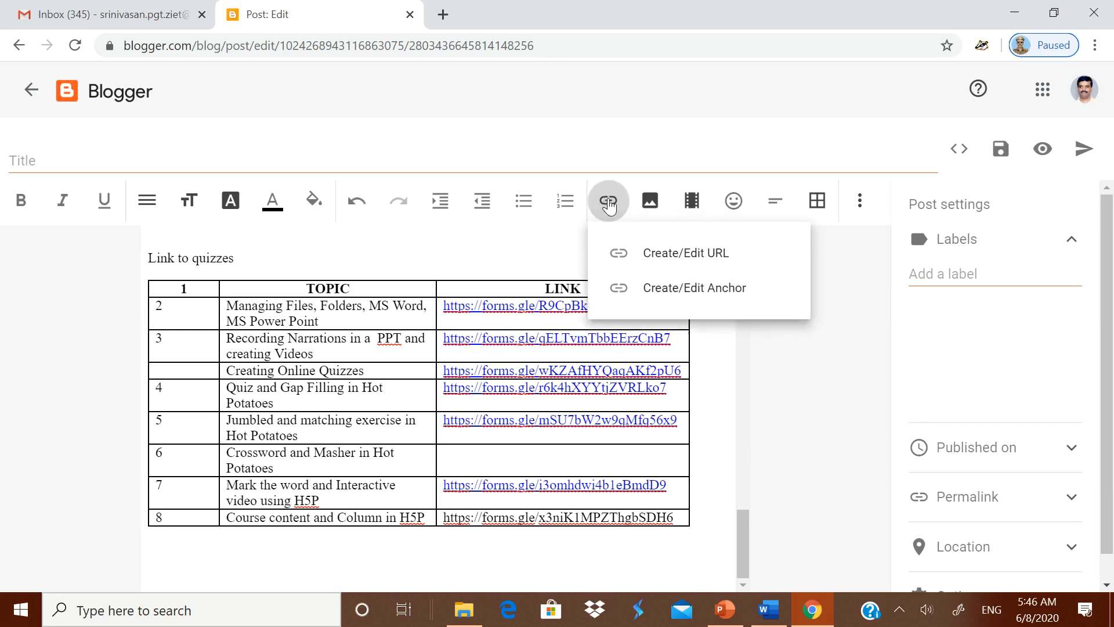
click(635, 258)
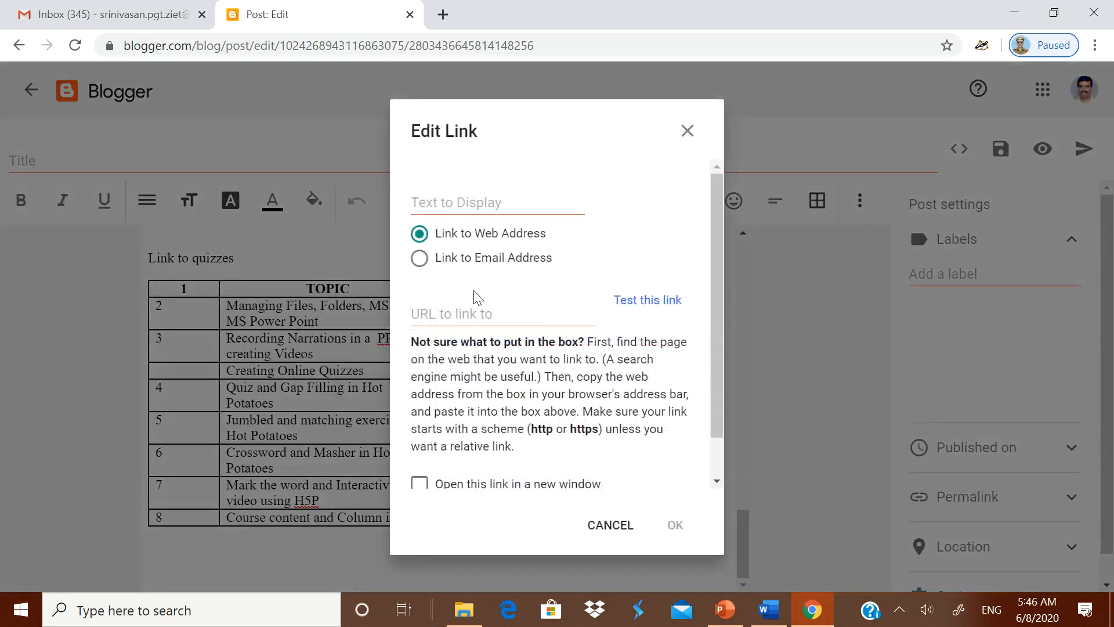
click(421, 485)
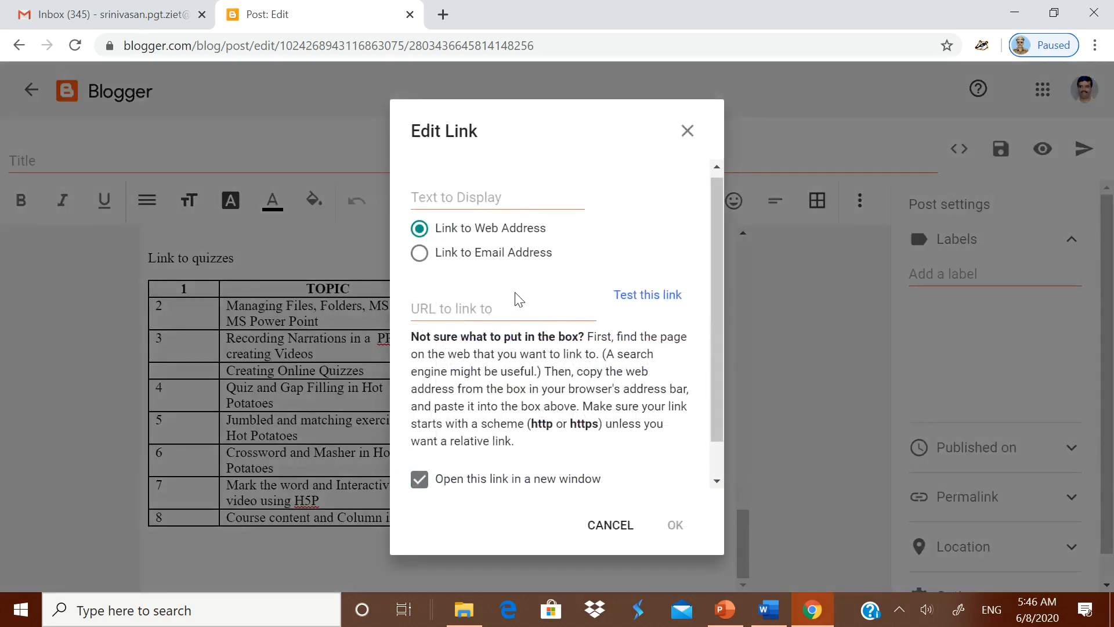
click(510, 305)
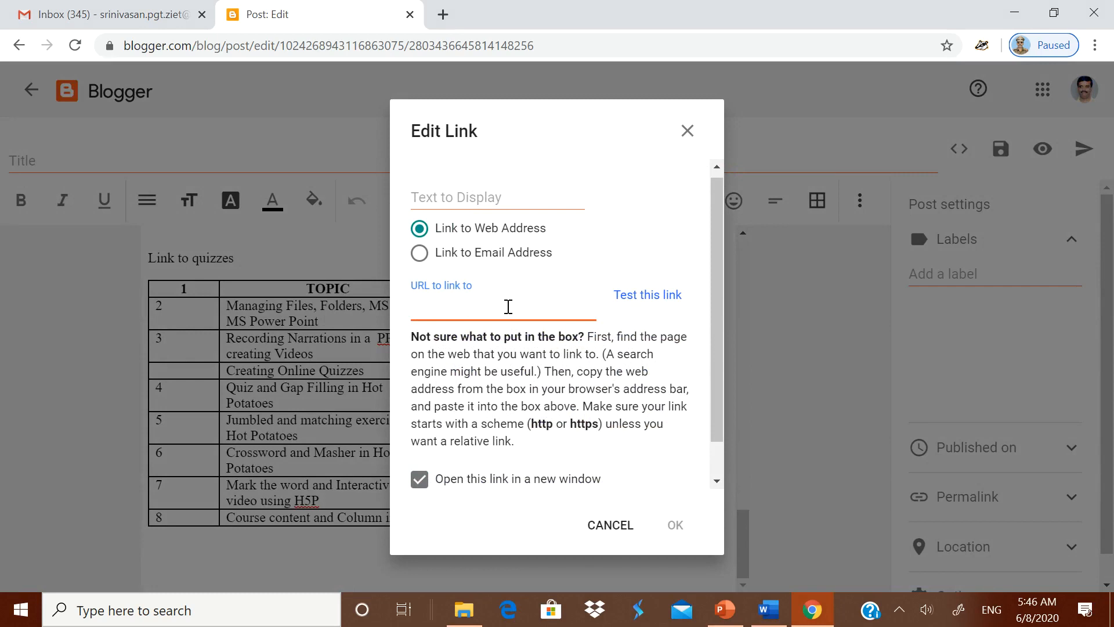
key(ctrl+v)
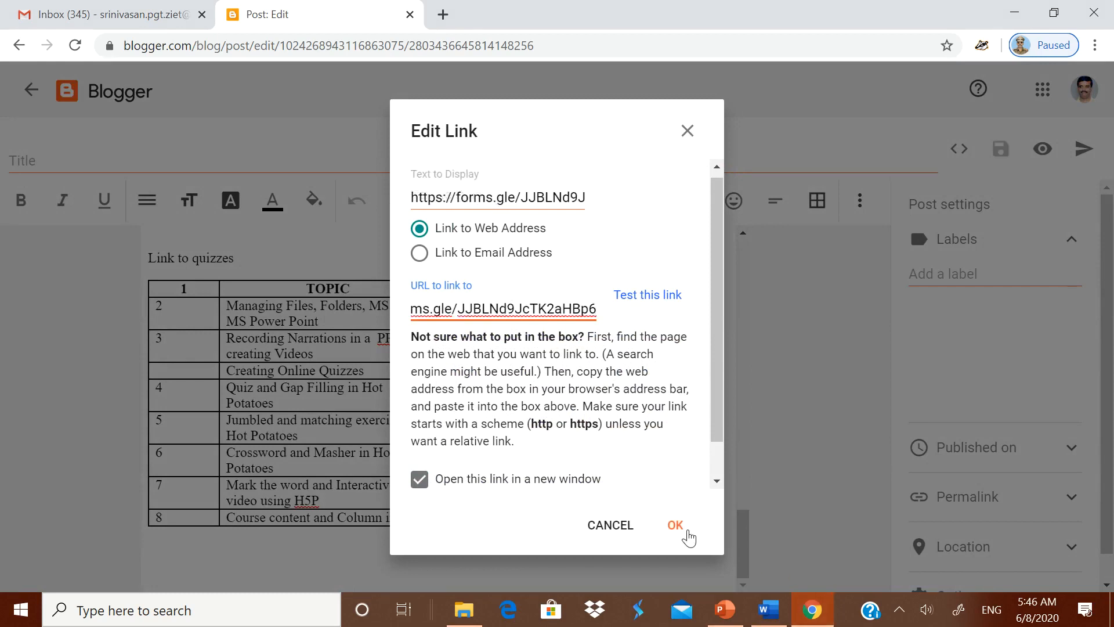
click(676, 527)
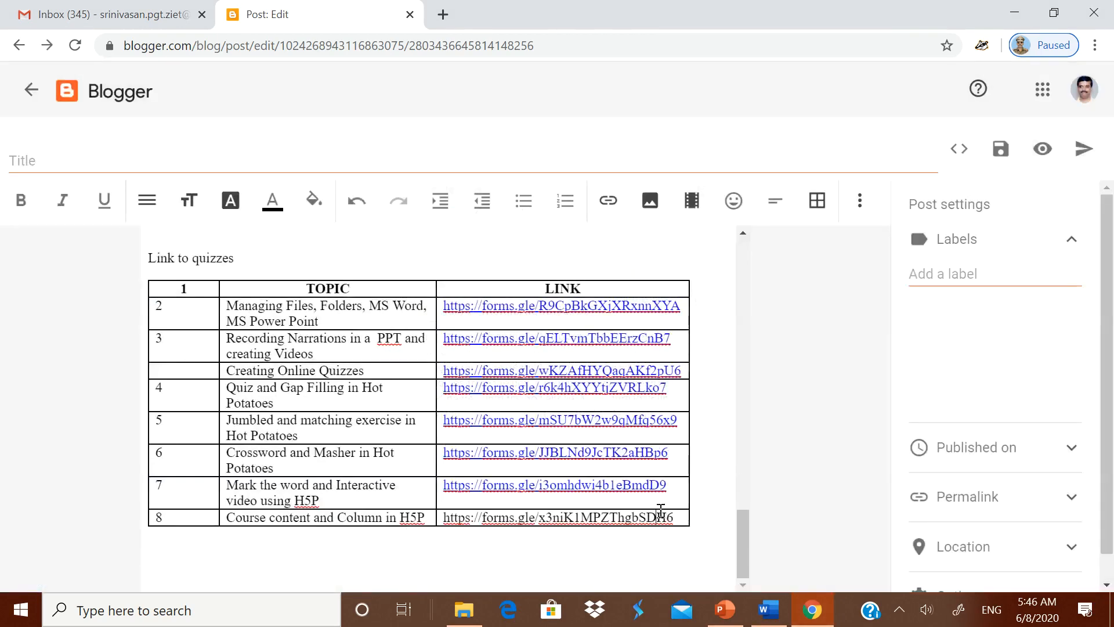
- Make the Course content and Column form address a new-window link
drag(678, 519, 444, 515)
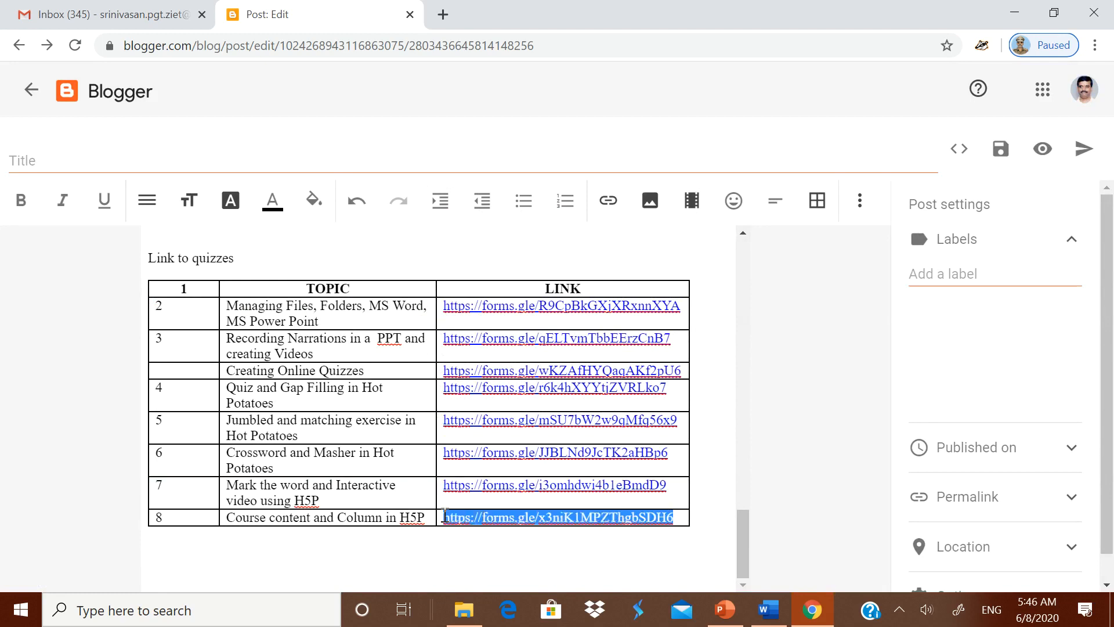
key(ctrl+x)
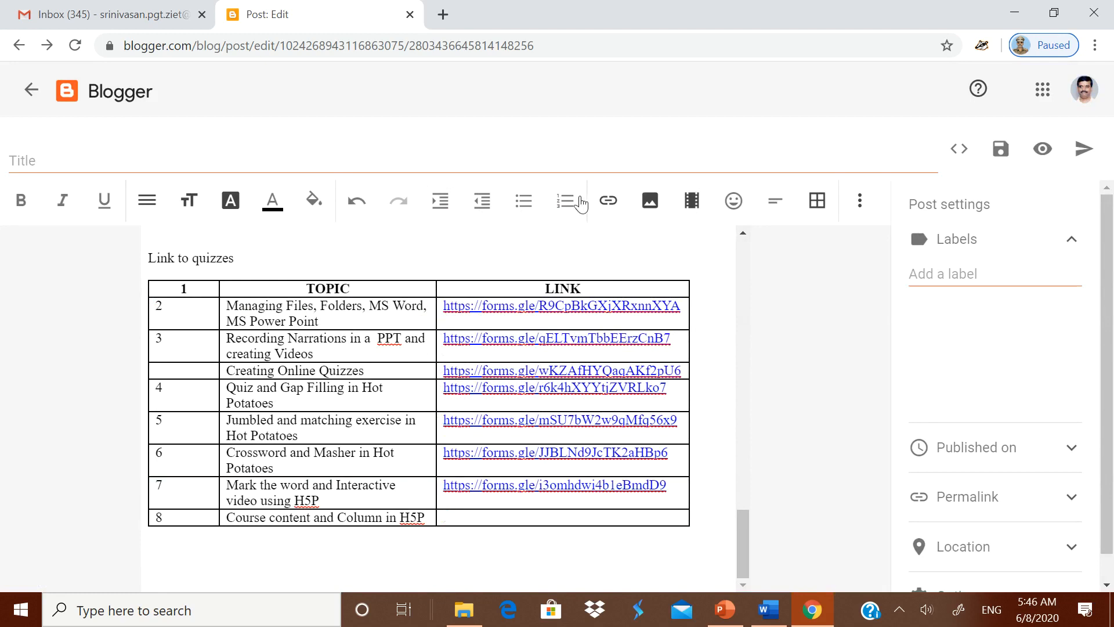
click(608, 200)
click(618, 259)
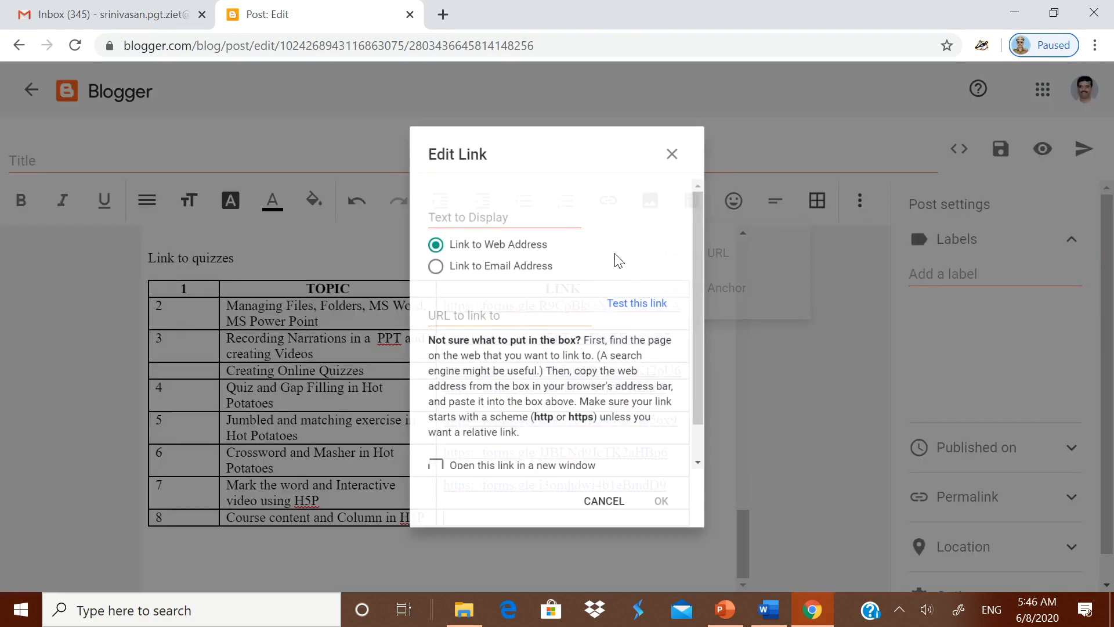
click(436, 487)
click(486, 313)
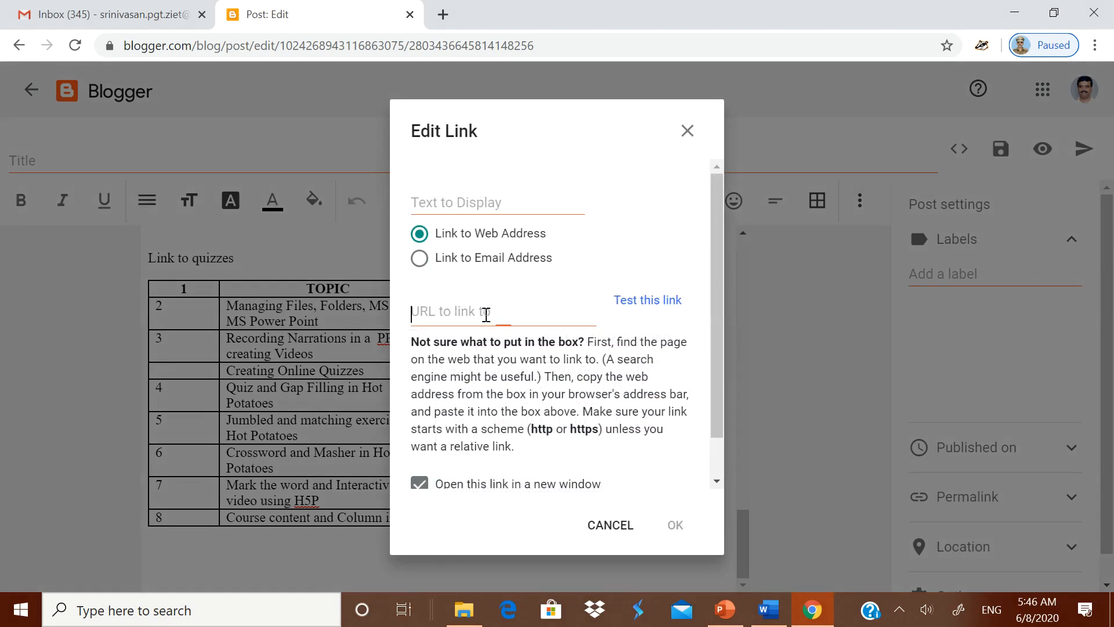
key(ctrl+v)
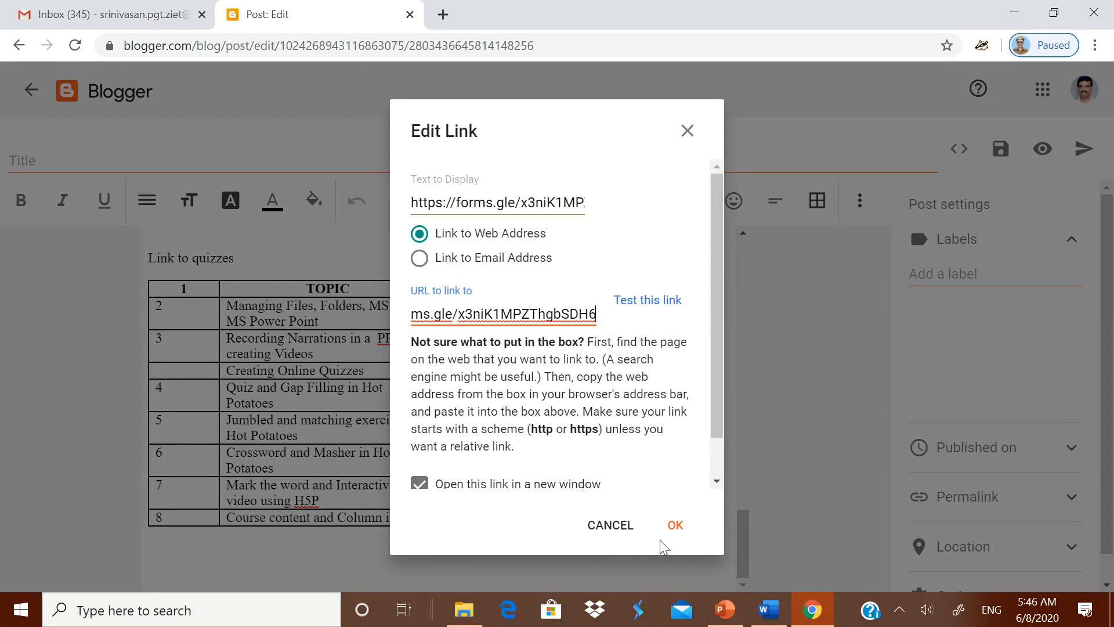
click(673, 526)
- Make the Introduction to Hot Potatoes youtu.be address a link that opens in a new window
scroll(542, 406, up, 5)
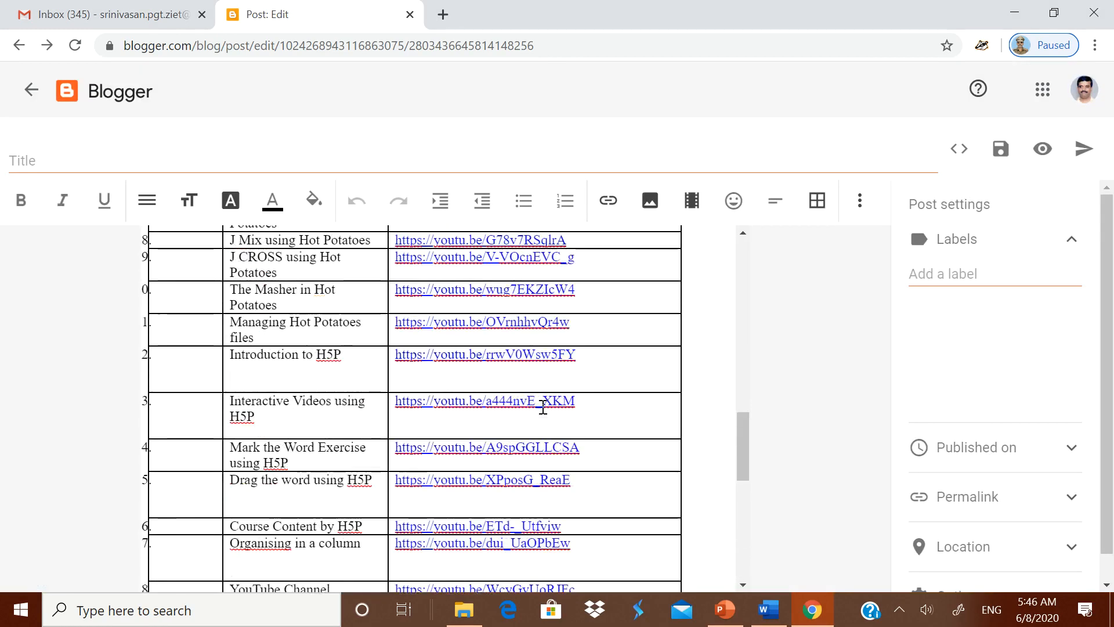
scroll(522, 377, up, 6)
scroll(493, 343, down, 1)
scroll(493, 342, up, 6)
scroll(418, 325, down, 7)
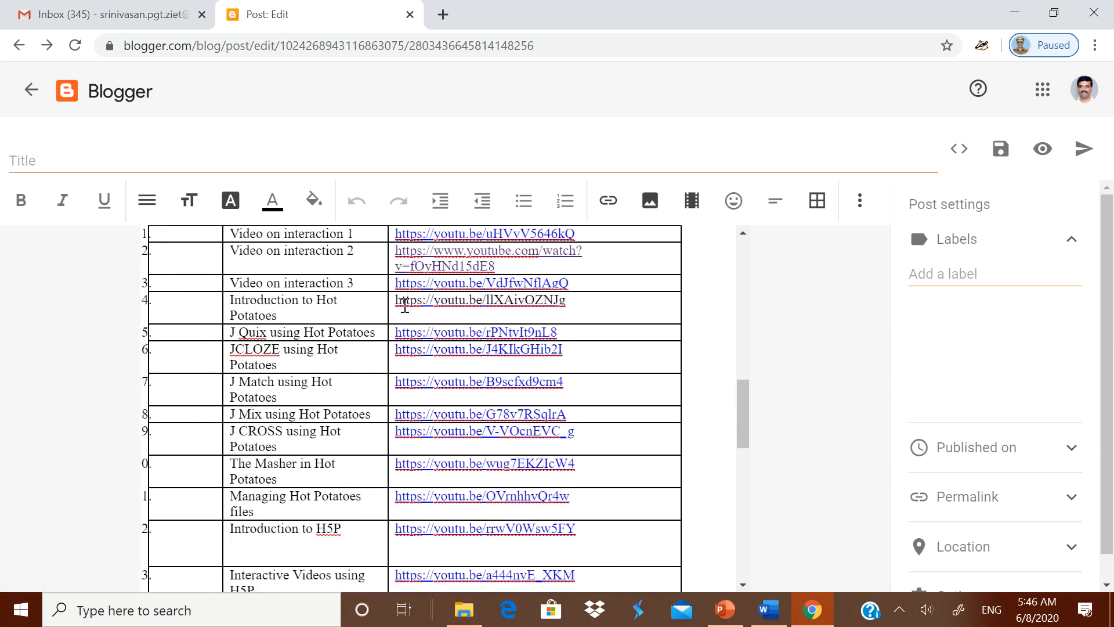
drag(395, 300, 568, 305)
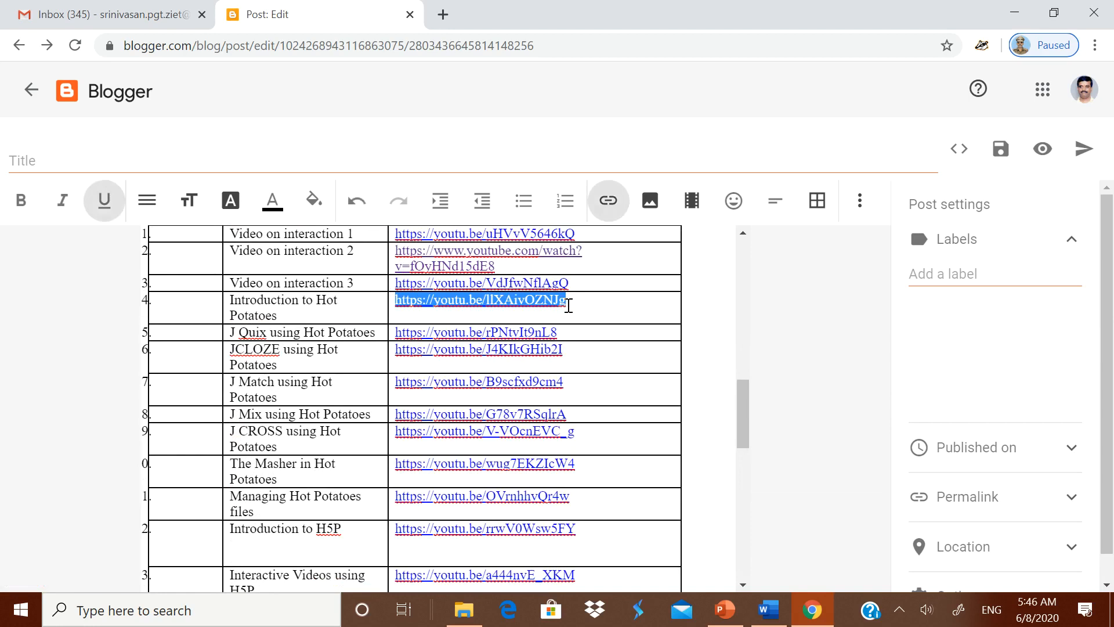
key(BackSpace)
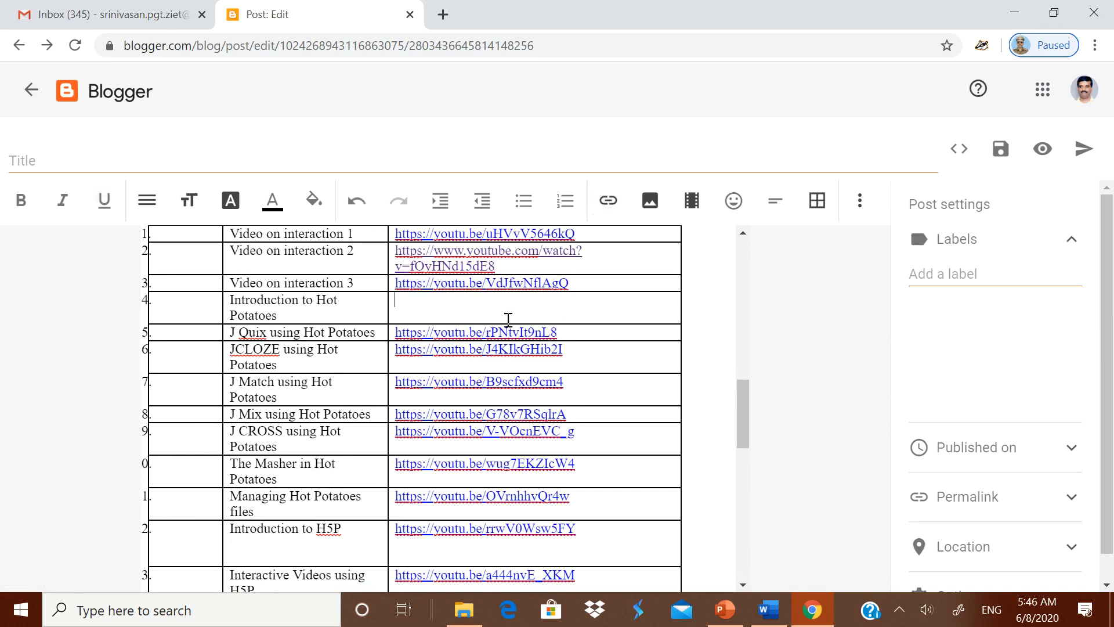
click(604, 209)
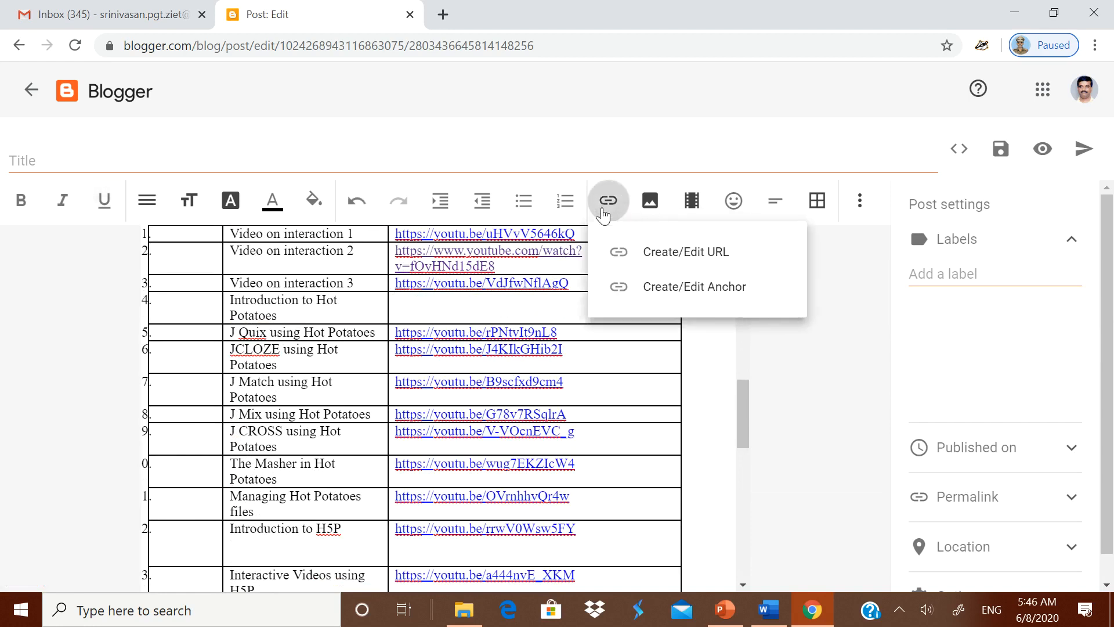
click(644, 255)
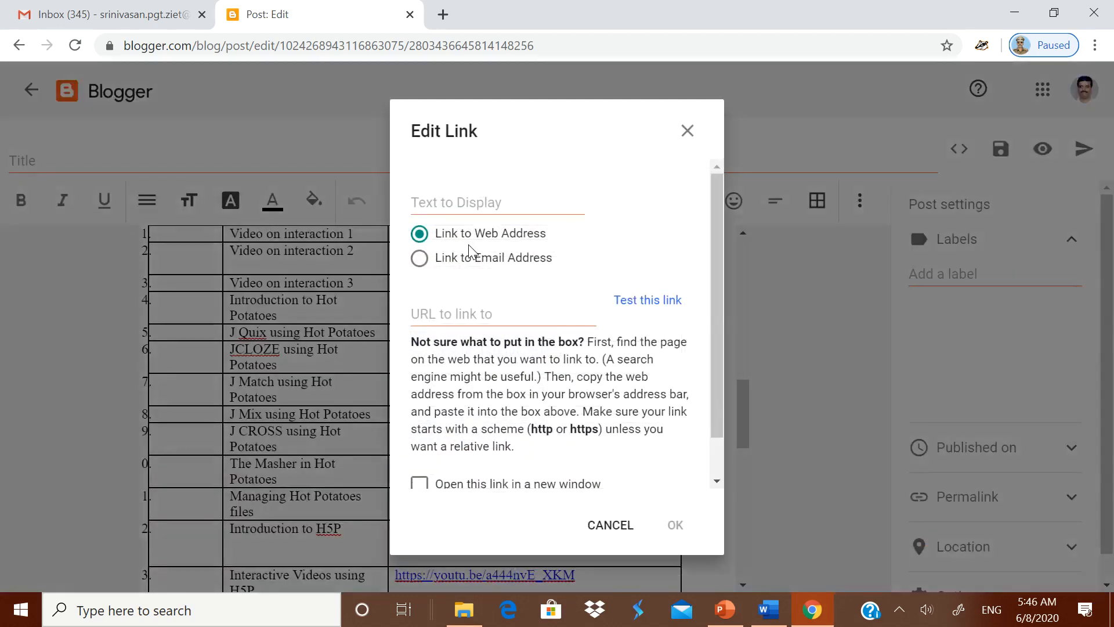
click(443, 318)
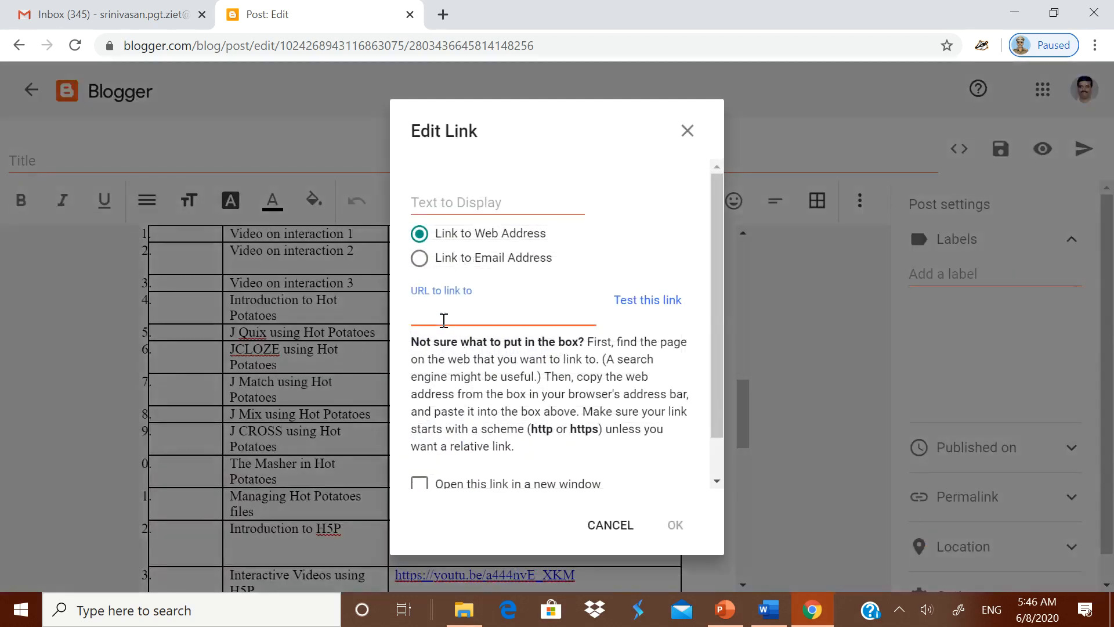
key(ctrl+v)
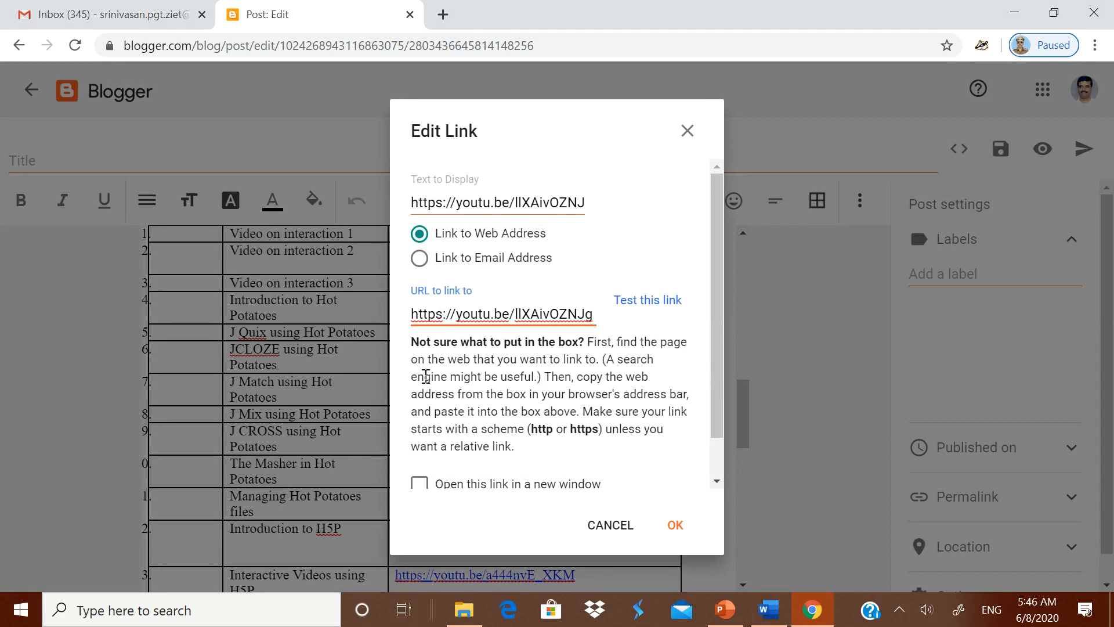
click(419, 484)
click(675, 524)
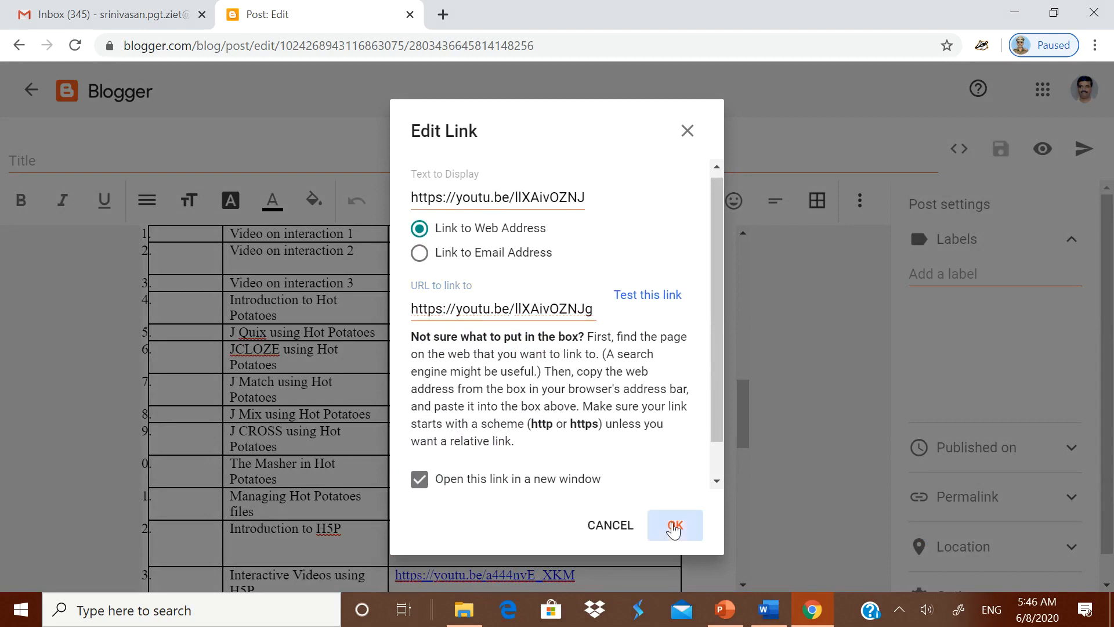
scroll(497, 466, down, 7)
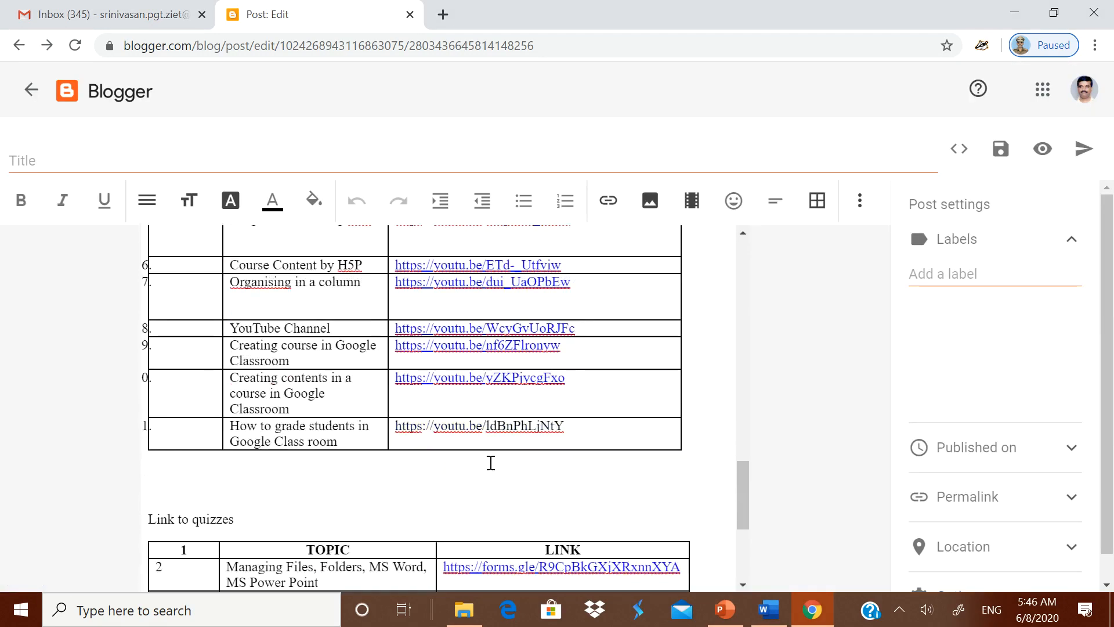
- Make the last row's youtu.be address a link that opens in a new window
drag(579, 433, 394, 432)
key(BackSpace)
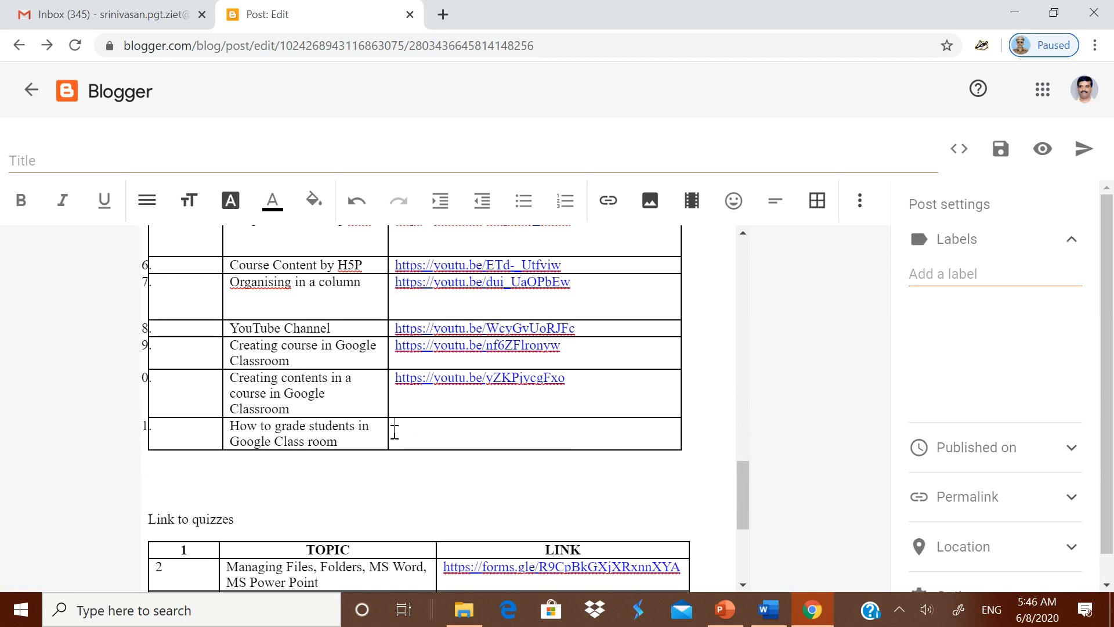
click(608, 200)
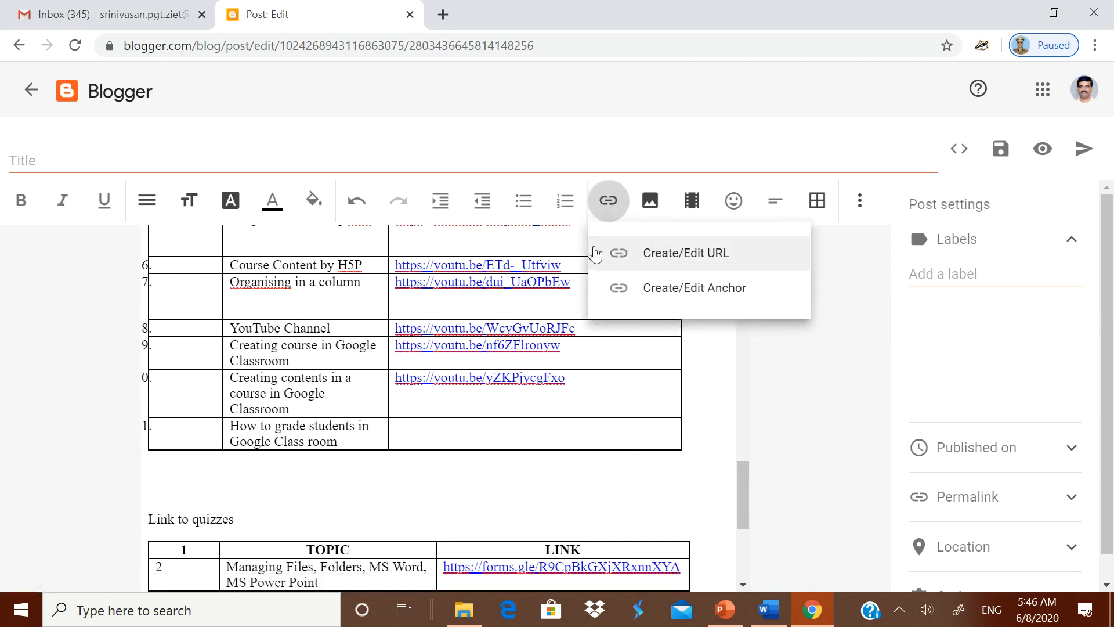
click(629, 258)
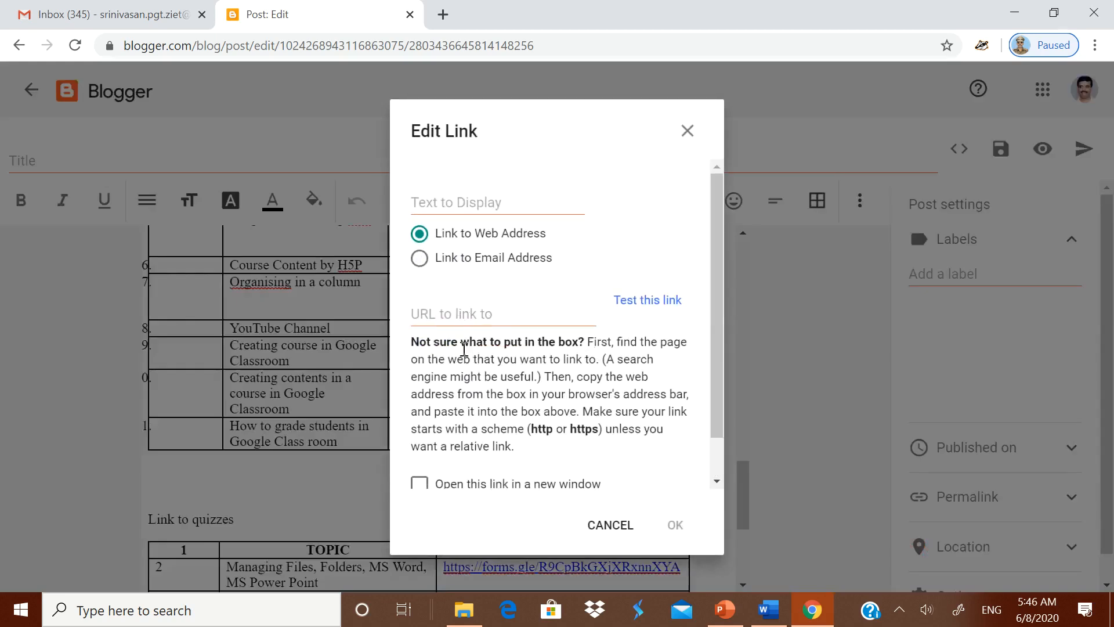
click(454, 312)
key(ctrl+v)
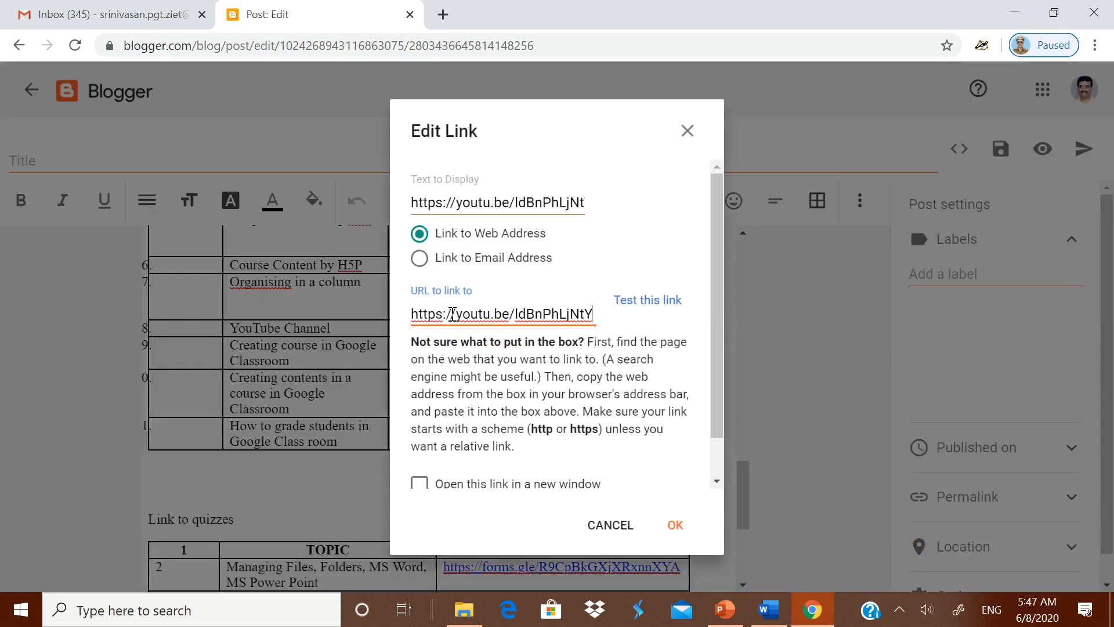
click(419, 483)
click(676, 525)
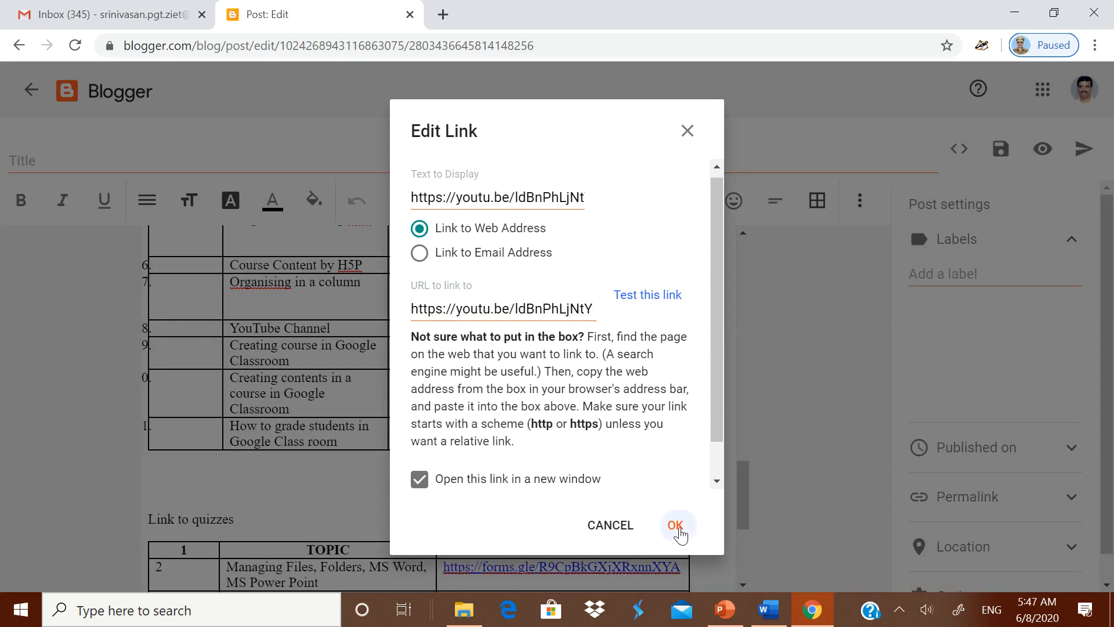
scroll(579, 400, up, 10)
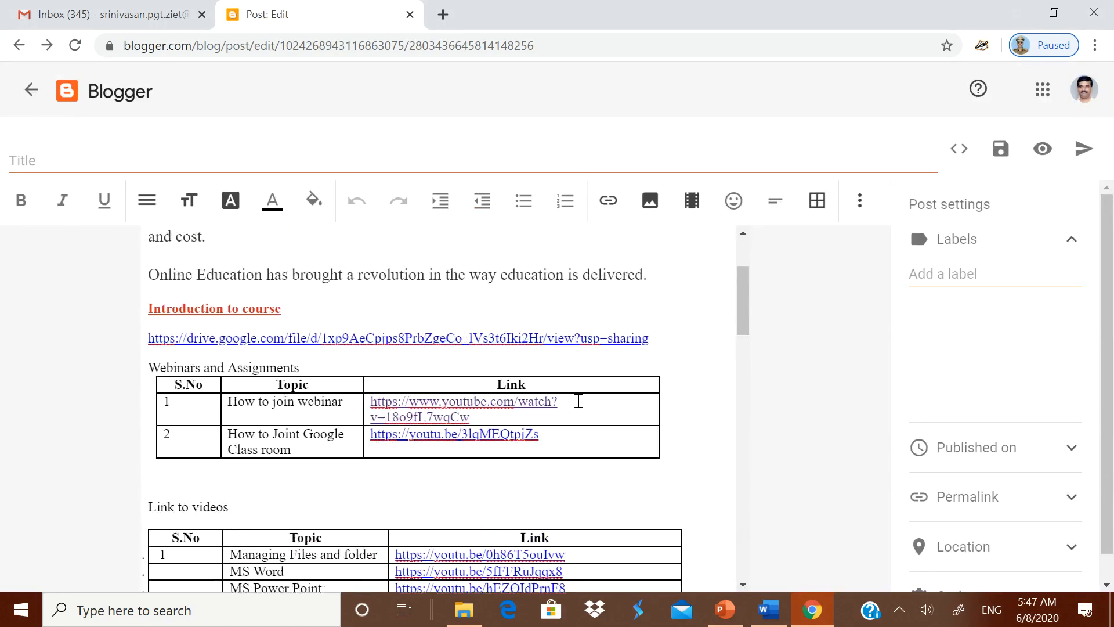
- Verify the webinar, video and quiz table links, then choose Publish
click(546, 413)
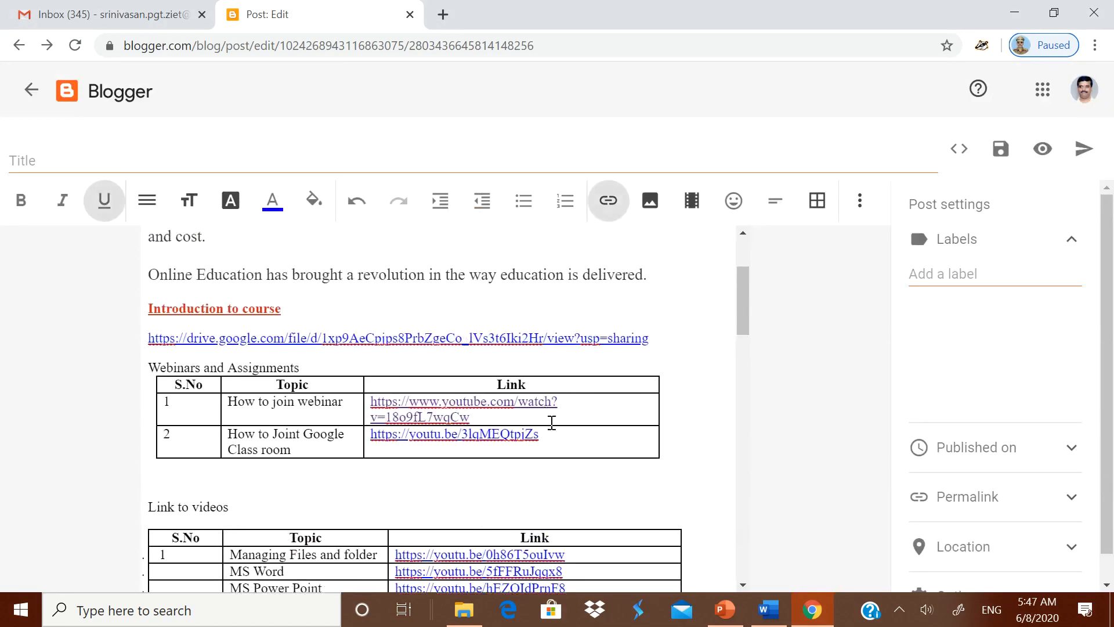
scroll(587, 281, down, 3)
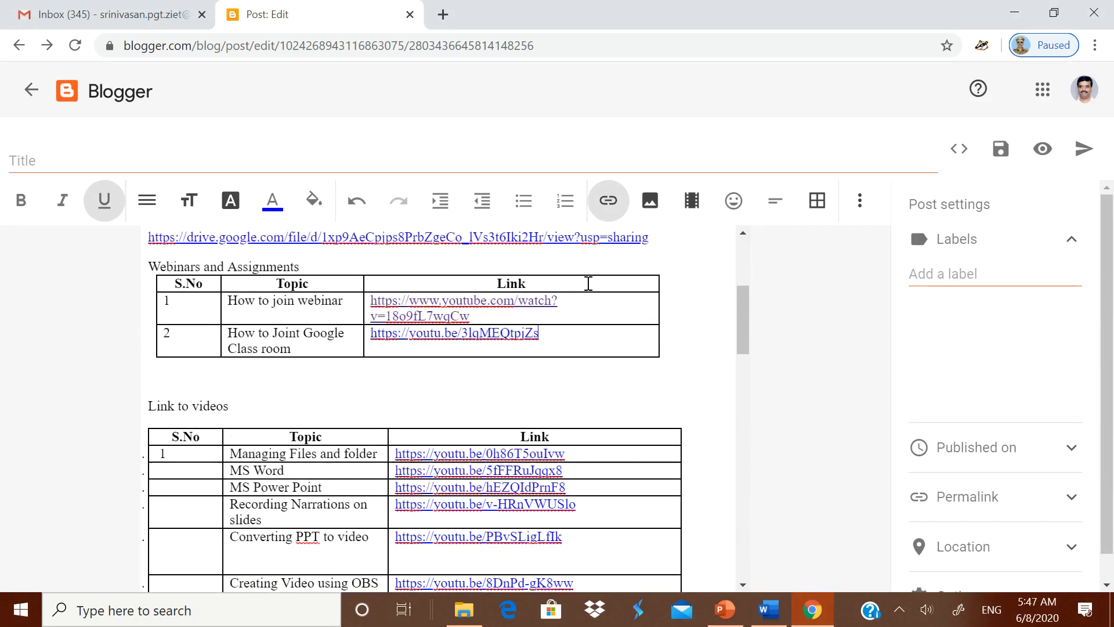
scroll(578, 392, down, 15)
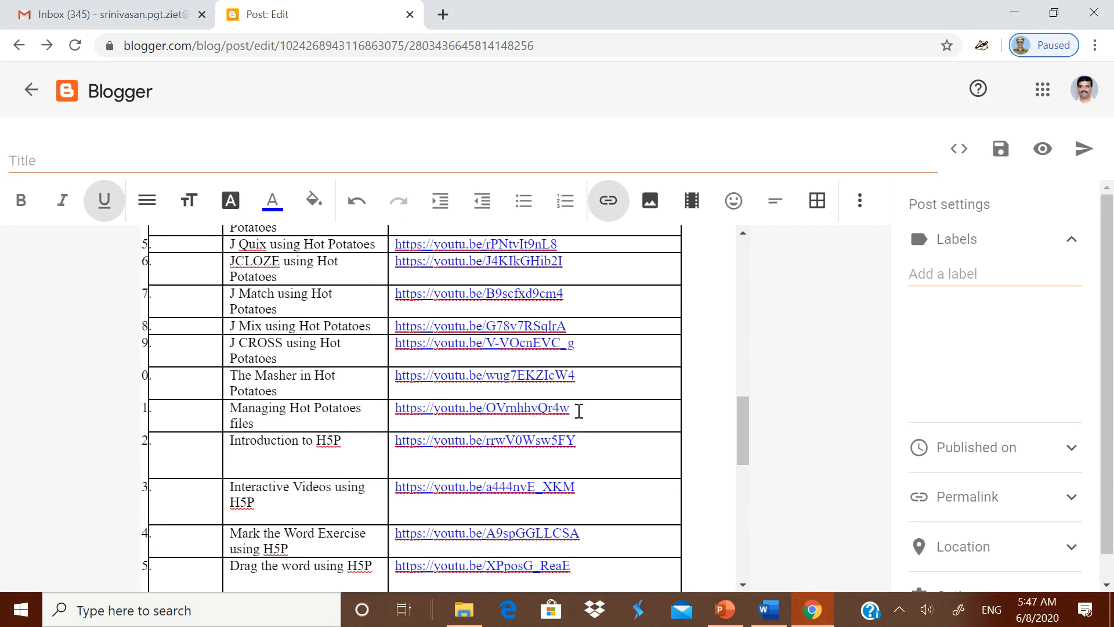
scroll(572, 437, up, 2)
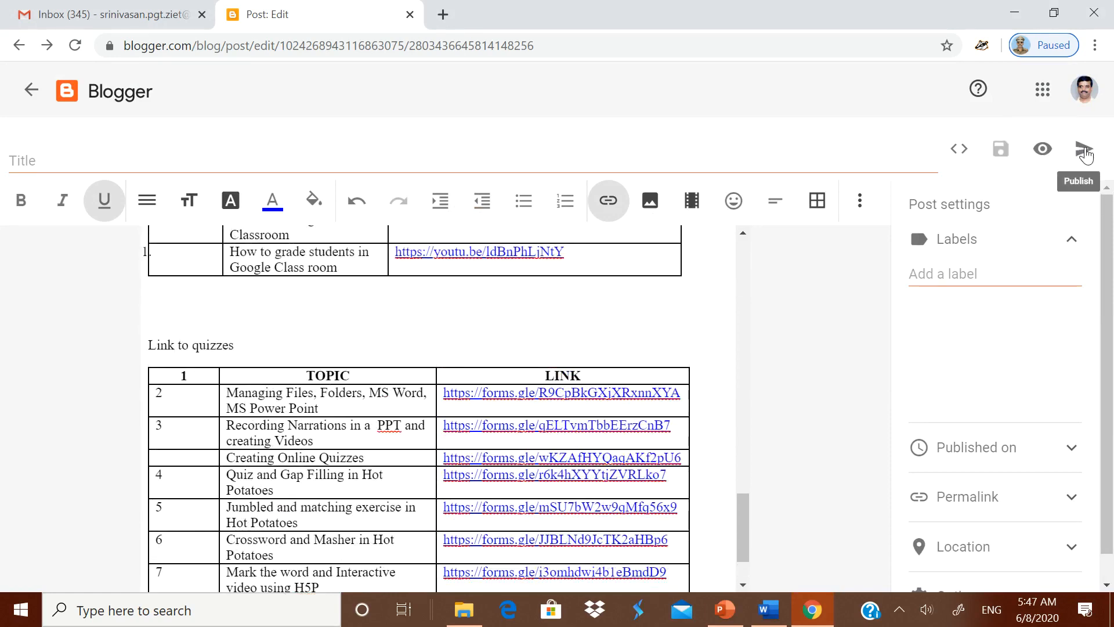
click(1086, 152)
- Confirm publishing so the untitled post appears as Published, Jun 8 in the Posts list
click(641, 374)
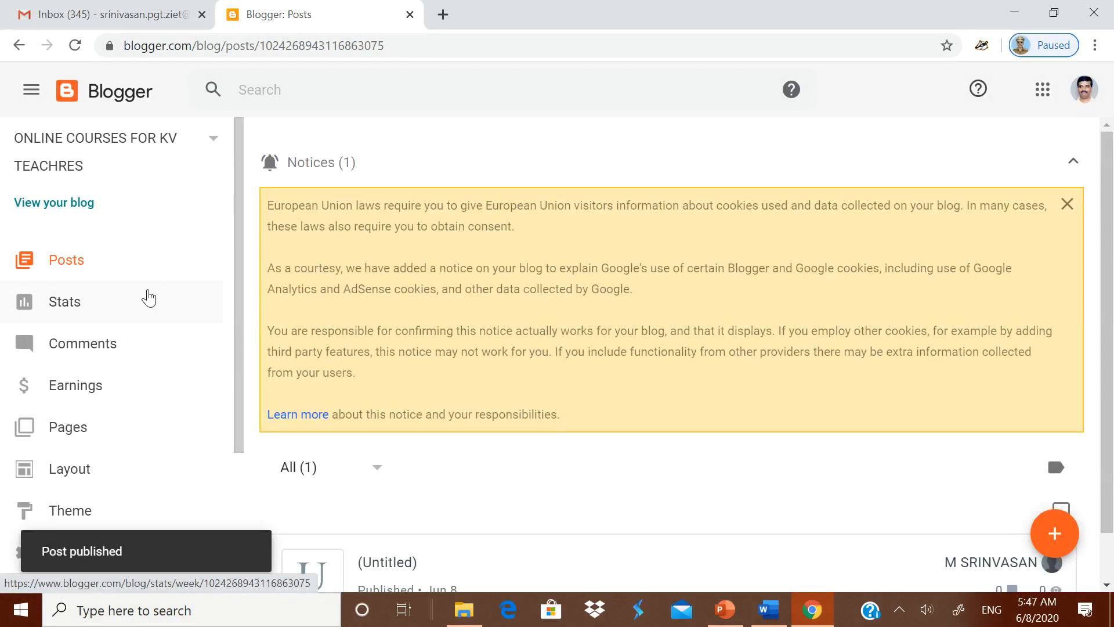
scroll(232, 296, down, 3)
scroll(871, 499, down, 1)
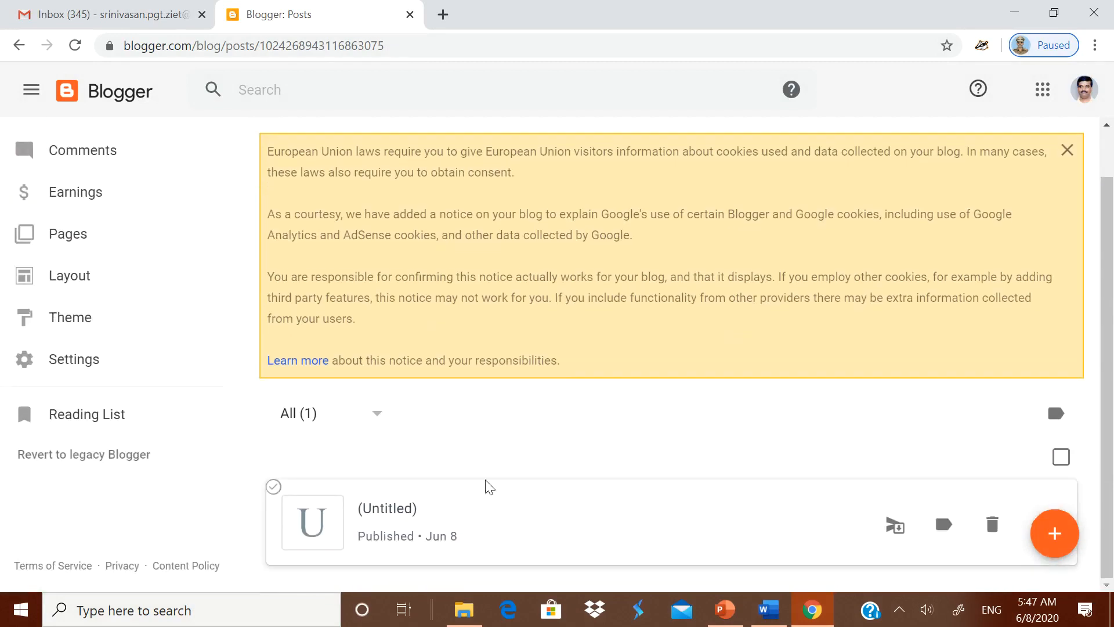
- Apply the Simple Deep theme to the blog and view the live blog in a new tab
click(83, 322)
scroll(539, 354, down, 1)
scroll(716, 372, down, 13)
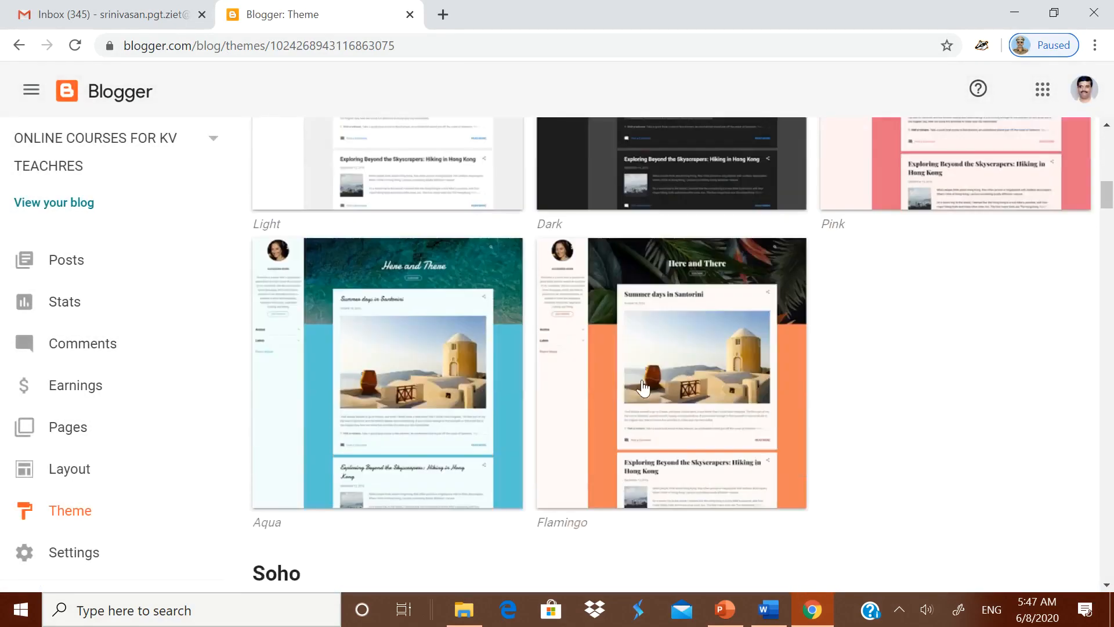
scroll(563, 403, down, 20)
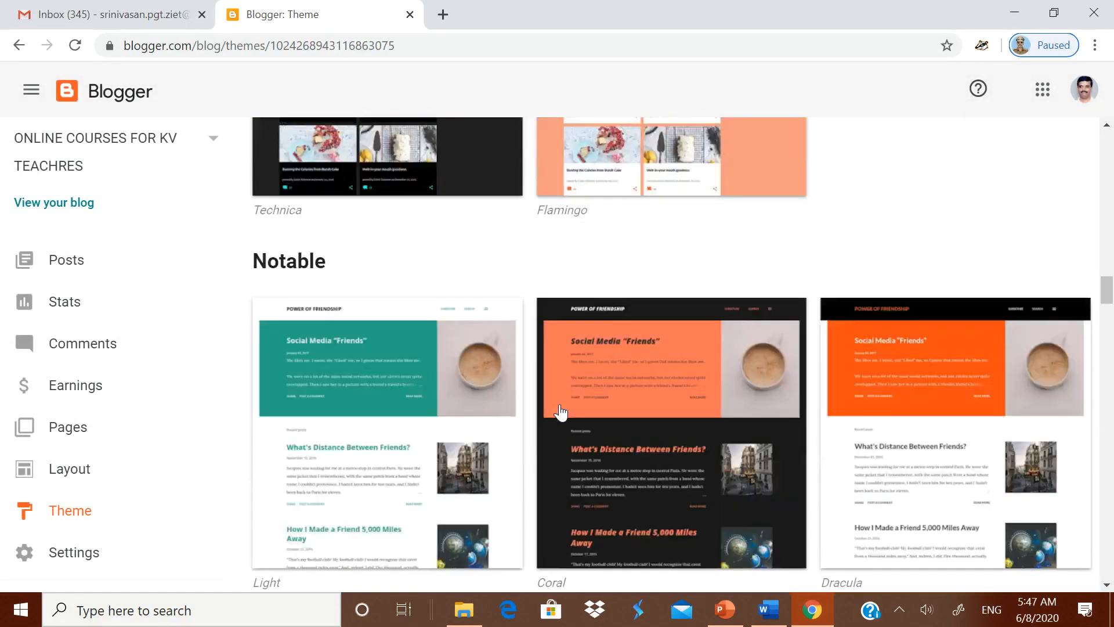
scroll(561, 413, down, 20)
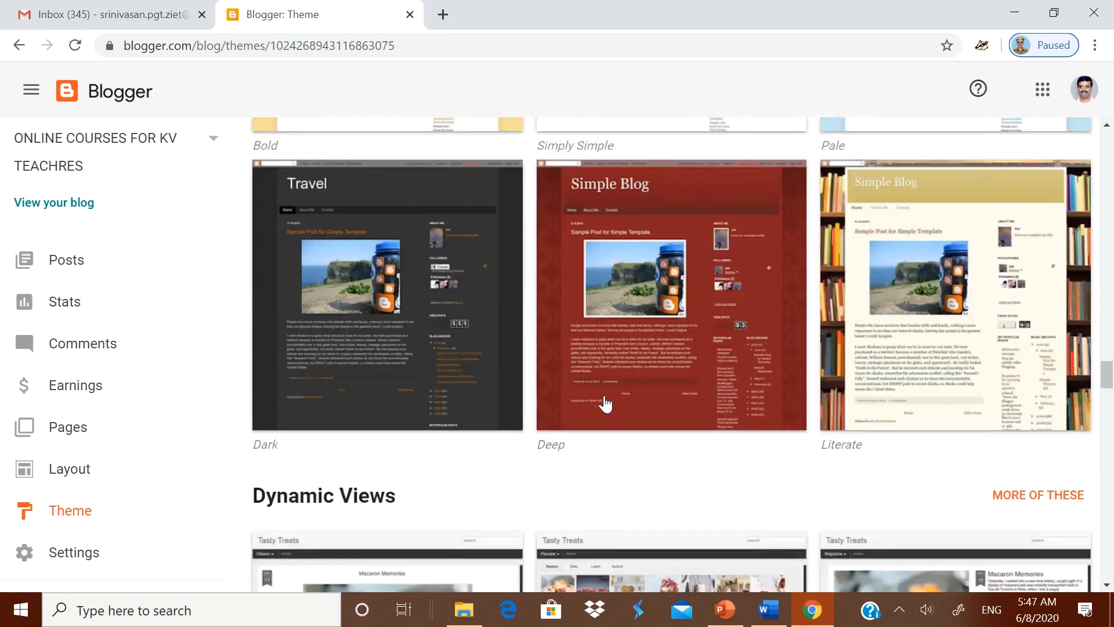
click(654, 378)
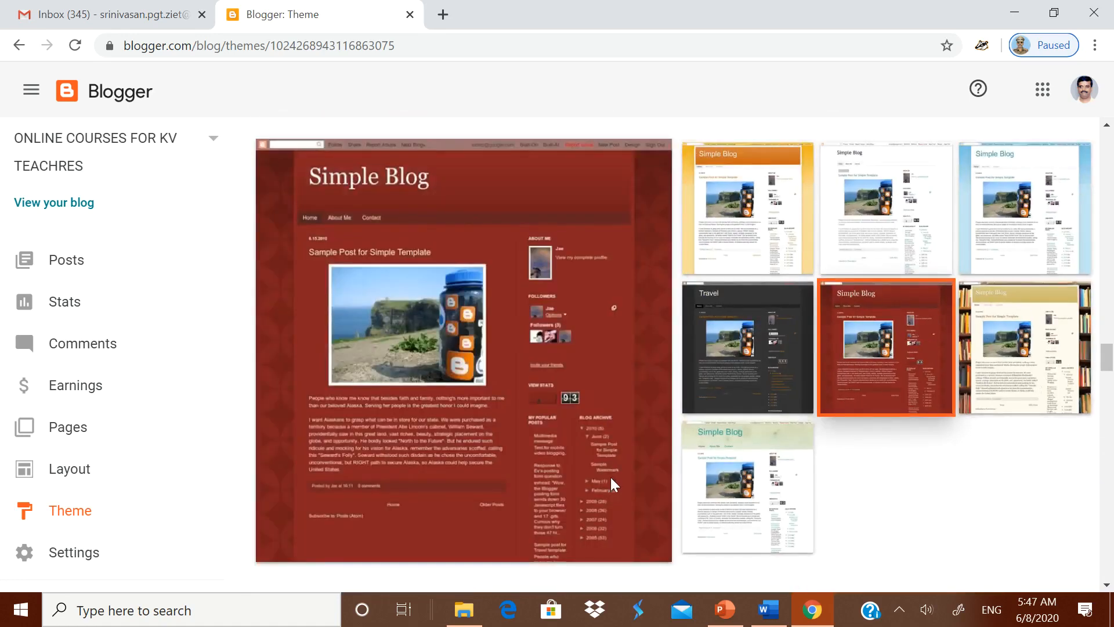
scroll(793, 417, down, 1)
scroll(795, 421, down, 6)
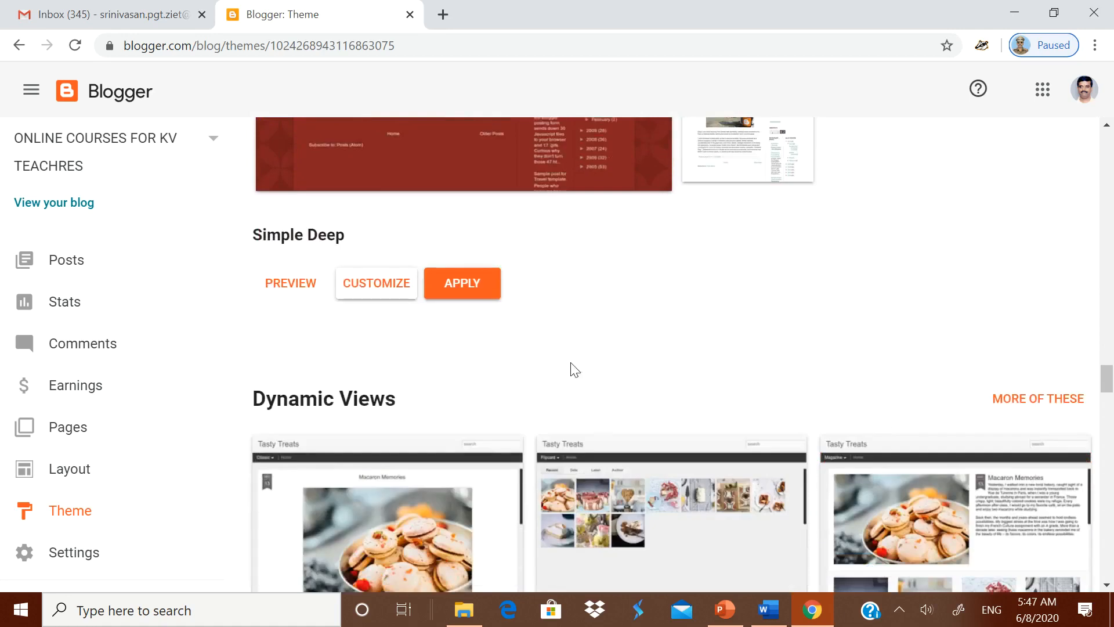
click(472, 285)
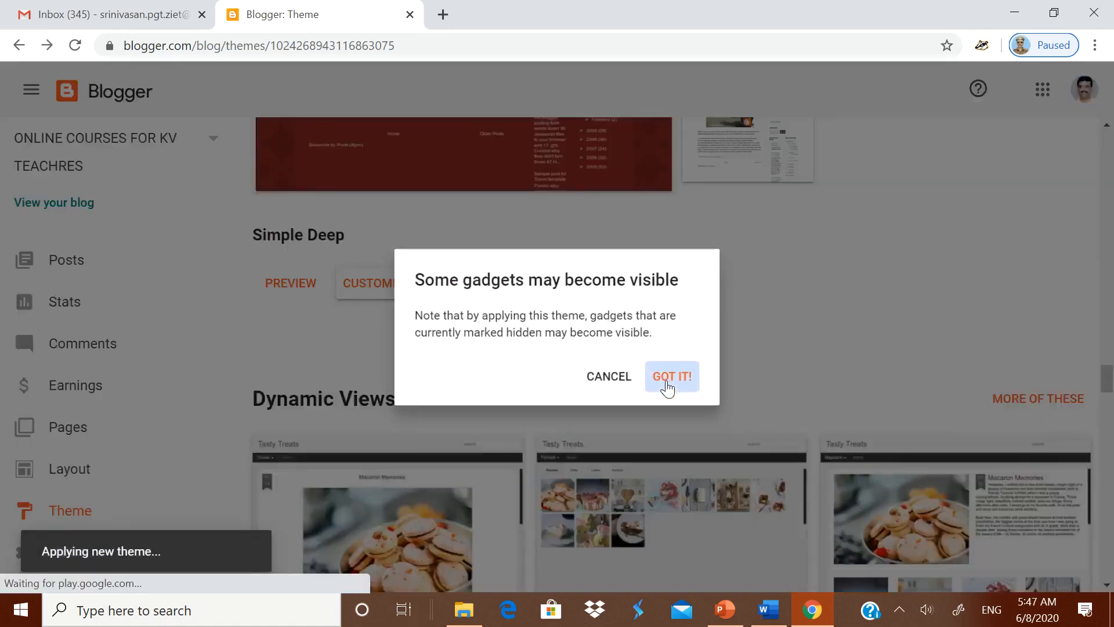
click(668, 380)
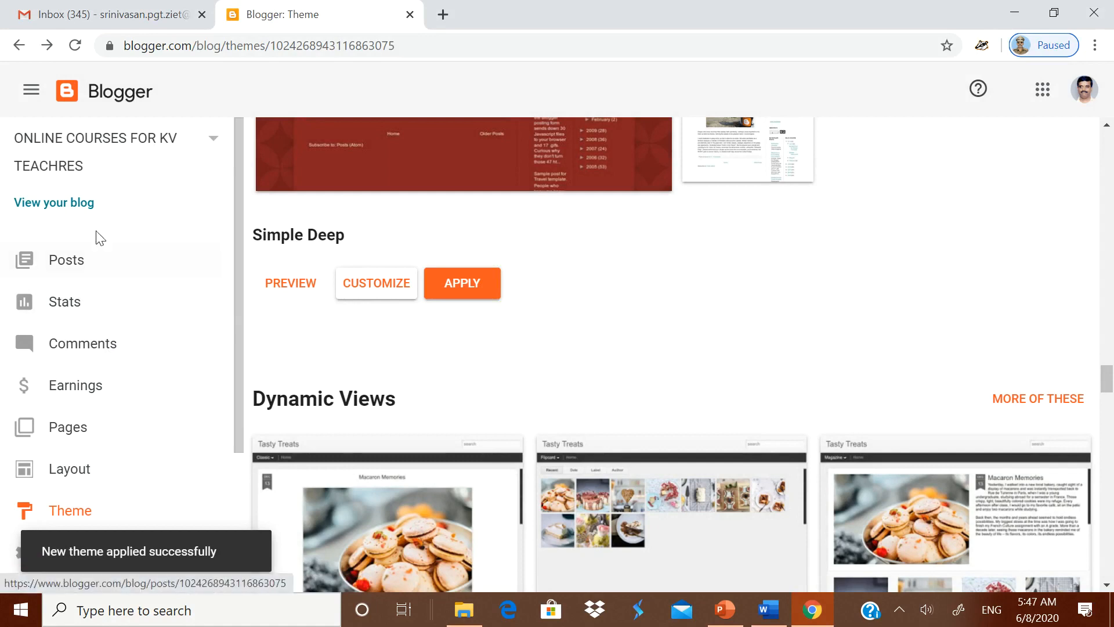
click(83, 208)
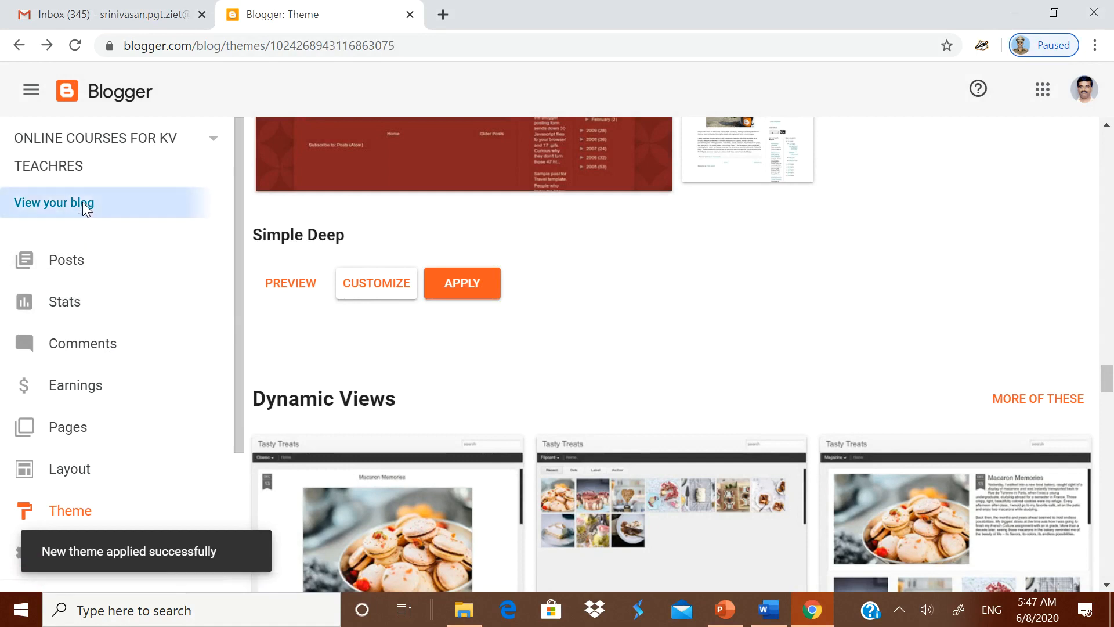